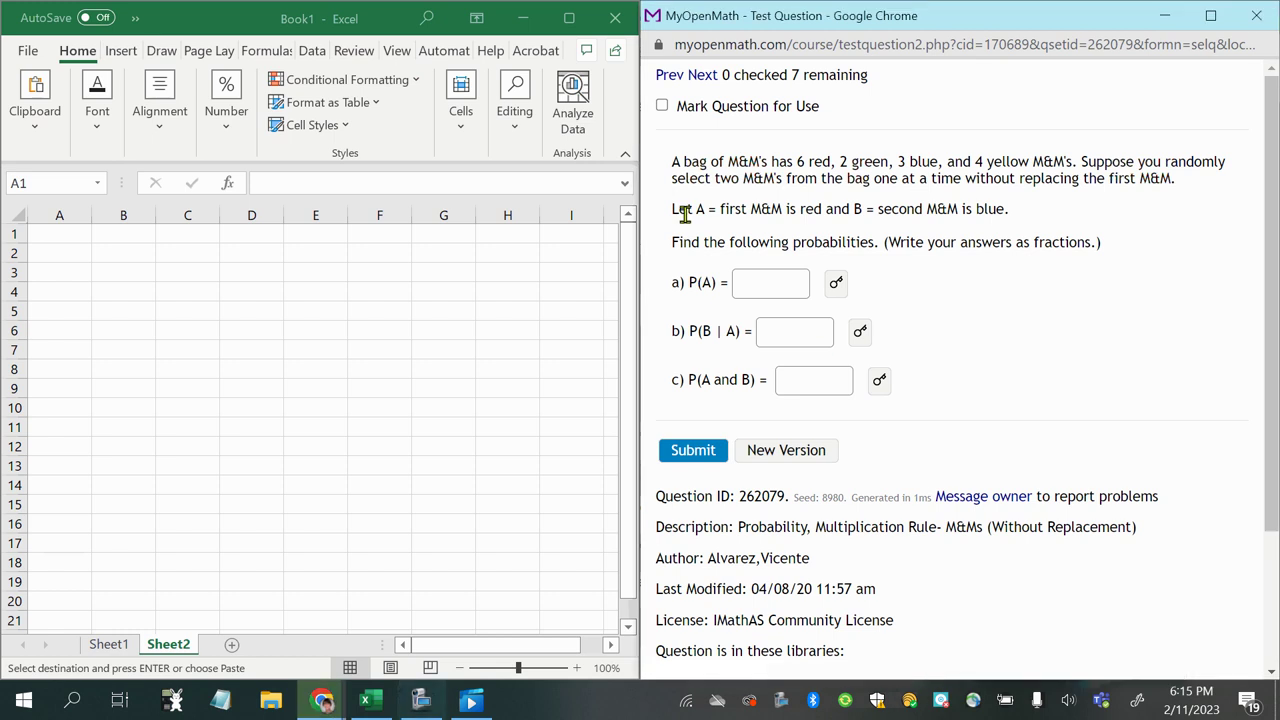
- Highlight the problem sentence giving the bag's 6 red, 2 green, 3 blue and 4 yellow M&M's
{"action": "left_click_drag", "start_coordinate": [671, 161], "coordinate": [1086, 168]}
- Enter Red 6 and Green 2 in rows 1 and 2 of columns A and B
{"action": "left_click", "coordinate": [75, 232]}
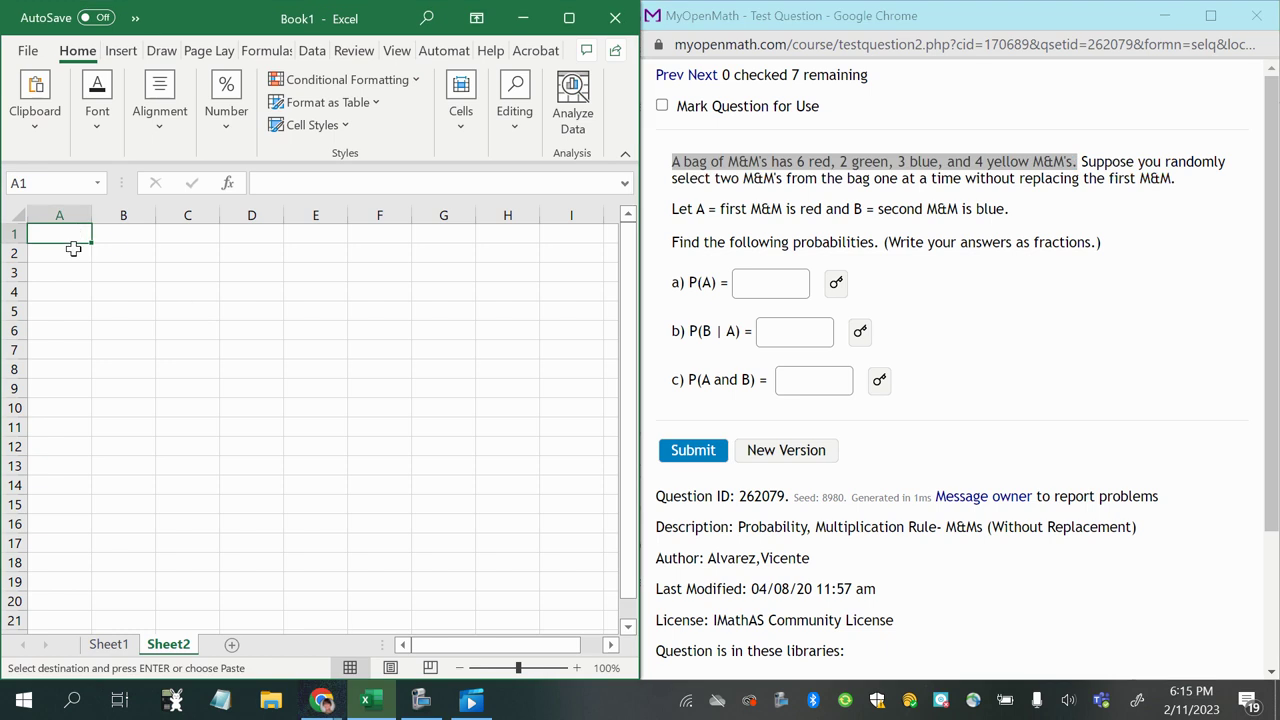
{"action": "scroll", "coordinate": [66, 359], "scroll_direction": "up", "scroll_amount": 2, "text": "ctrl"}
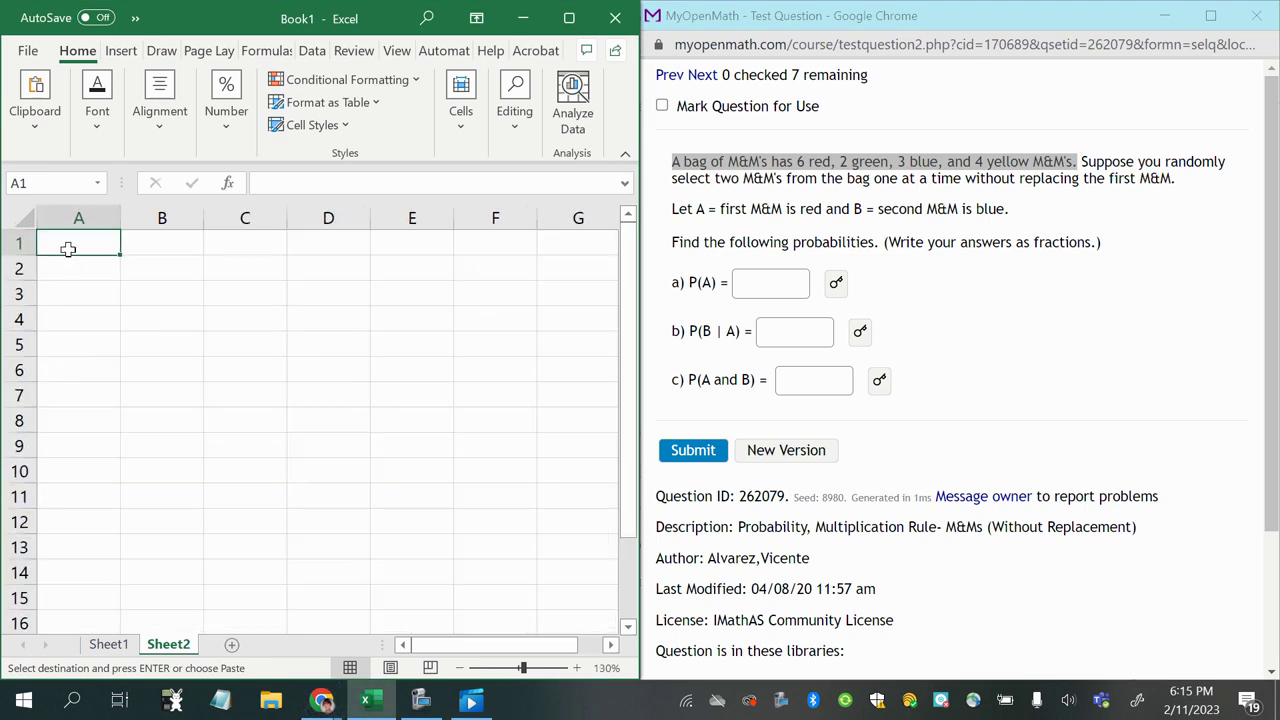
{"action": "type", "text": "Red"}
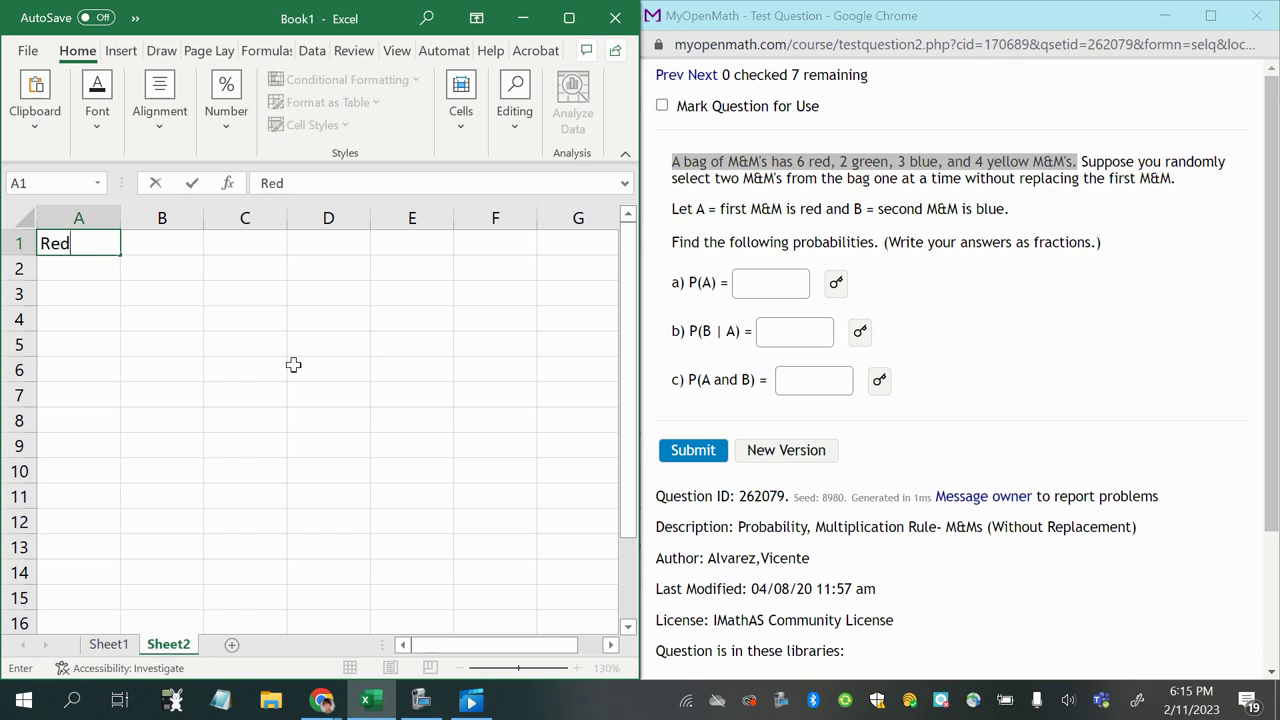
{"action": "key", "text": "Tab"}
{"action": "type", "text": "6"}
{"action": "key", "text": "Return"}
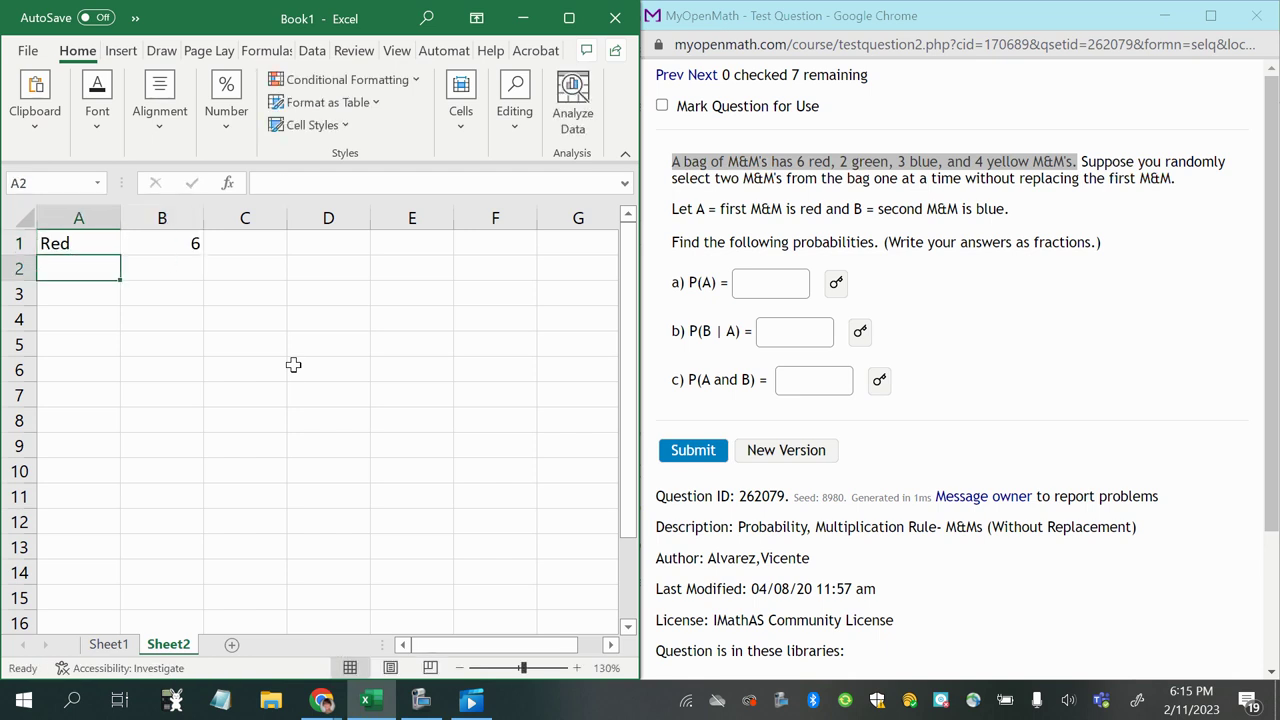
{"action": "type", "text": "Green"}
{"action": "key", "text": "Tab"}
{"action": "type", "text": "2"}
{"action": "key", "text": "Return"}
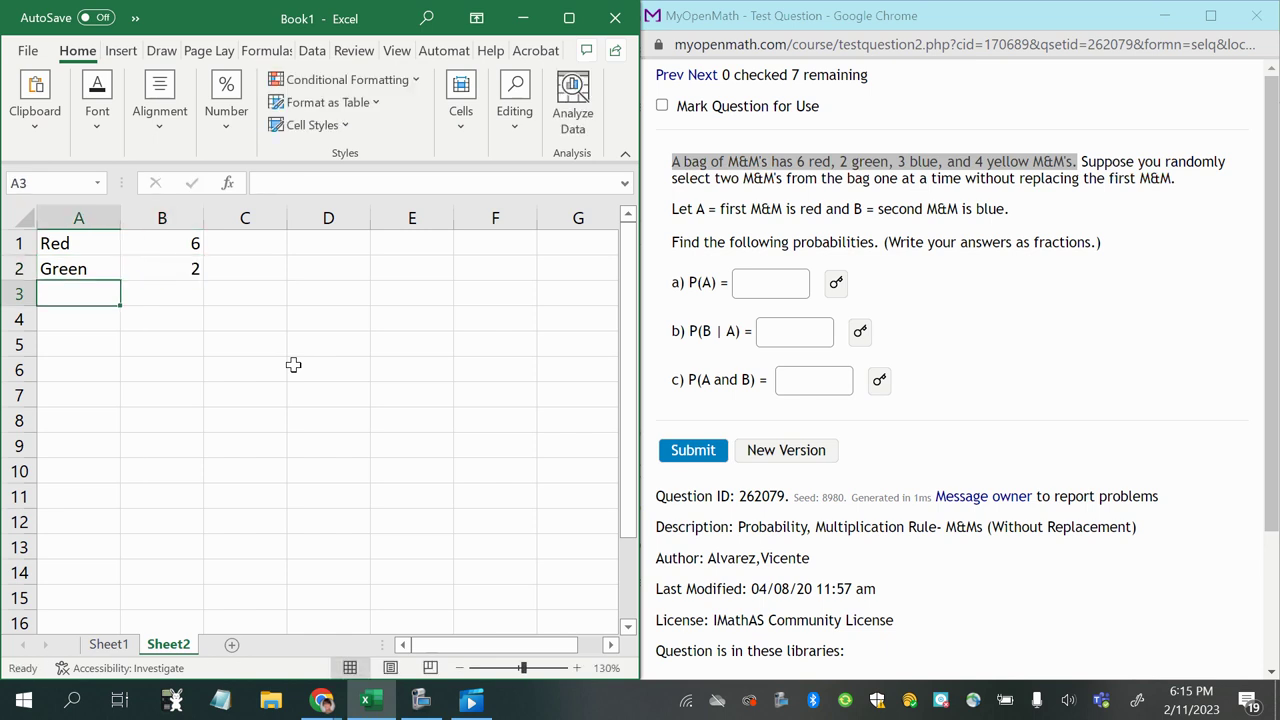
- Add Blue 3 and Yellow 4 in rows 3 and 4
{"action": "type", "text": "Blue"}
{"action": "key", "text": "Tab"}
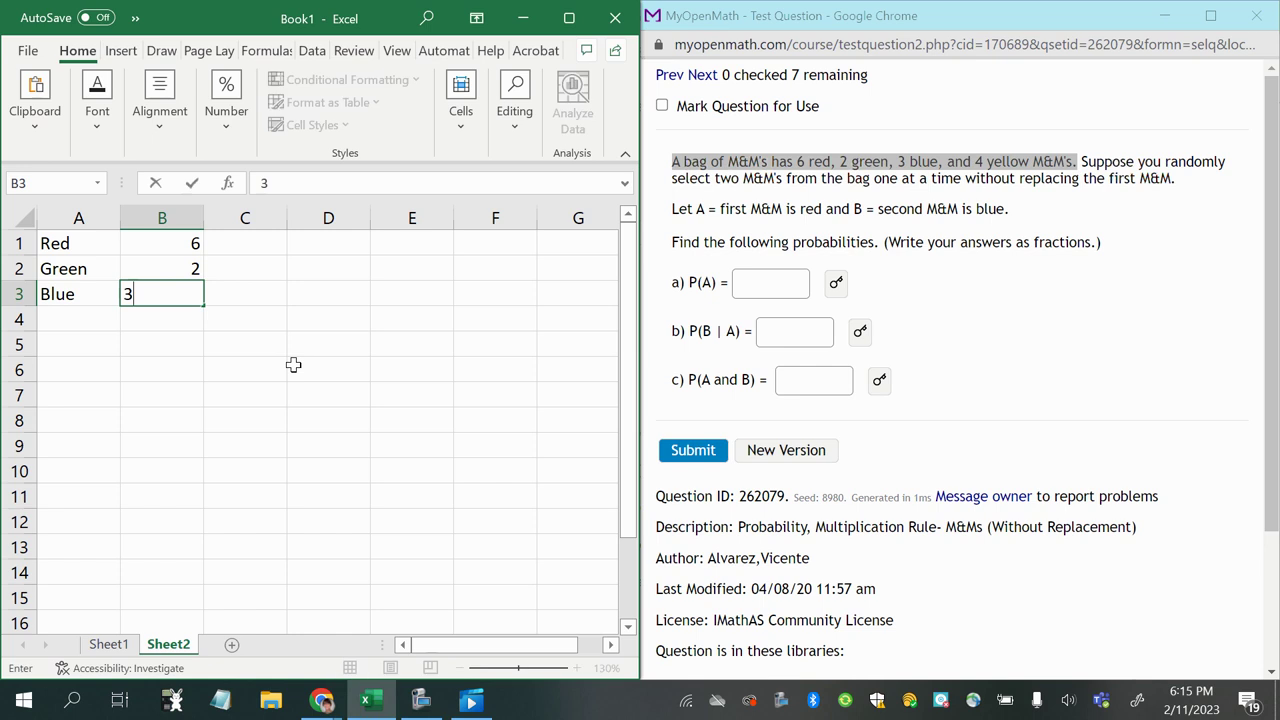
{"action": "type", "text": "3"}
{"action": "key", "text": "Return"}
{"action": "type", "text": "Yell"}
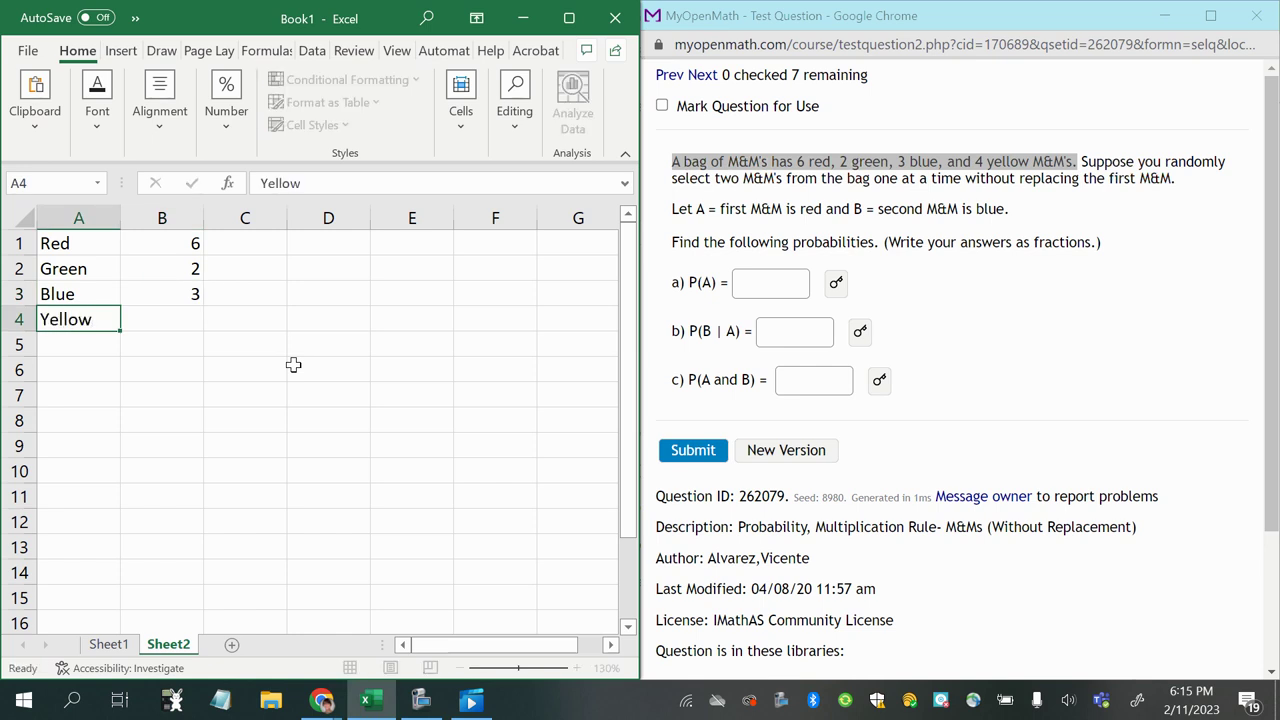
{"action": "type", "text": "ow"}
{"action": "key", "text": "Tab"}
{"action": "type", "text": "4"}
{"action": "key", "text": "Return"}
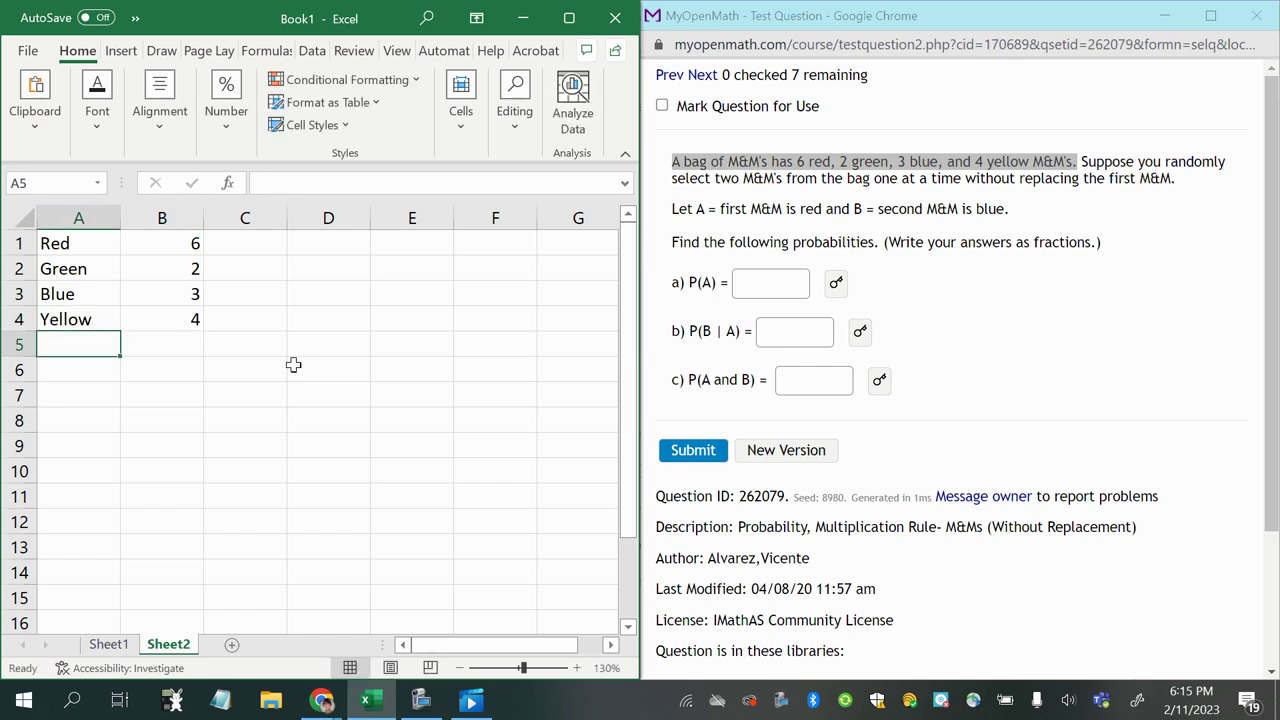
- Add a Total row in row 5 with =SUM(B1:B4), giving 15
{"action": "type", "text": "Total"}
{"action": "key", "text": "Tab"}
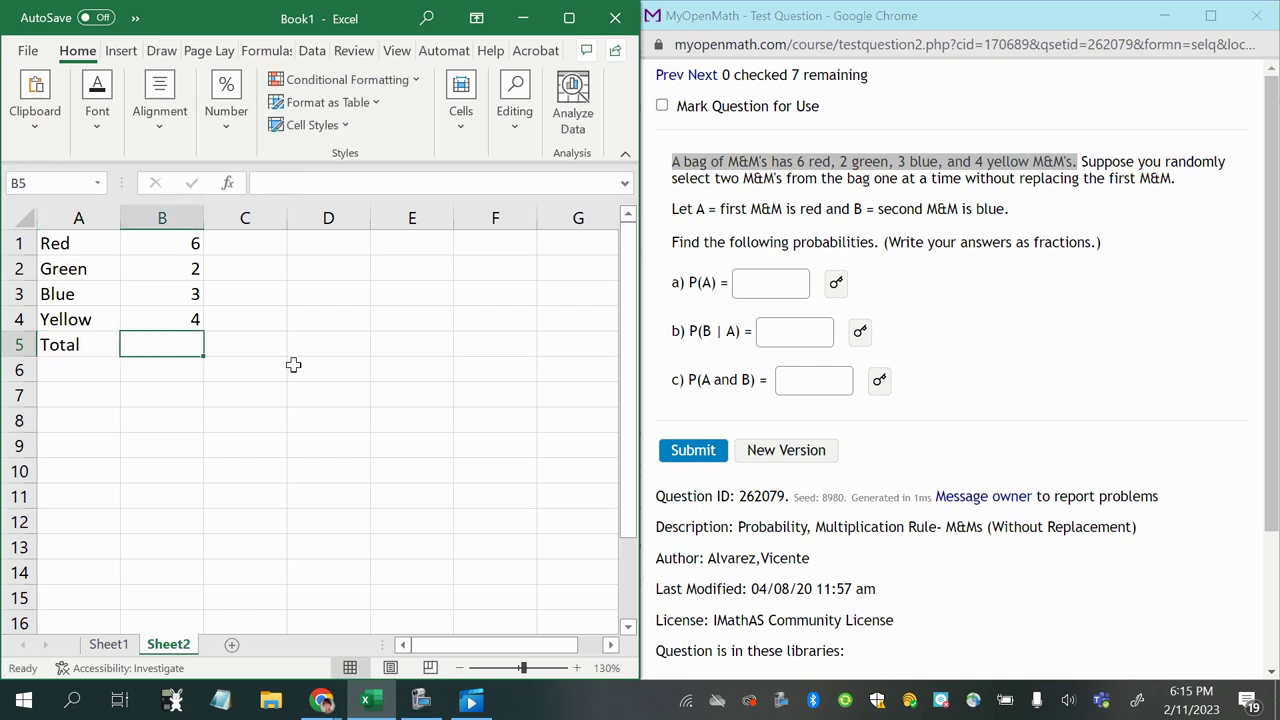
{"action": "type", "text": "=sum("}
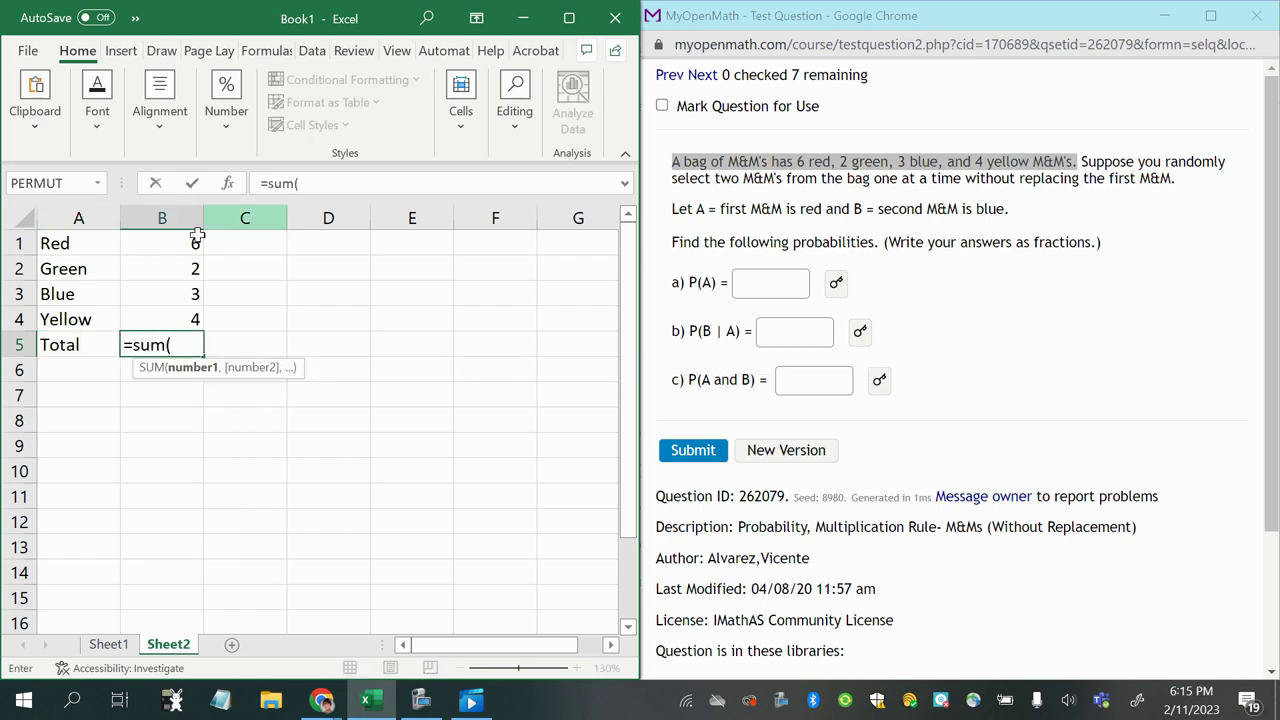
{"action": "left_click_drag", "start_coordinate": [150, 243], "coordinate": [174, 315]}
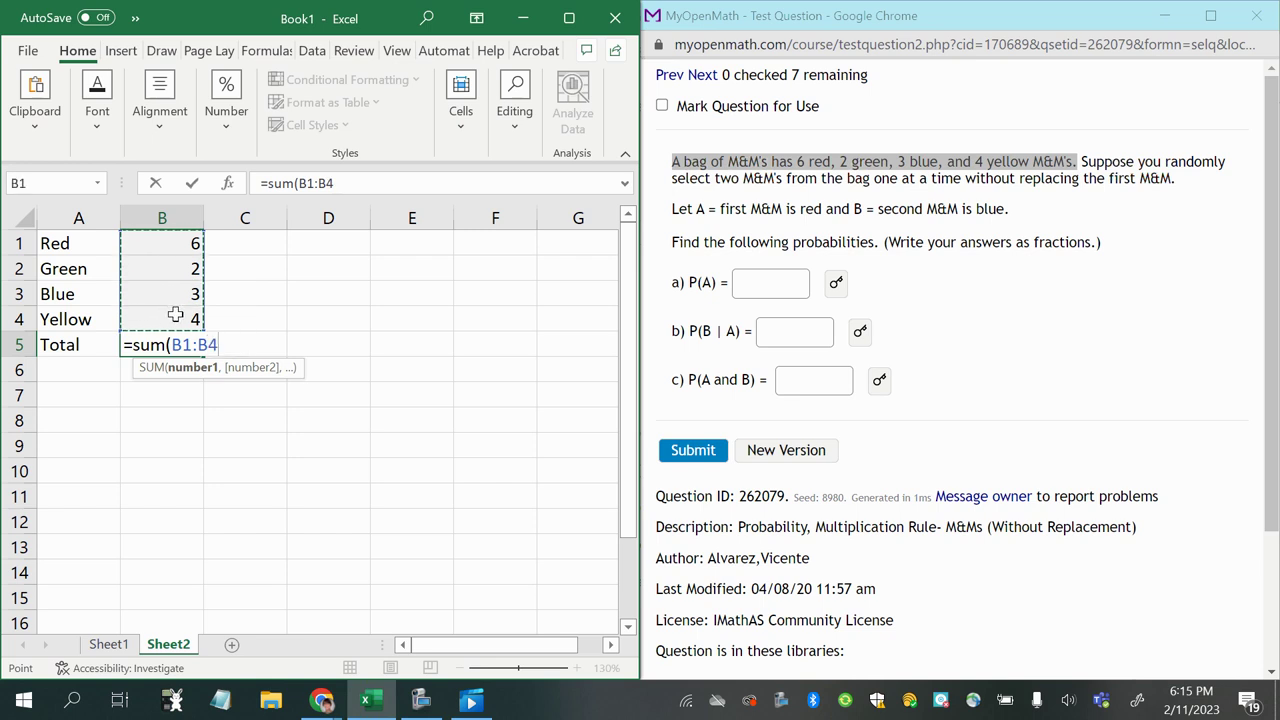
{"action": "key", "text": "Return"}
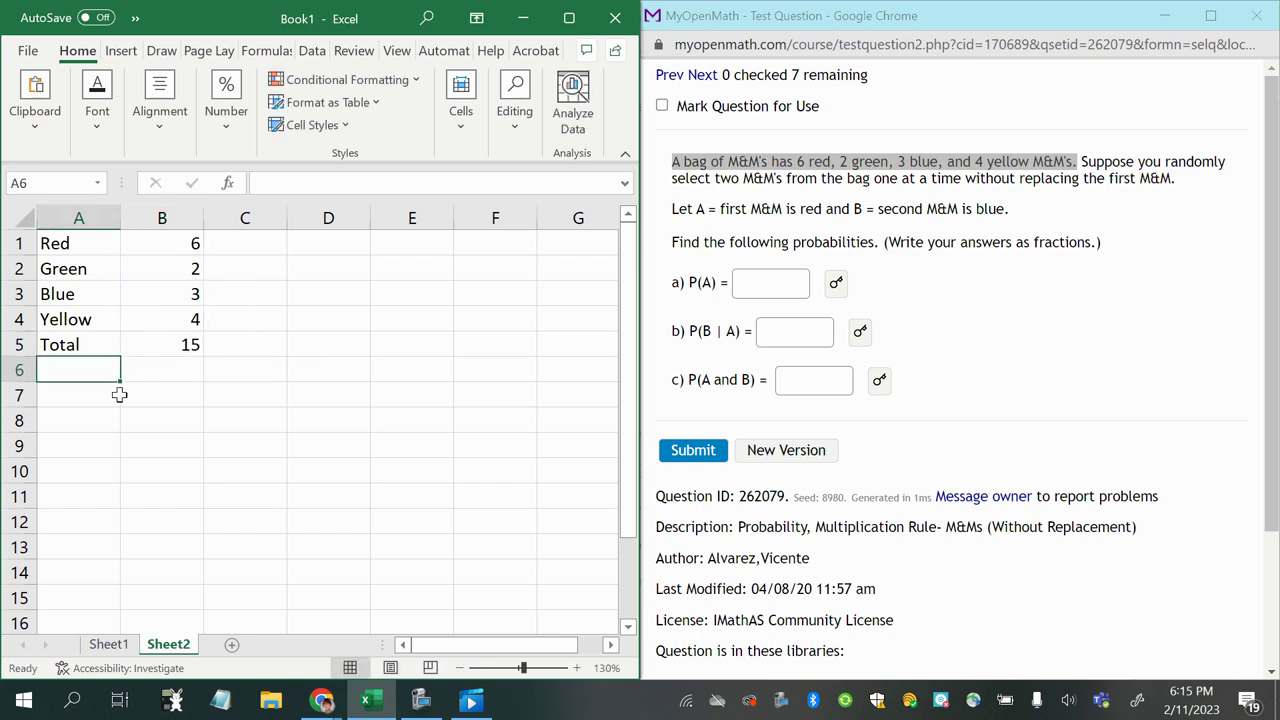
- Relabel A1 as Red (R), retyping plain Red after a botched first edit
{"action": "left_click", "coordinate": [60, 243]}
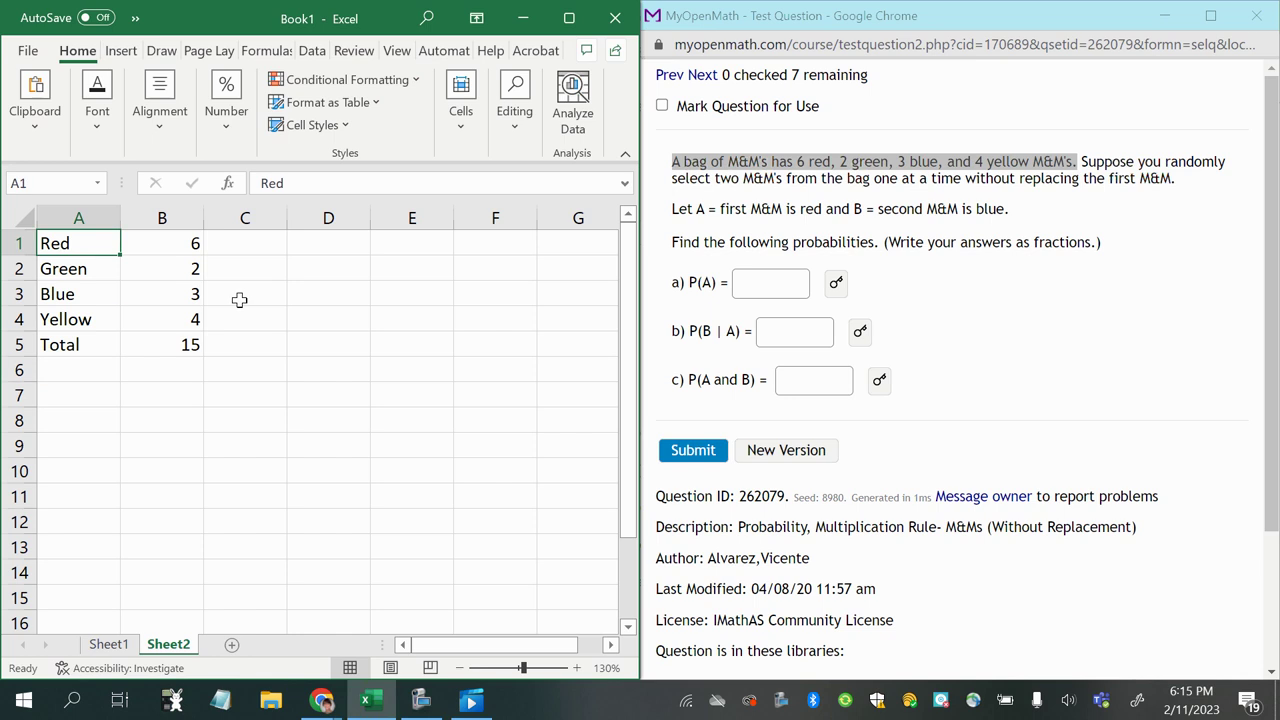
{"action": "double_click", "coordinate": [84, 244]}
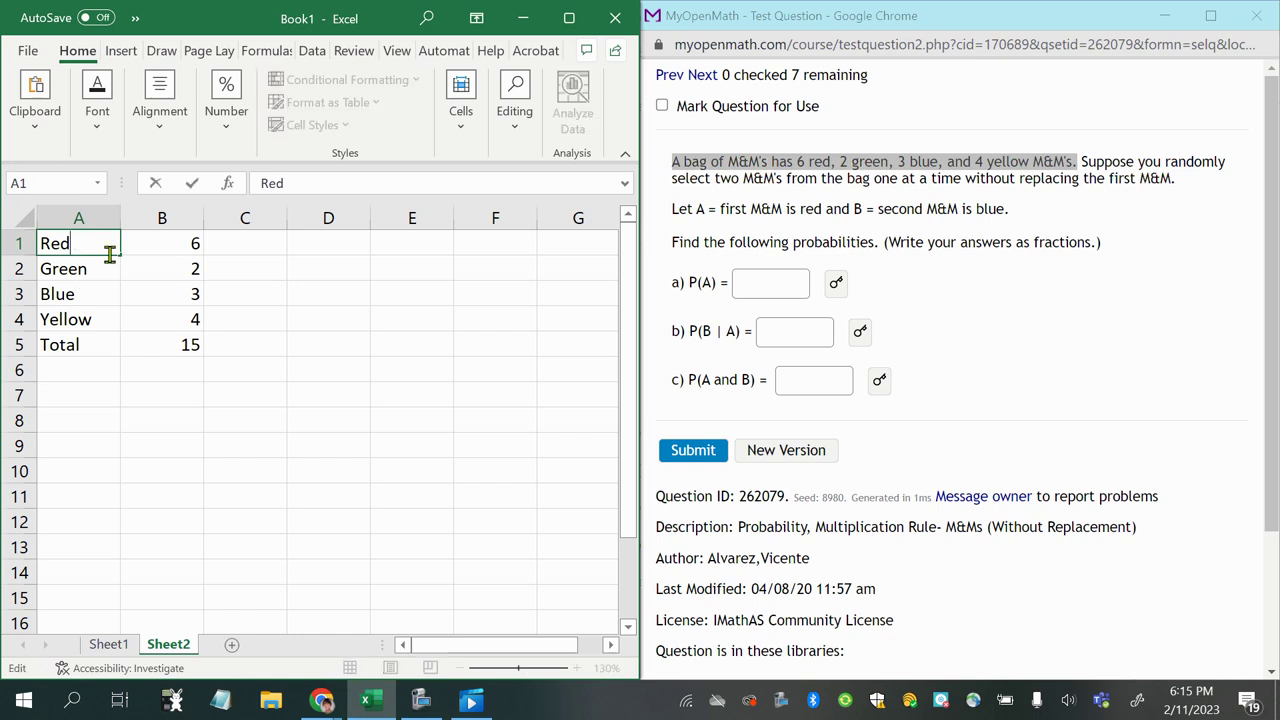
{"action": "type", "text": "(R)"}
{"action": "left_click", "coordinate": [103, 270]}
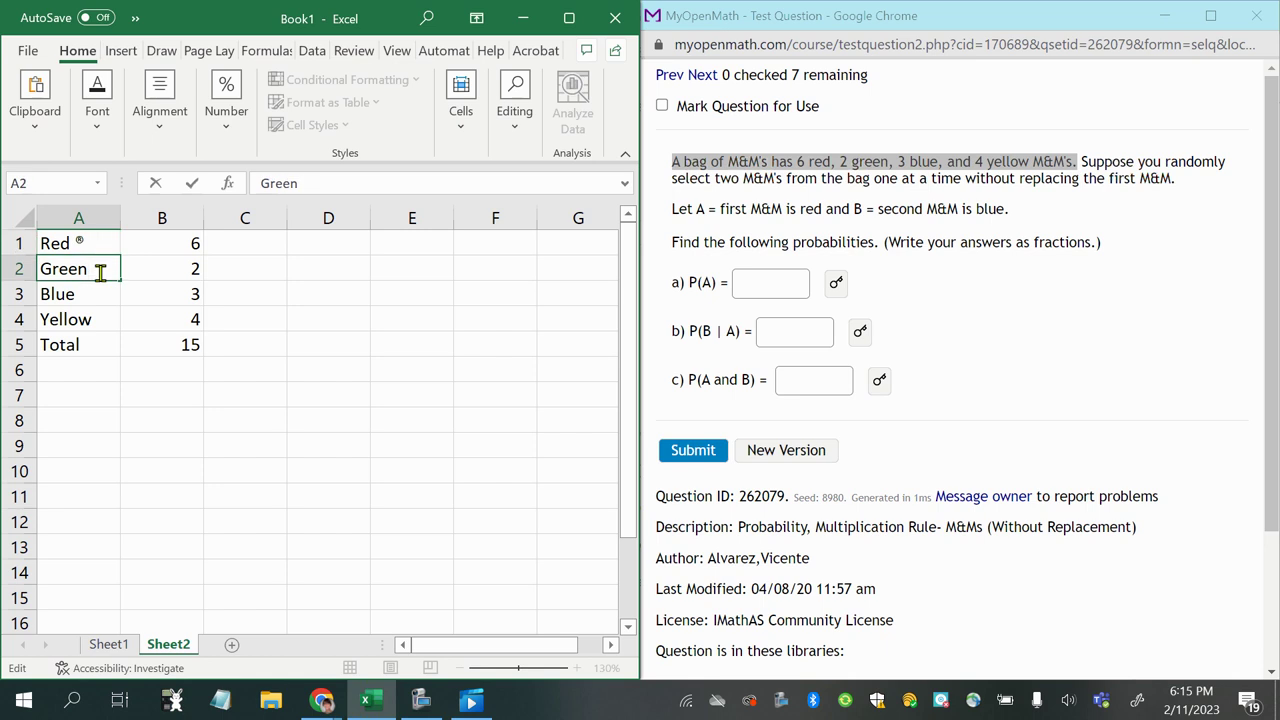
{"action": "left_click", "coordinate": [110, 243]}
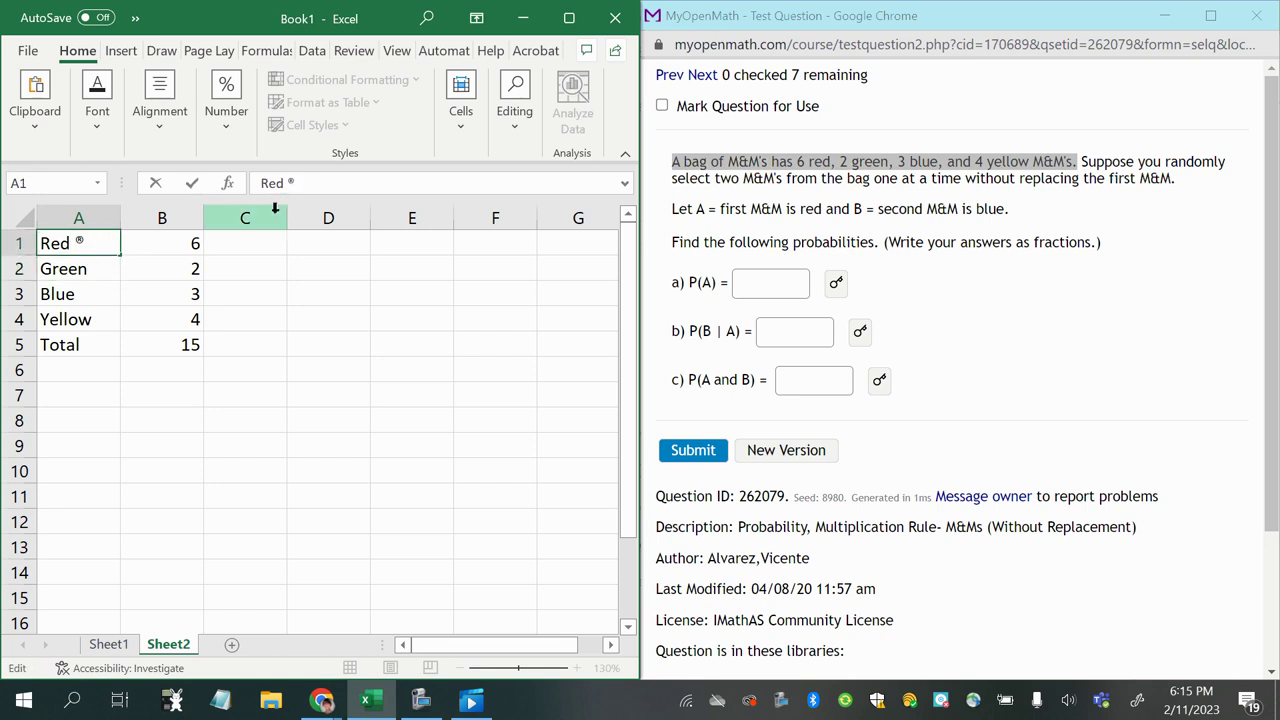
{"action": "left_click", "coordinate": [211, 449]}
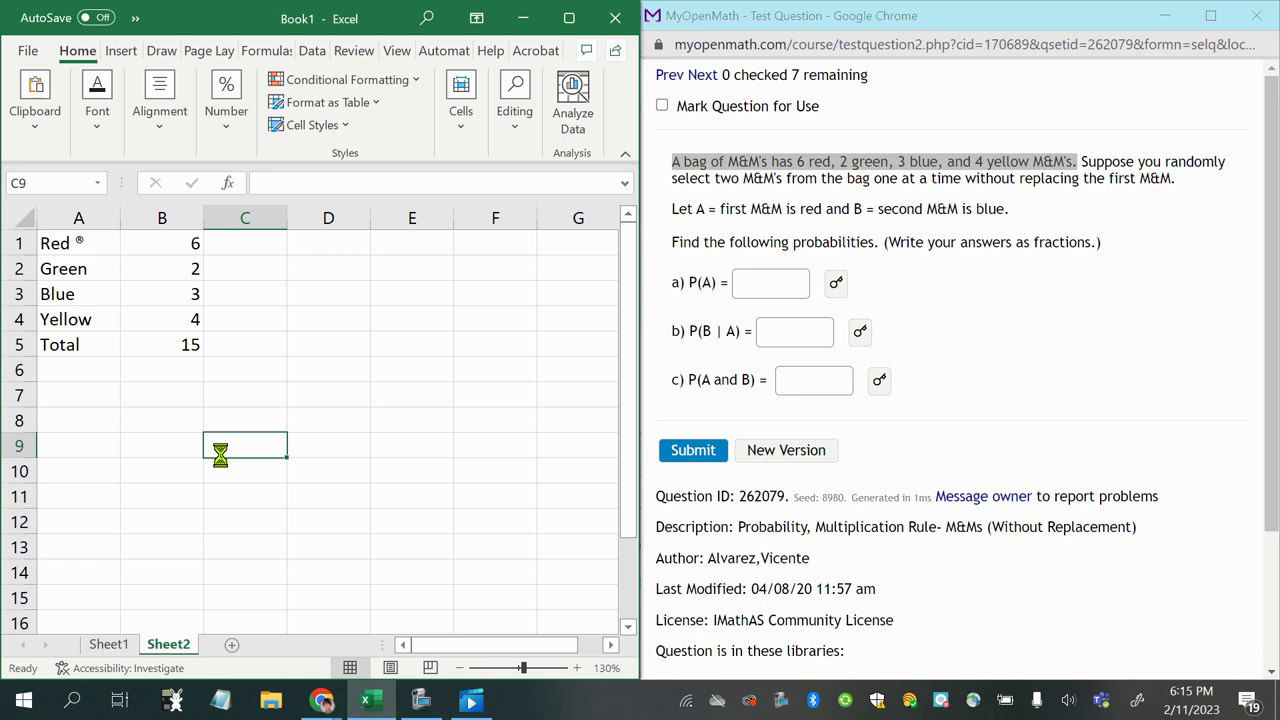
{"action": "key", "text": "ctrl+Home"}
{"action": "type", "text": "Red"}
{"action": "key", "text": "Return"}
{"action": "key", "text": "Up"}
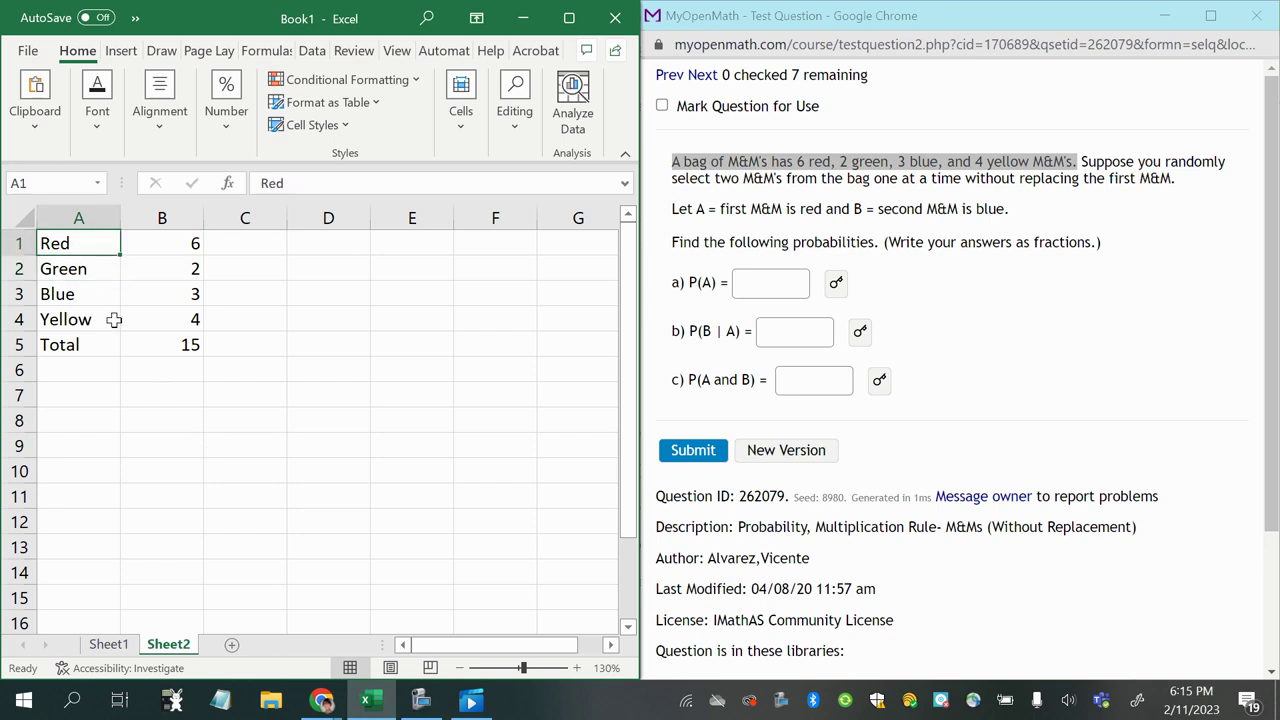
{"action": "double_click", "coordinate": [86, 242]}
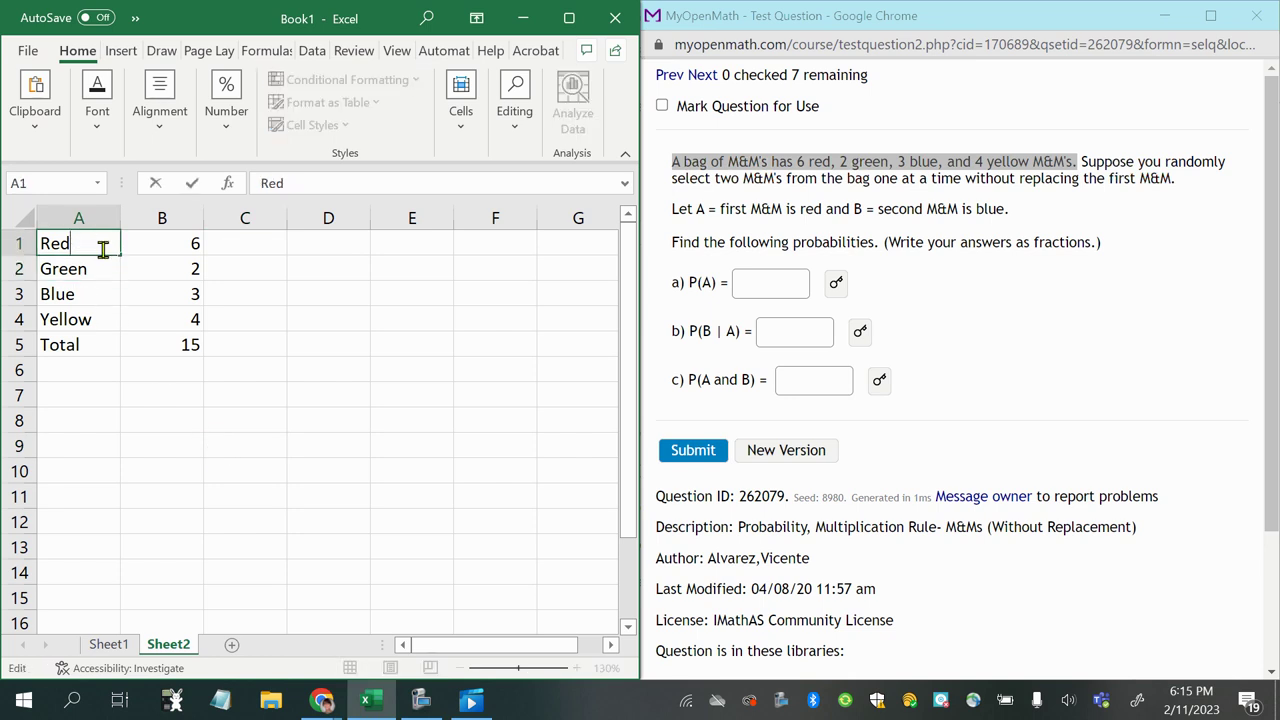
{"action": "type", "text": "(R)"}
{"action": "left_click", "coordinate": [81, 314]}
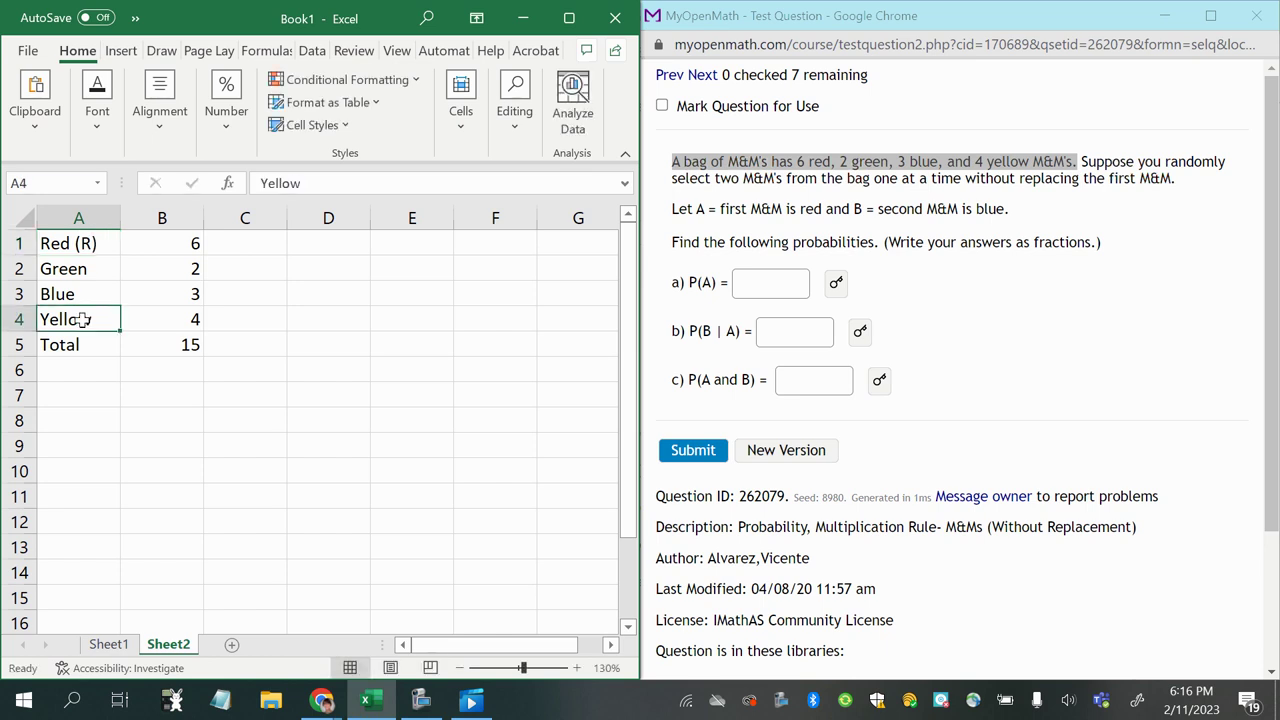
- Append (G), (B) and (Y) to the Green, Blue and Yellow labels
{"action": "left_click", "coordinate": [92, 268]}
{"action": "double_click", "coordinate": [92, 268]}
{"action": "type", "text": "(G)"}
{"action": "key", "text": "Return"}
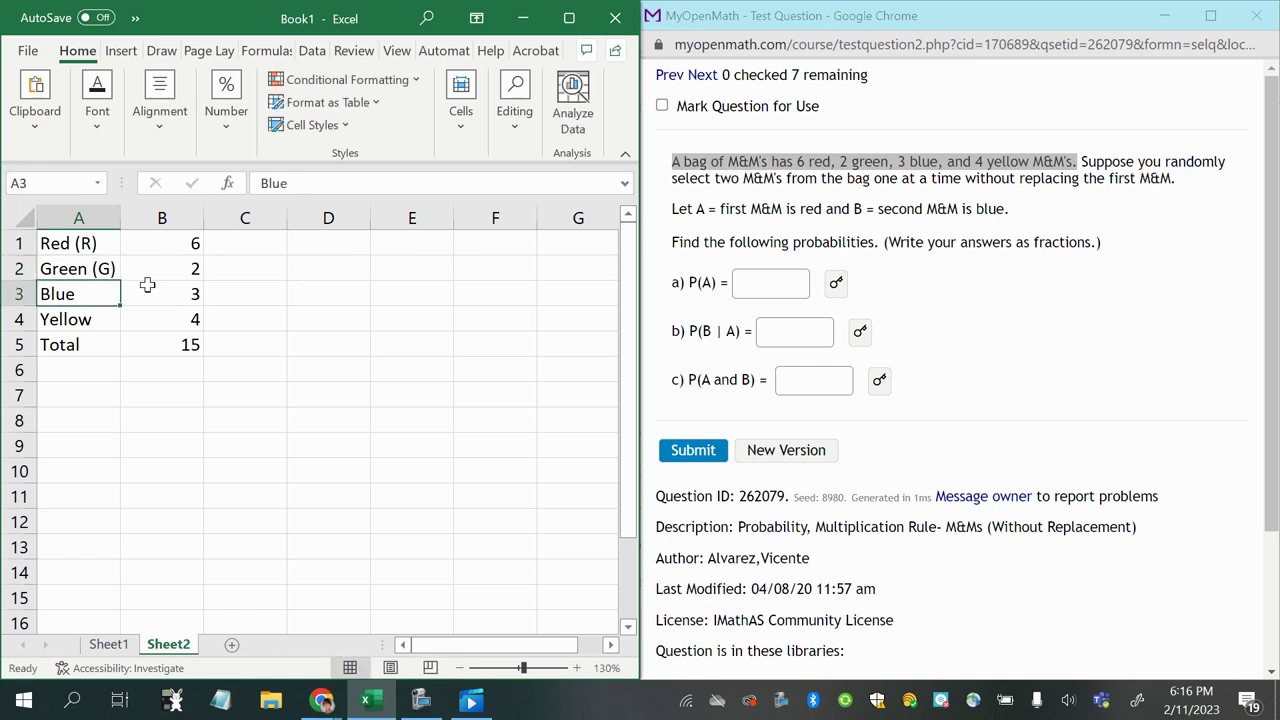
{"action": "double_click", "coordinate": [80, 294]}
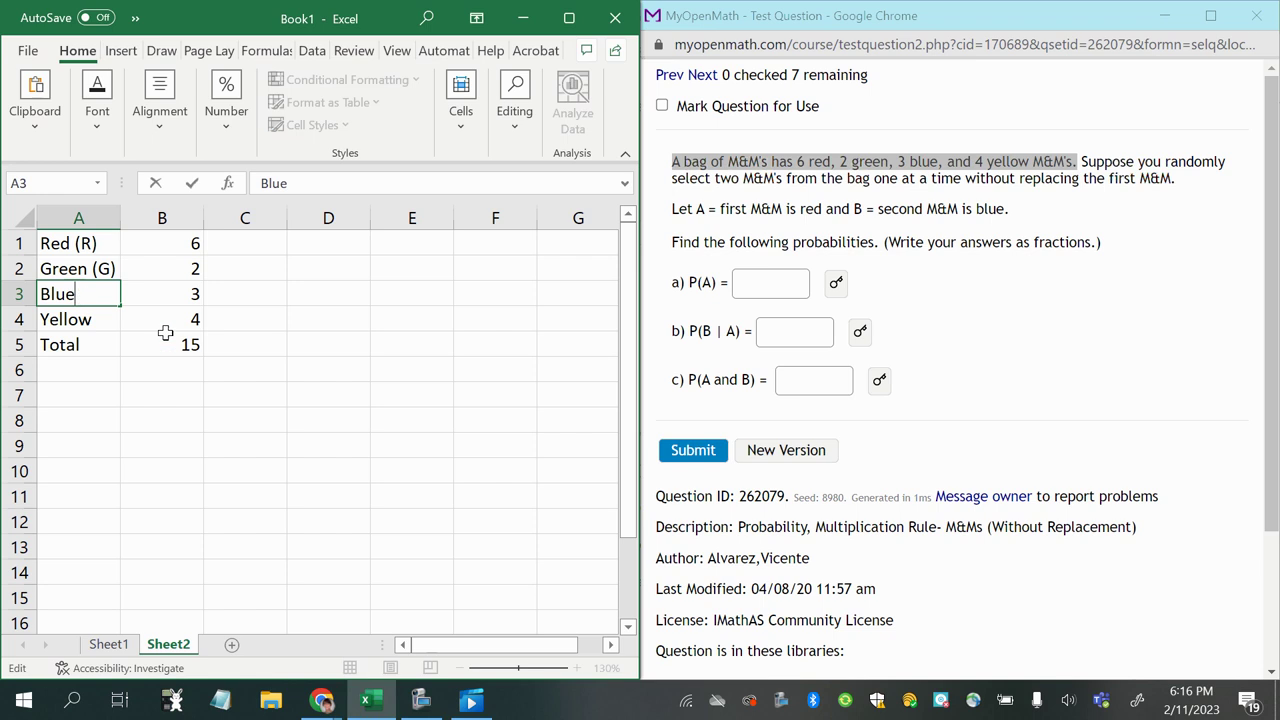
{"action": "type", "text": "(B)"}
{"action": "key", "text": "Return"}
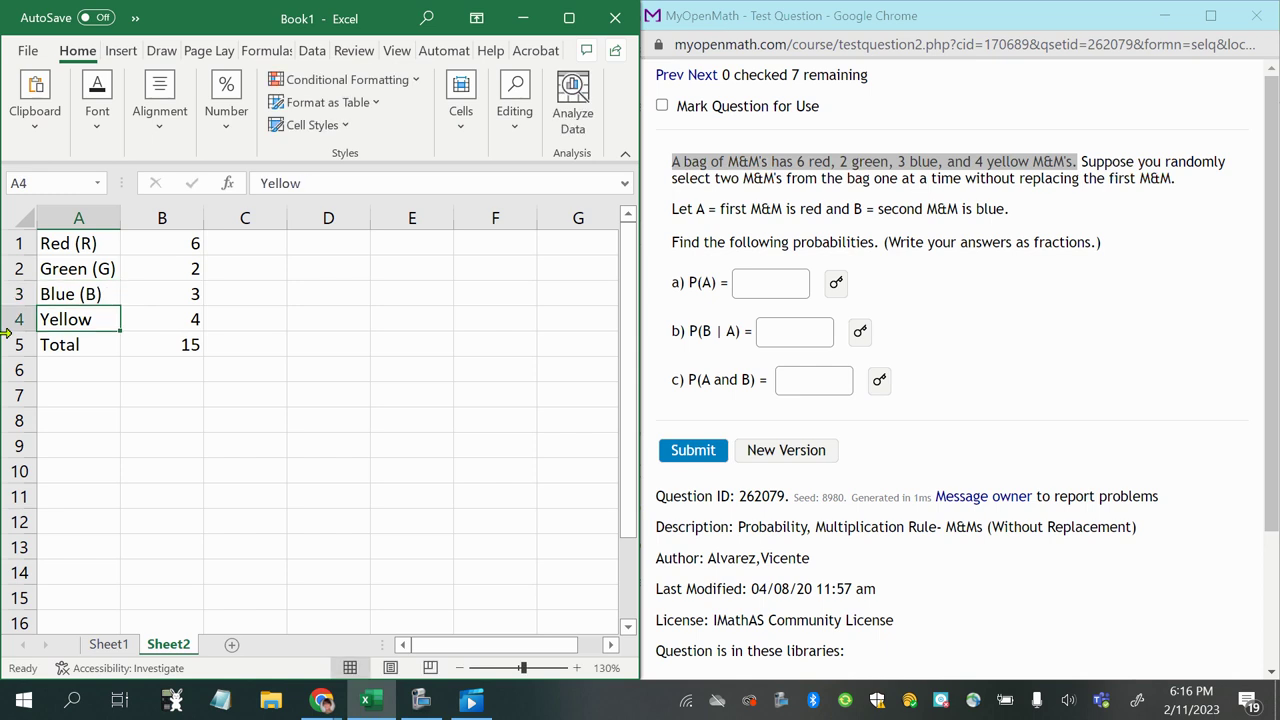
{"action": "double_click", "coordinate": [103, 320]}
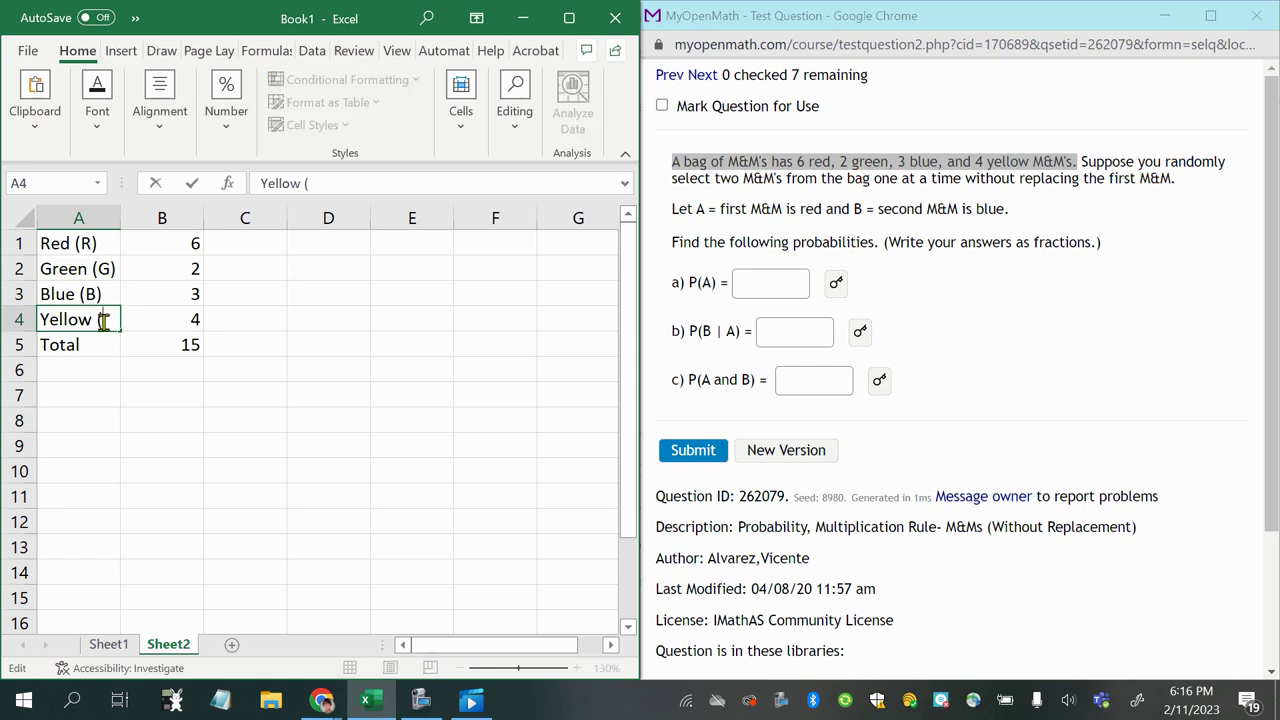
{"action": "type", "text": "(Y)"}
{"action": "key", "text": "Return"}
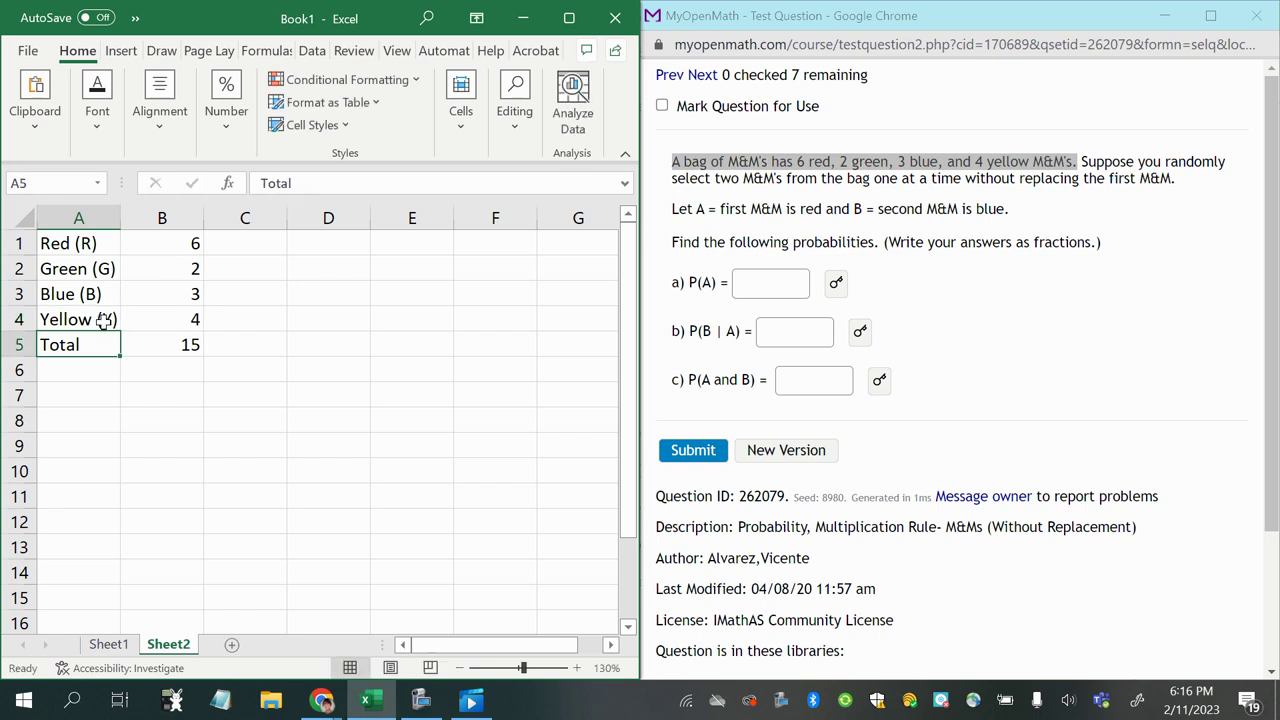
{"action": "key", "text": "Return"}
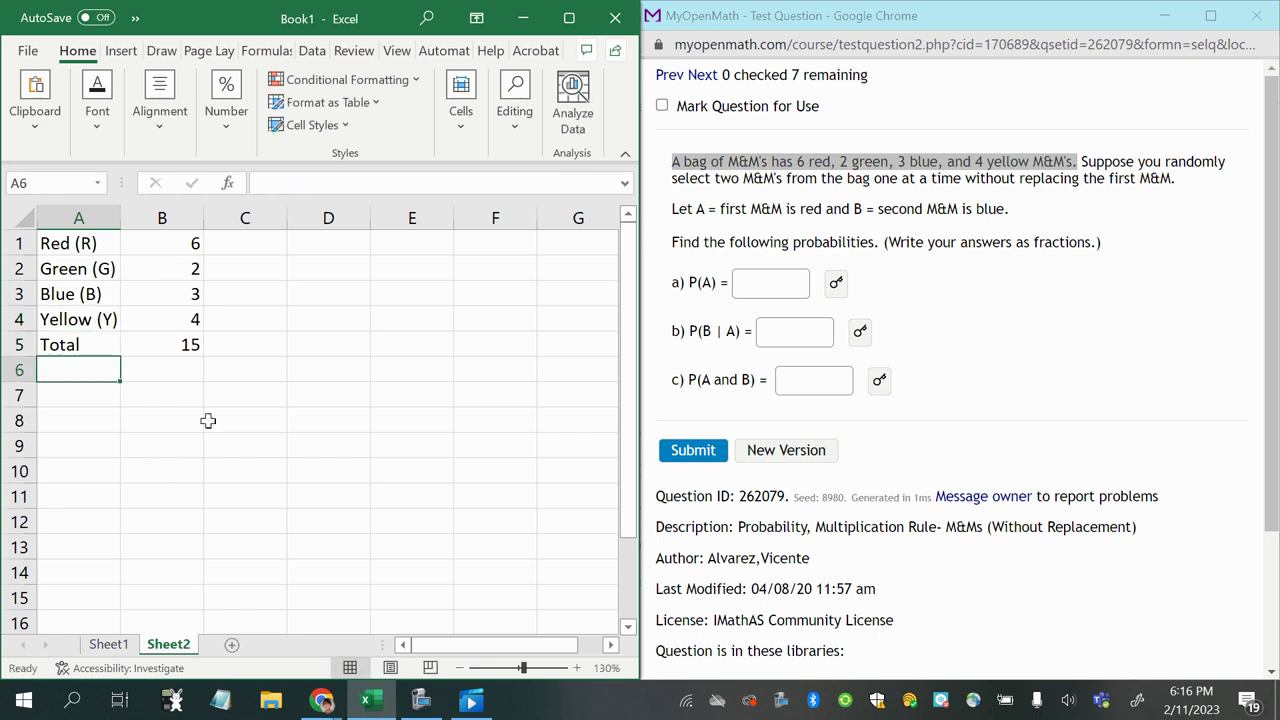
- Highlight the event A/B definitions and the select-two wording in the question
{"action": "left_click_drag", "start_coordinate": [677, 210], "coordinate": [1030, 222]}
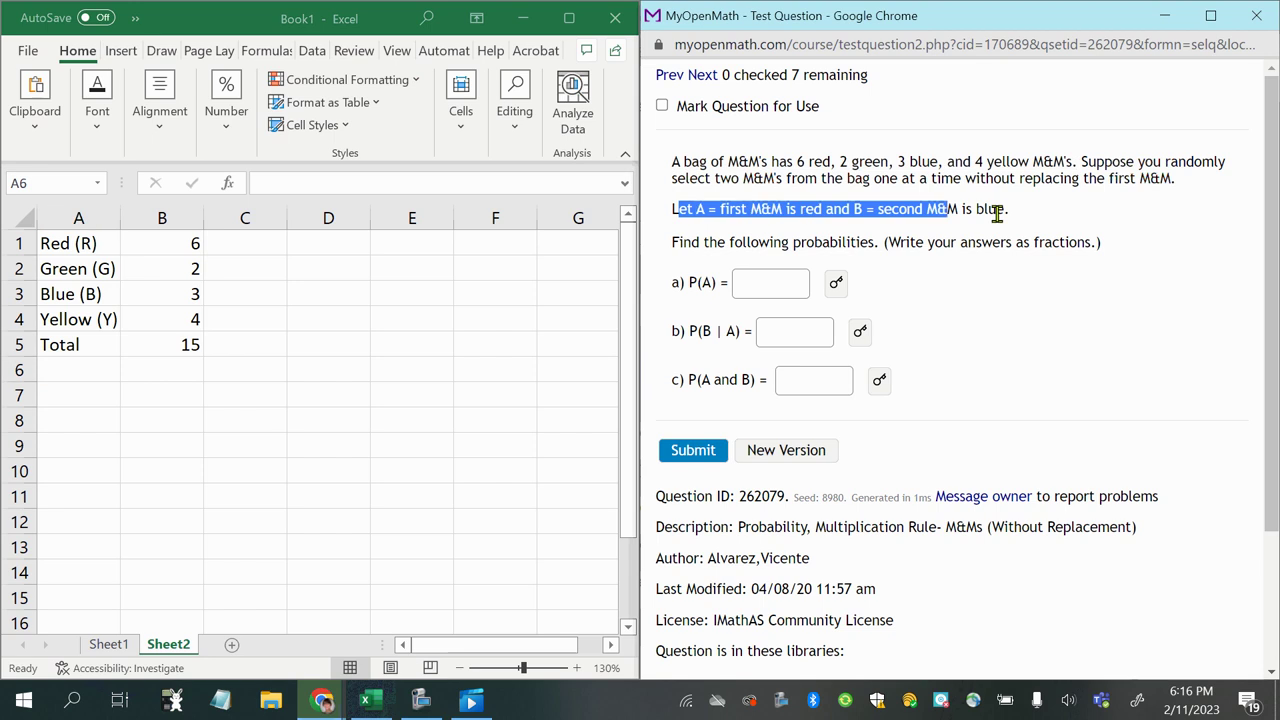
{"action": "left_click", "coordinate": [80, 372]}
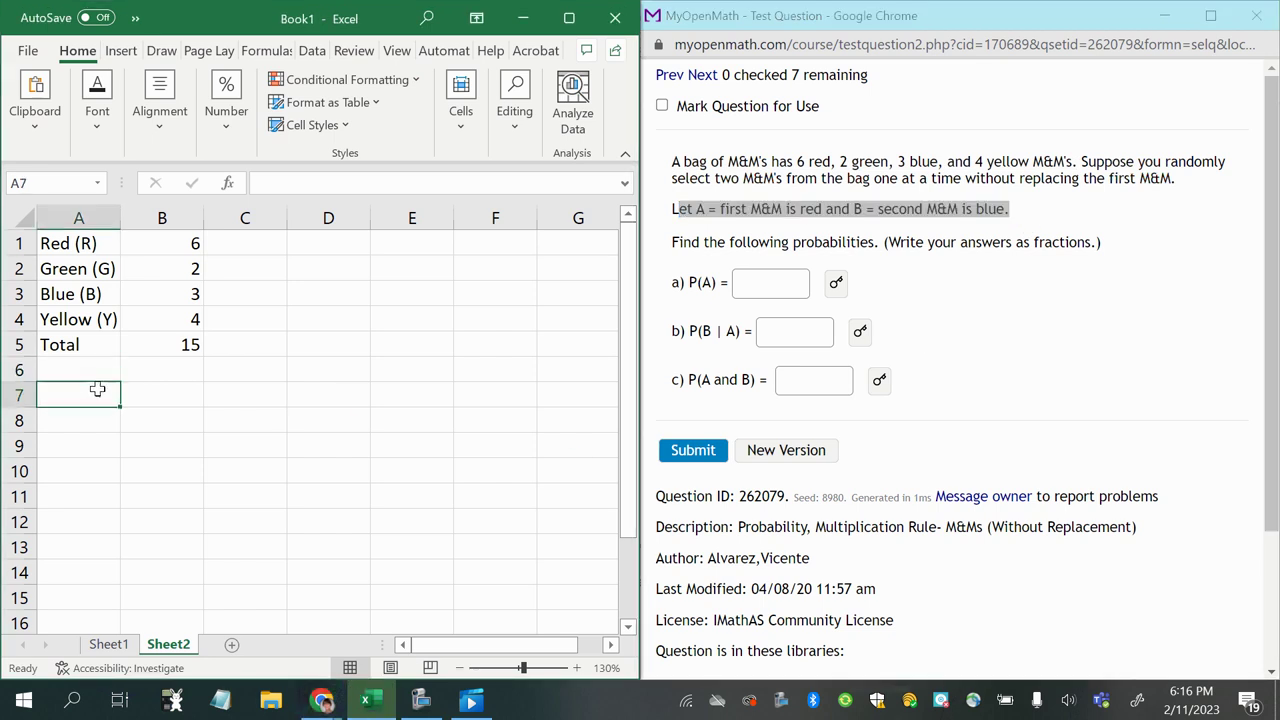
{"action": "left_click", "coordinate": [103, 400]}
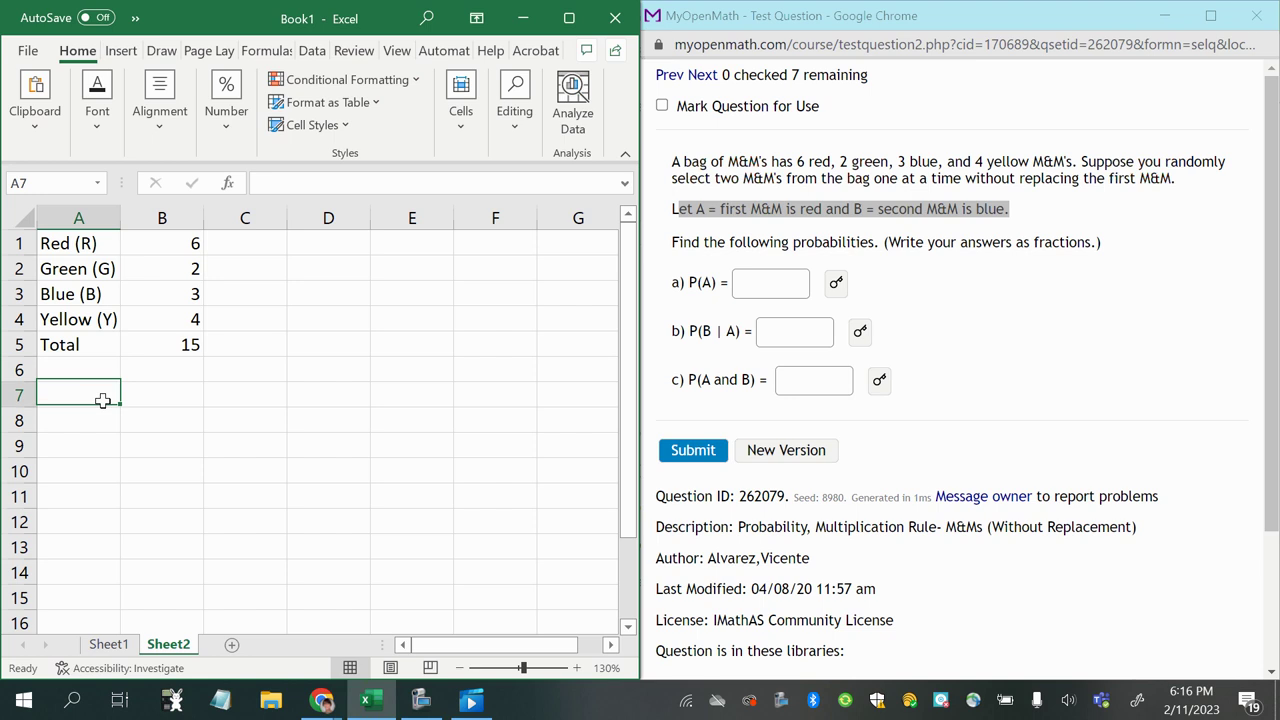
{"action": "left_click", "coordinate": [713, 196]}
{"action": "left_click_drag", "start_coordinate": [1082, 162], "coordinate": [786, 180]}
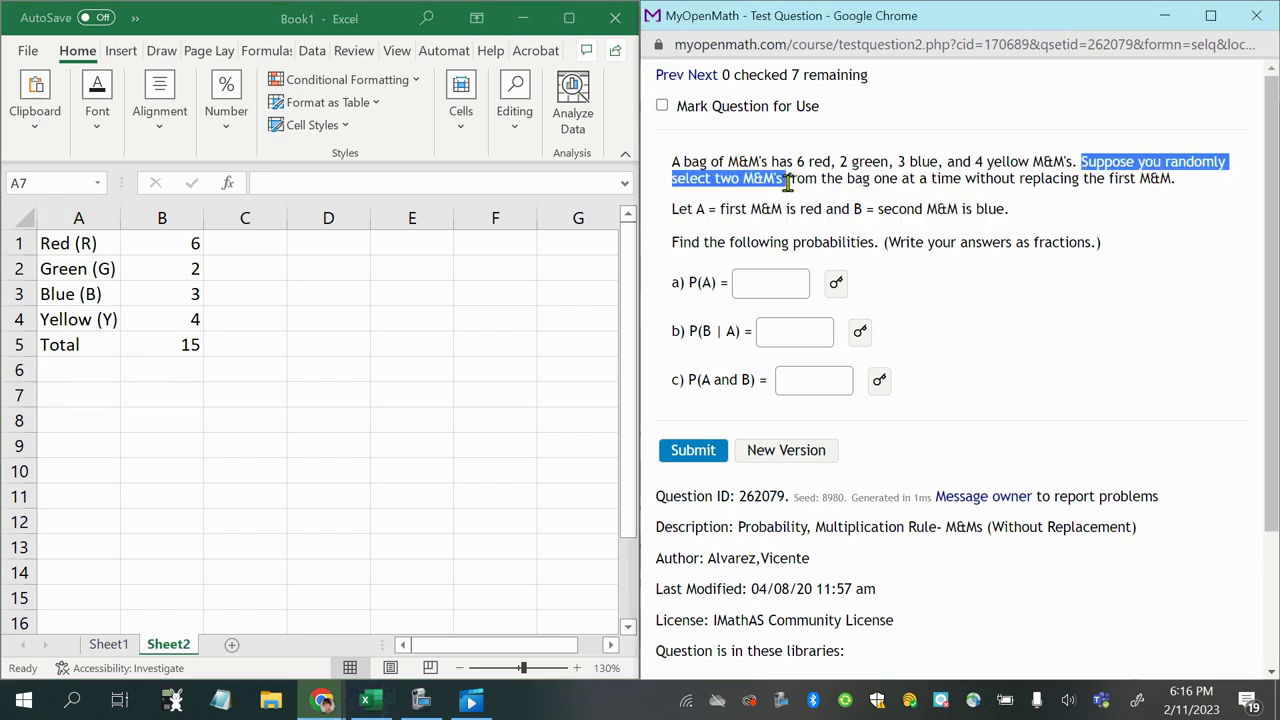
- Type 'Randomly select 2 (multiple trials)-->multiplication rule.' into A7, fixing the typo
{"action": "left_click", "coordinate": [55, 392]}
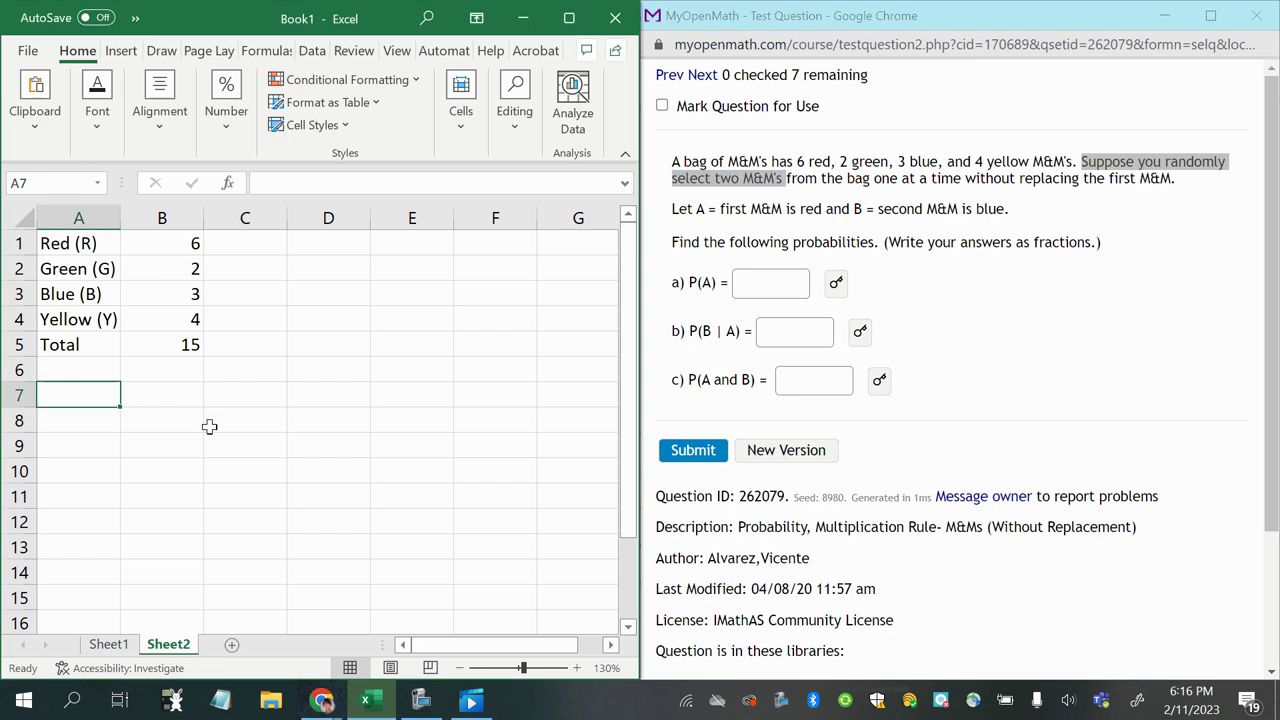
{"action": "type", "text": "Randomly se"}
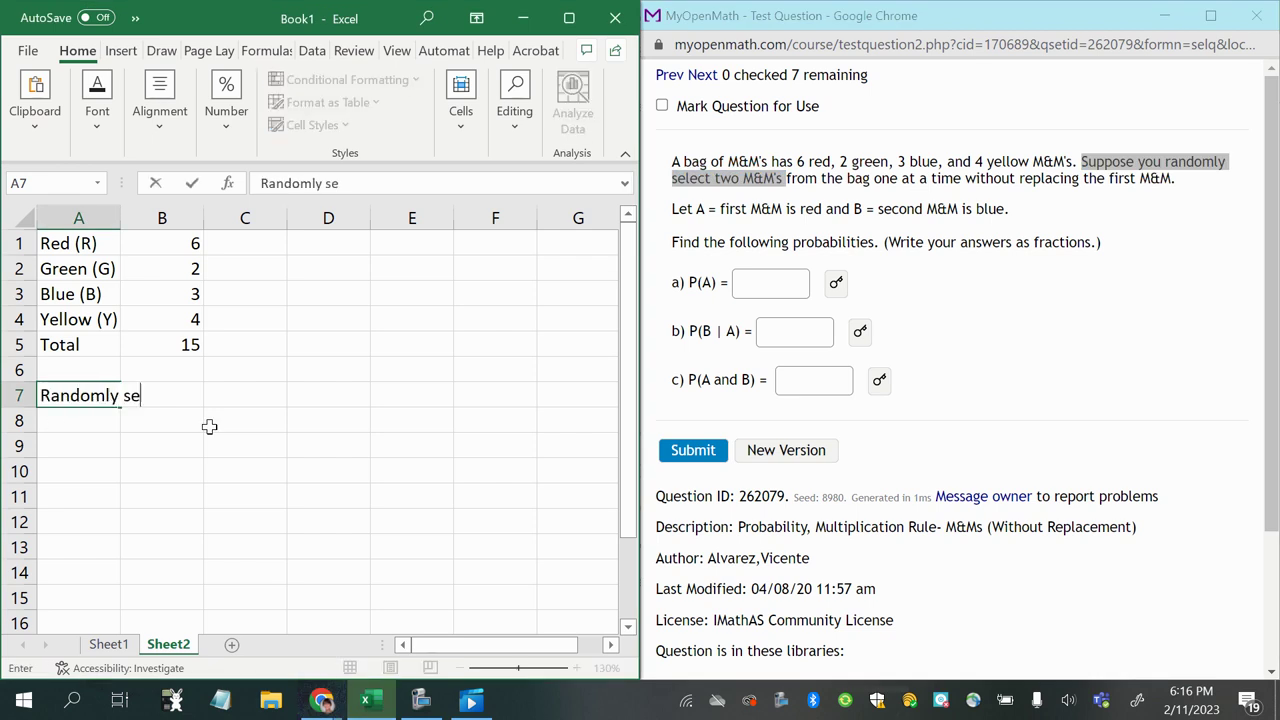
{"action": "type", "text": "lect "}
{"action": "type", "text": "2,"}
{"action": "type", "text": "(multiple "}
{"action": "type", "text": "trie"}
{"action": "key", "text": "BackSpace"}
{"action": "type", "text": "als)--"}
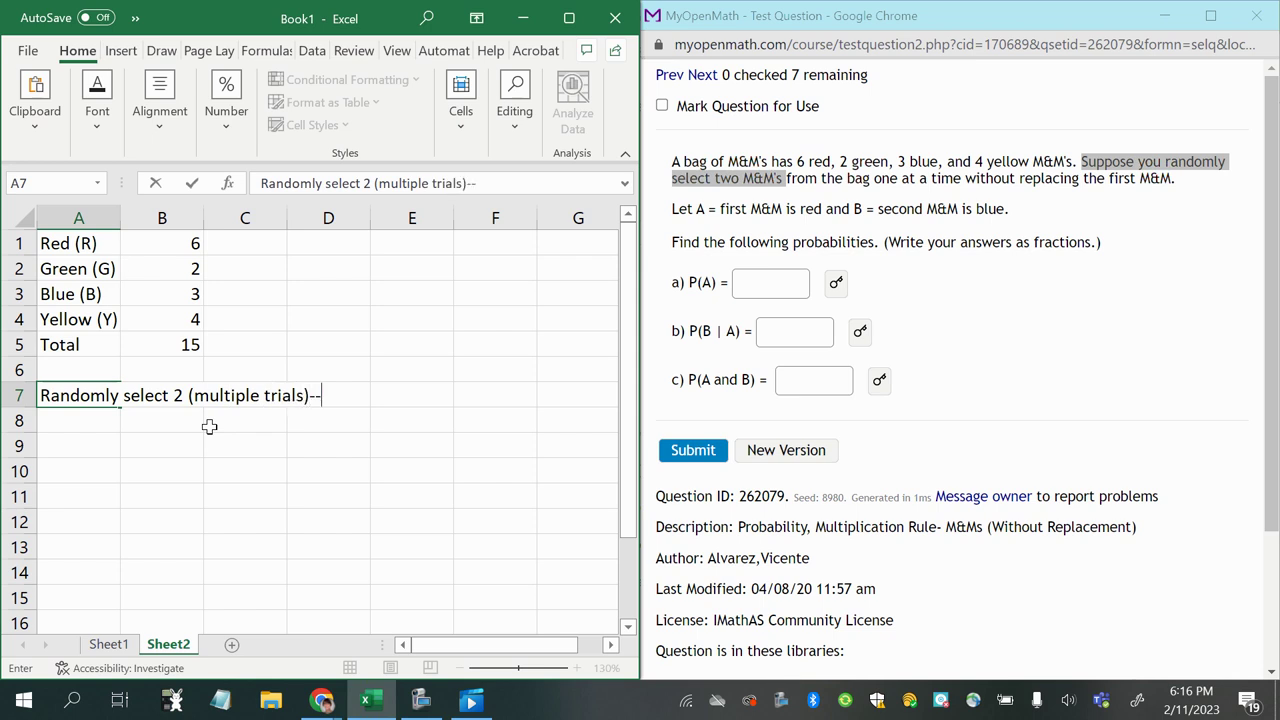
{"action": "type", "text": ">multiplication "}
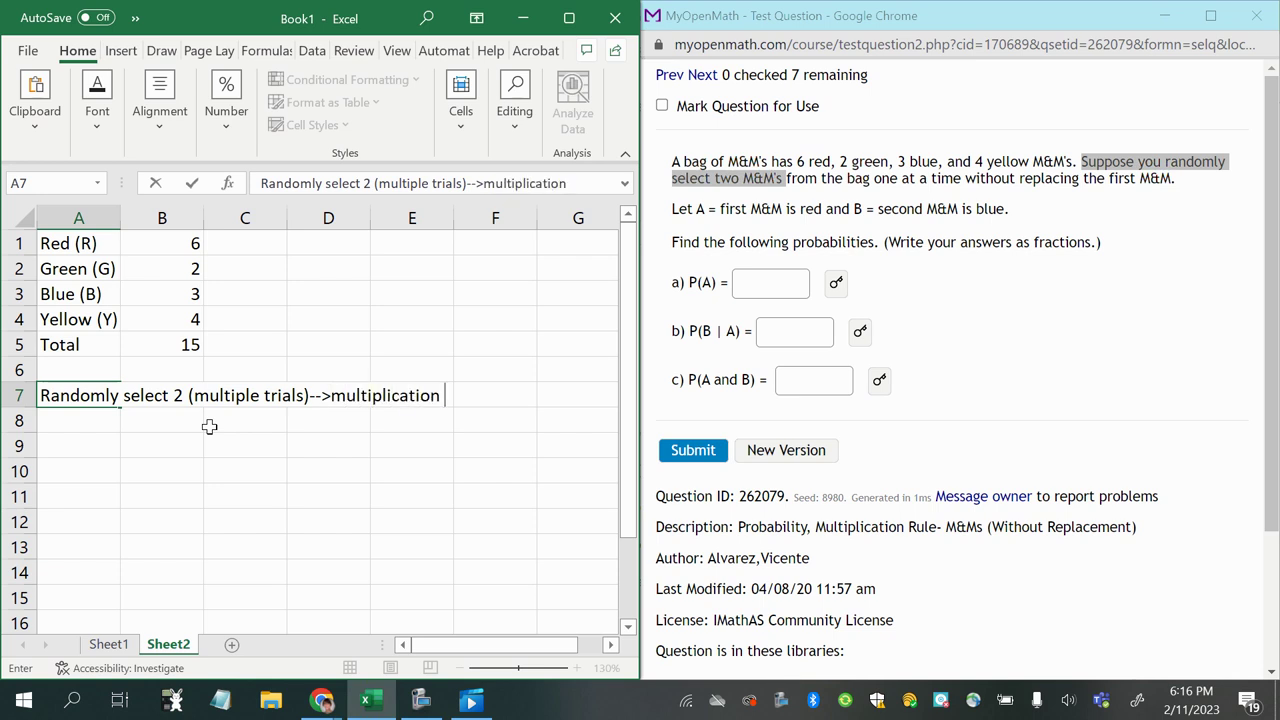
{"action": "type", "text": "rule."}
{"action": "key", "text": "Return"}
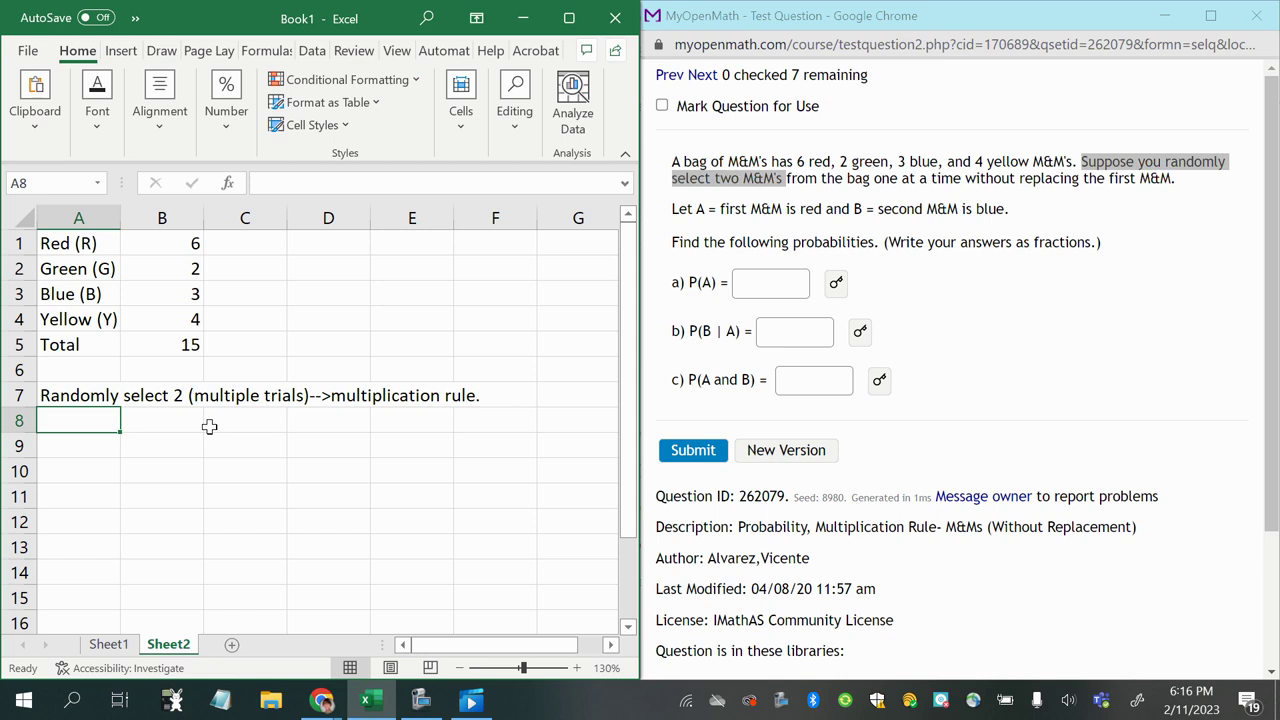
{"action": "left_click", "coordinate": [815, 182]}
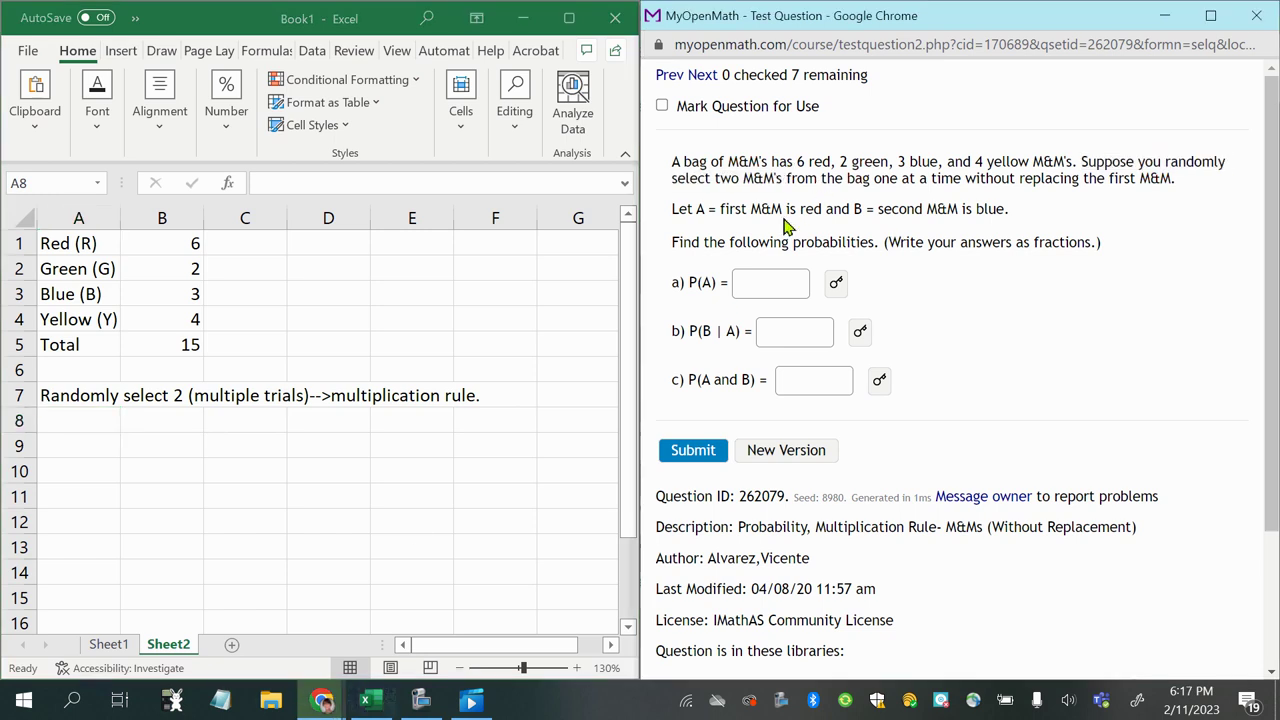
{"action": "left_click_drag", "start_coordinate": [674, 180], "coordinate": [1086, 190]}
{"action": "left_click", "coordinate": [995, 195]}
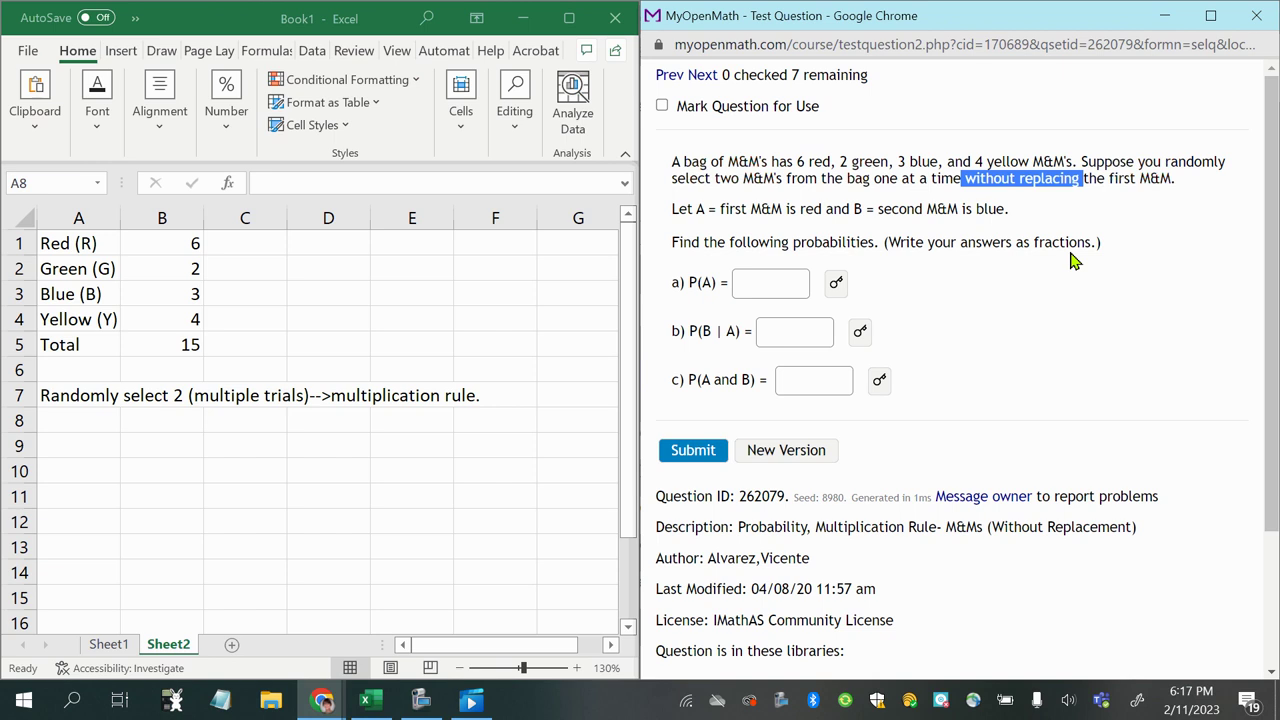
{"action": "left_click", "coordinate": [776, 210]}
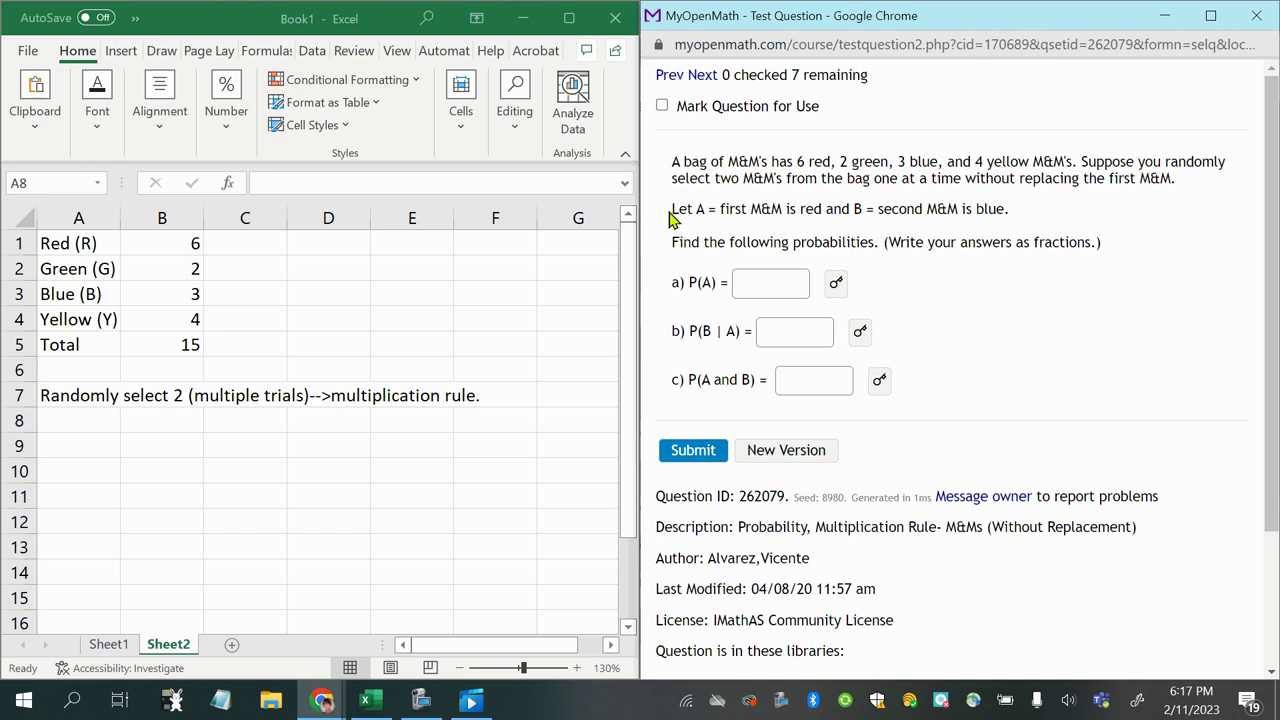
{"action": "left_click_drag", "start_coordinate": [669, 212], "coordinate": [821, 211]}
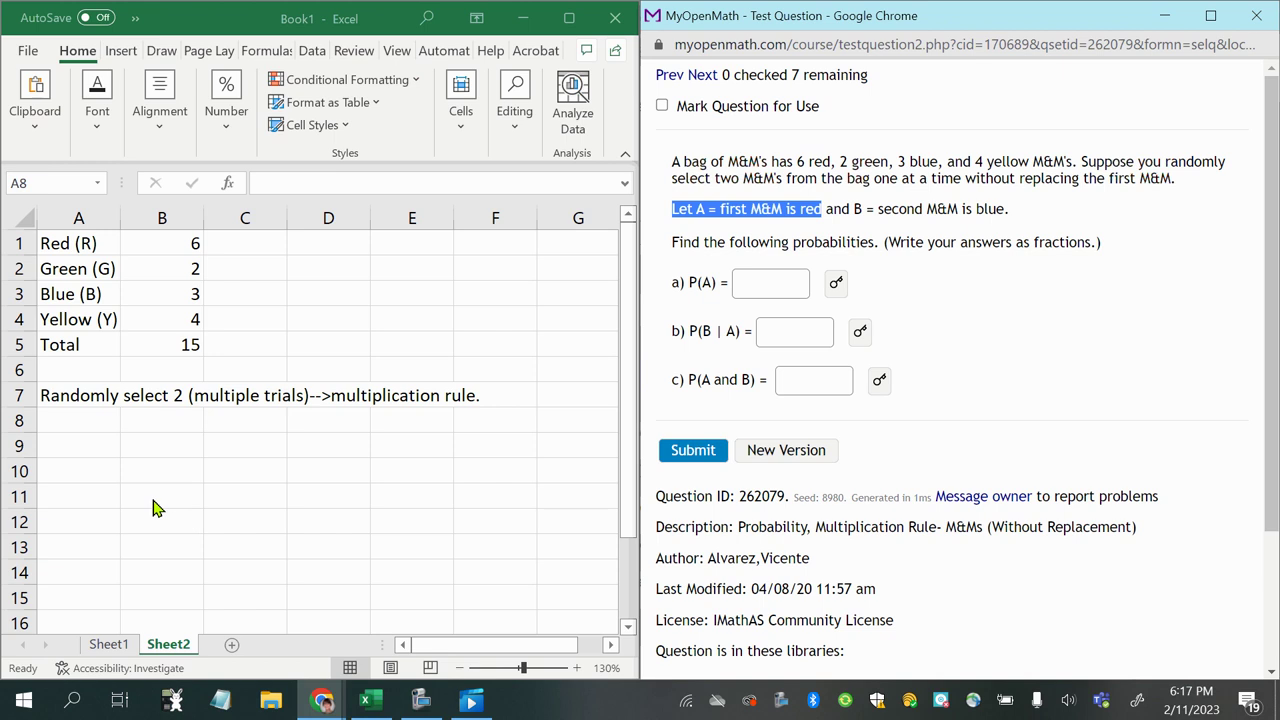
{"action": "left_click_drag", "start_coordinate": [851, 209], "coordinate": [1022, 218]}
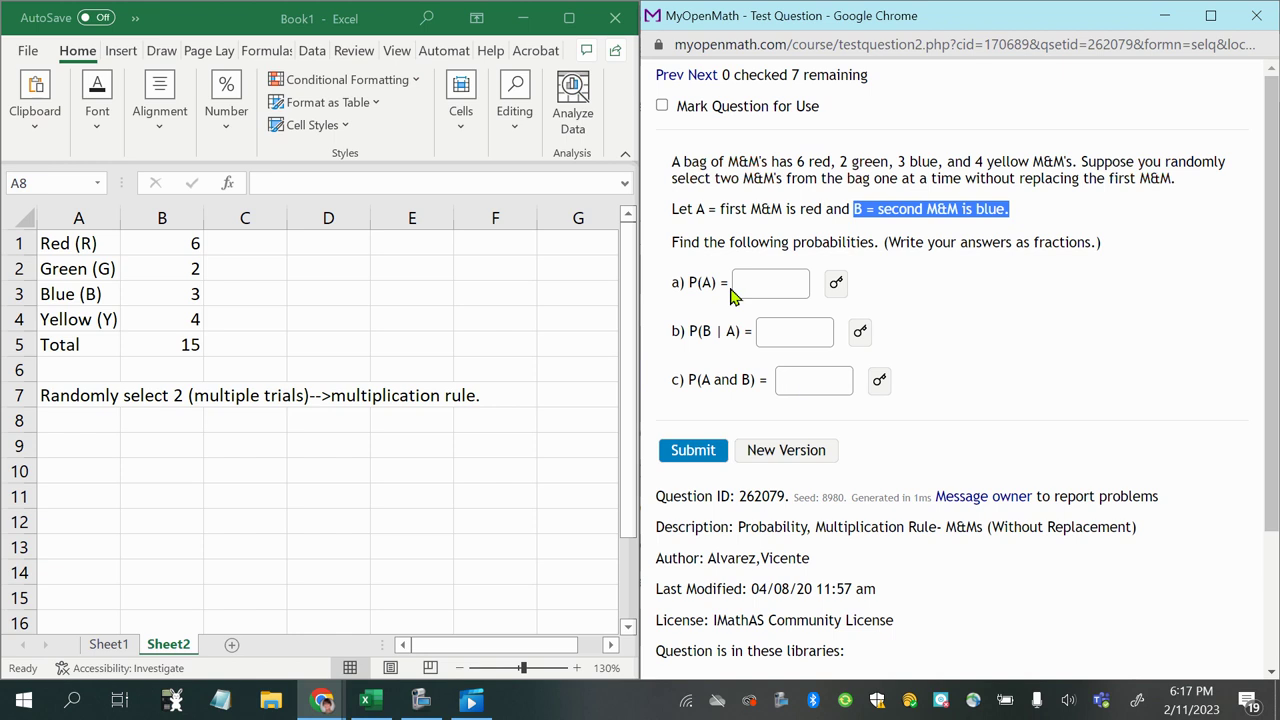
{"action": "left_click_drag", "start_coordinate": [669, 246], "coordinate": [1123, 257]}
{"action": "left_click_drag", "start_coordinate": [685, 283], "coordinate": [726, 282]}
{"action": "left_click", "coordinate": [62, 449]}
- Label A9 'P(A) = P(first MM red)' and store 6/15 as text in D9
{"action": "type", "text": "P(A"}
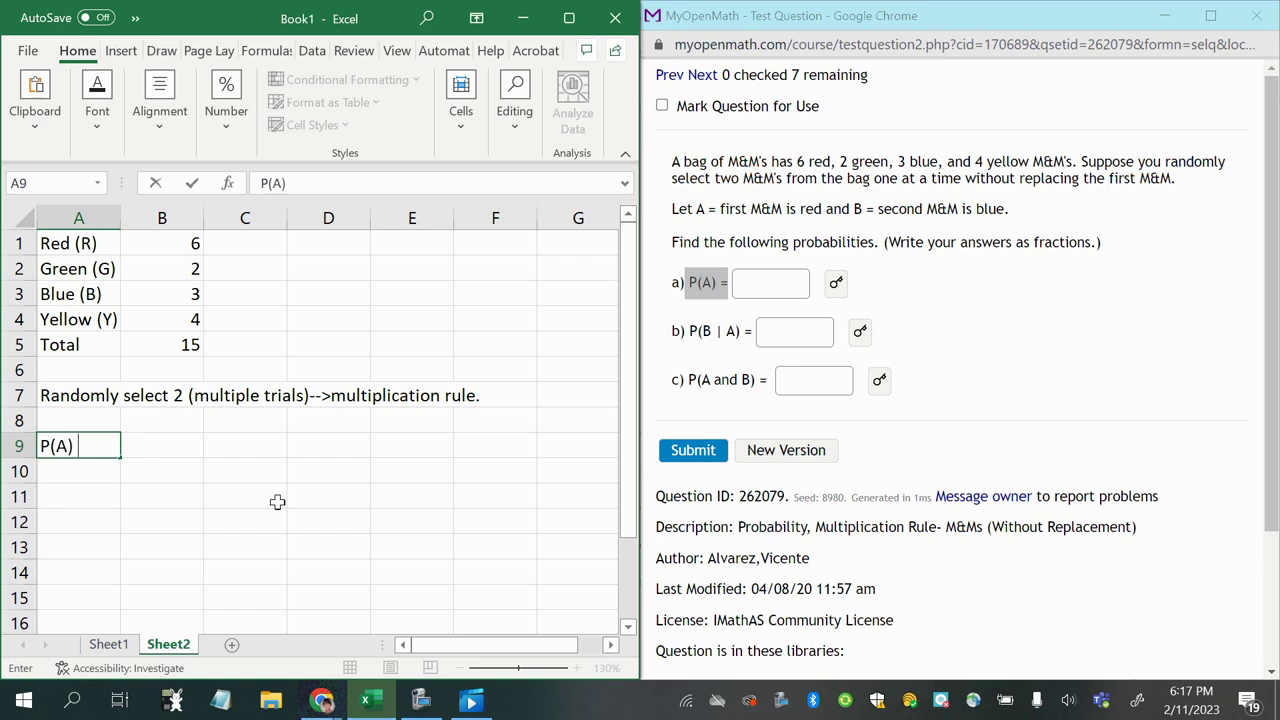
{"action": "type", "text": ") = P(first MM"}
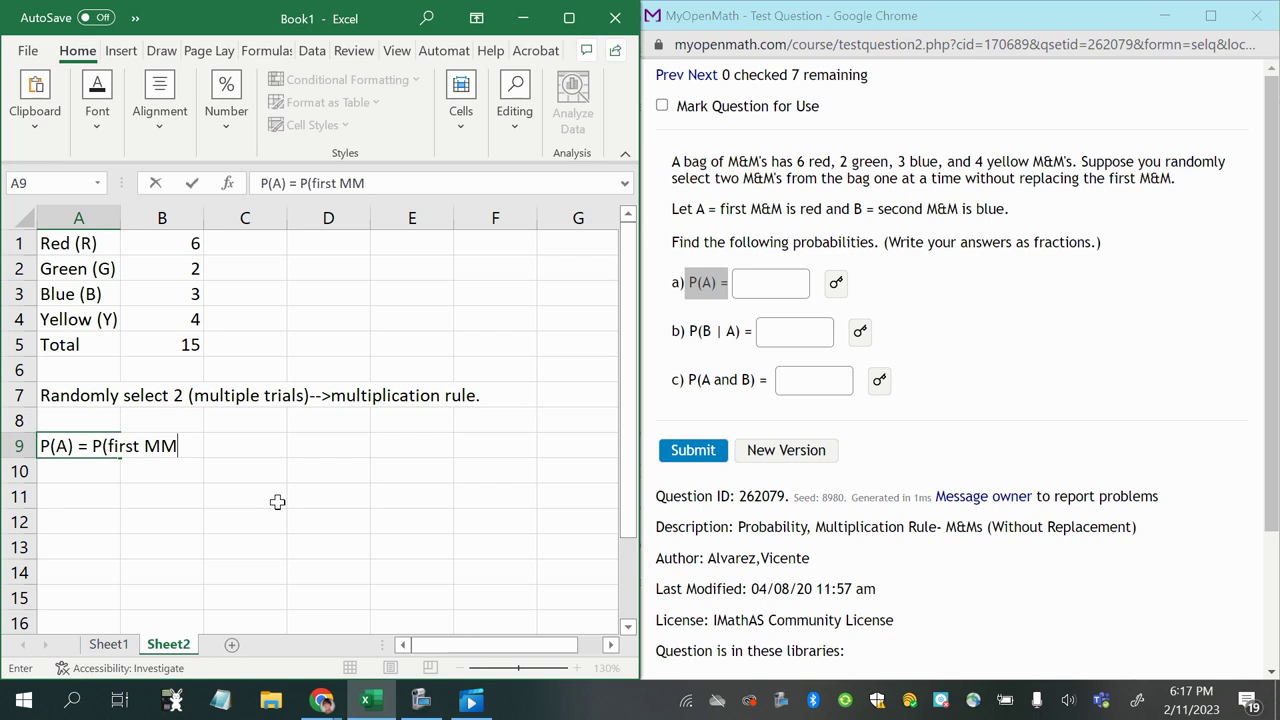
{"action": "type", "text": " red"}
{"action": "key", "text": "Right"}
{"action": "key", "text": "Right"}
{"action": "key", "text": "Right"}
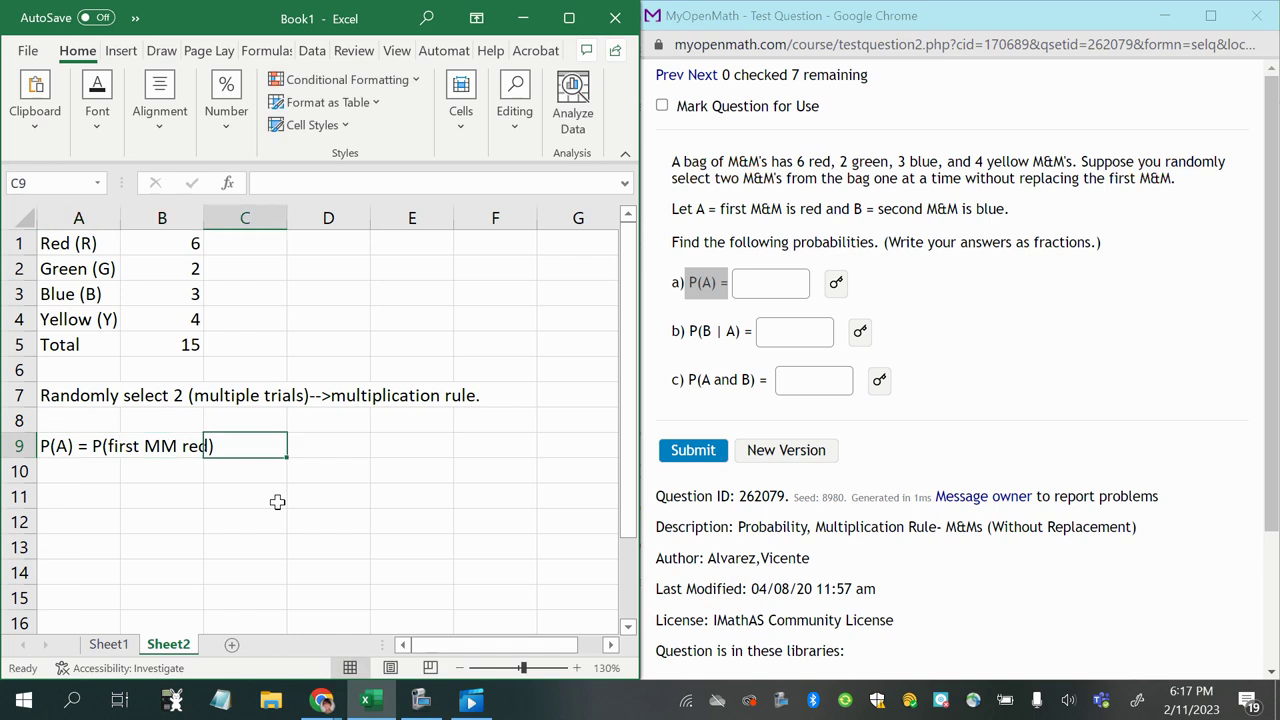
{"action": "type", "text": "="}
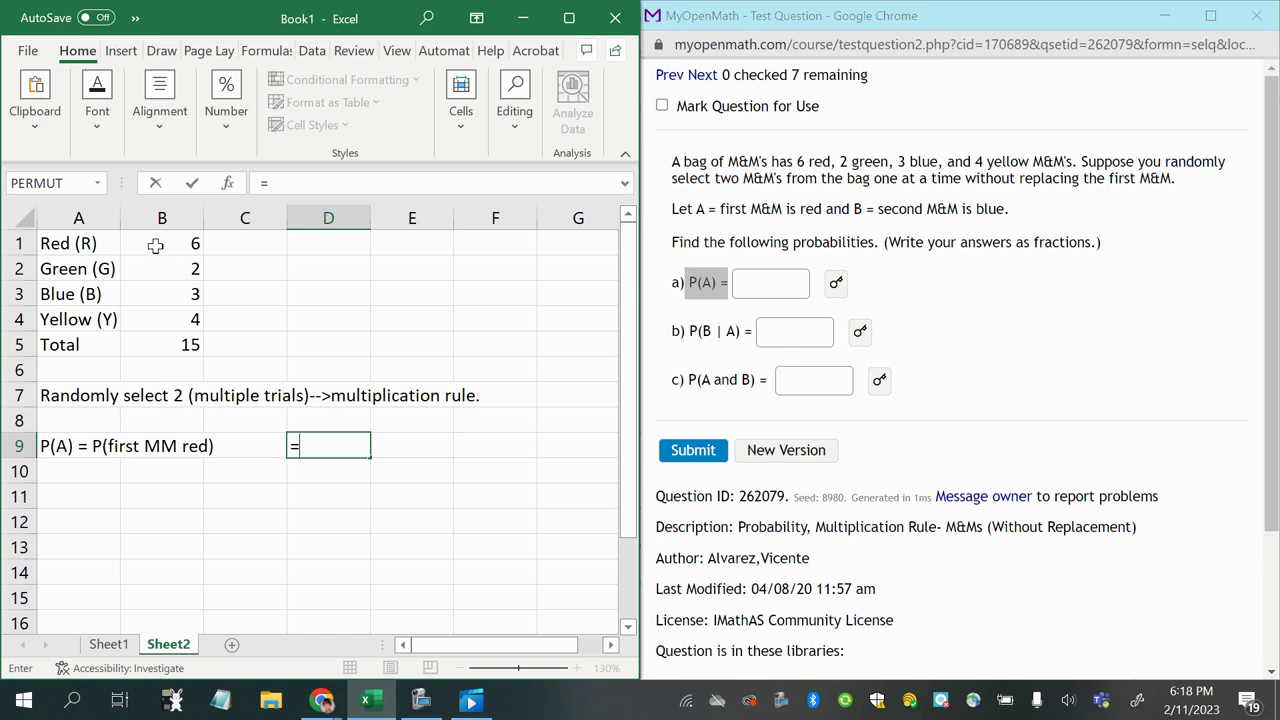
{"action": "type", "text": "6/15"}
{"action": "left_click", "coordinate": [336, 453]}
{"action": "key", "text": "Home"}
{"action": "key", "text": "Delete"}
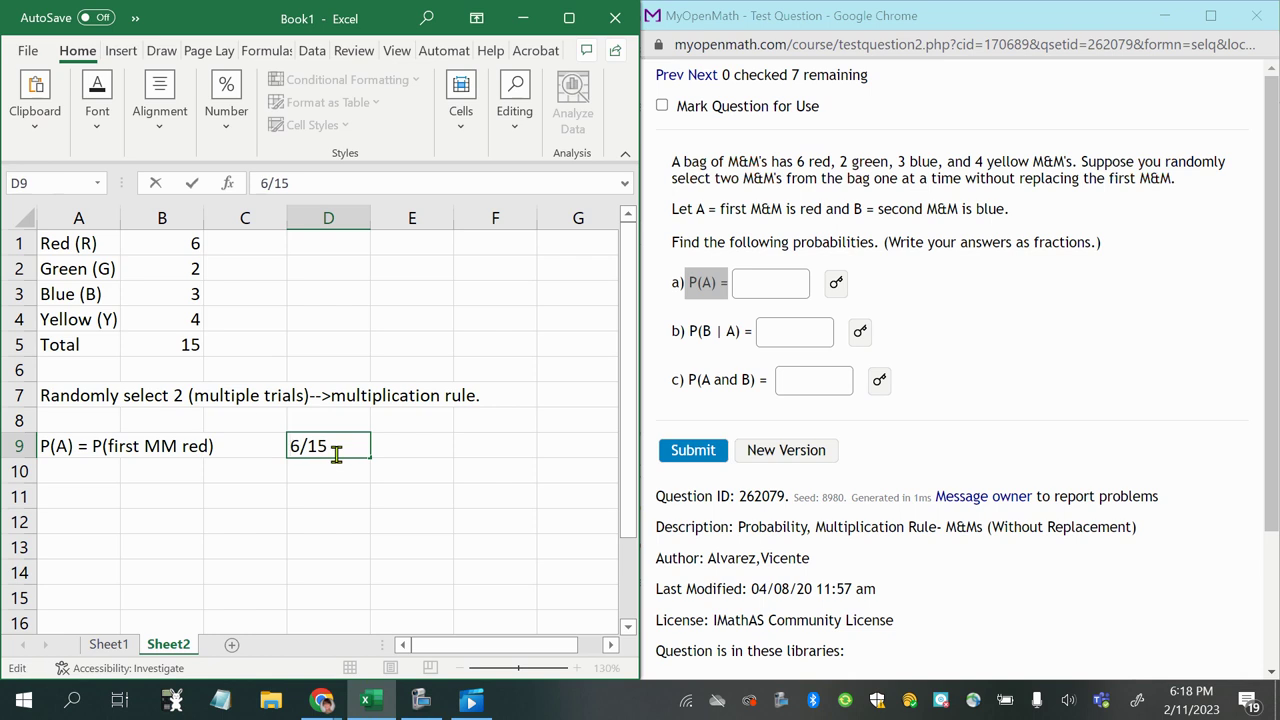
{"action": "left_click", "coordinate": [316, 496]}
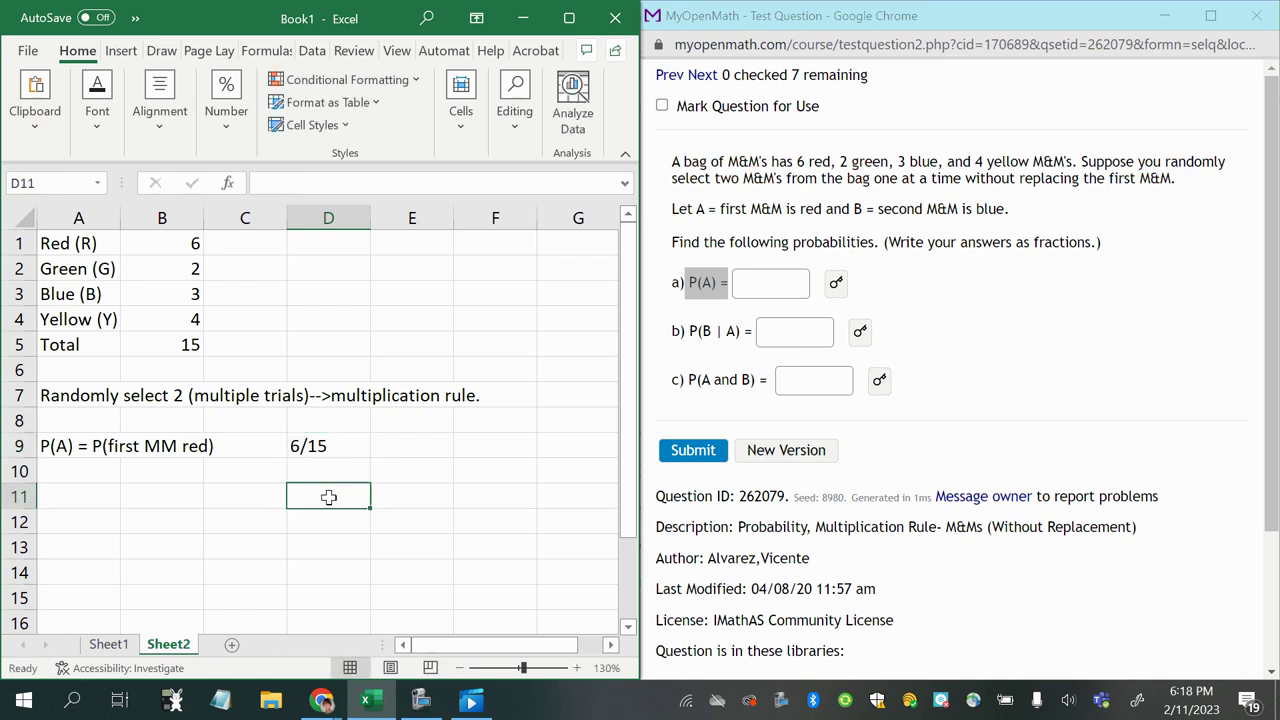
{"action": "left_click", "coordinate": [329, 450]}
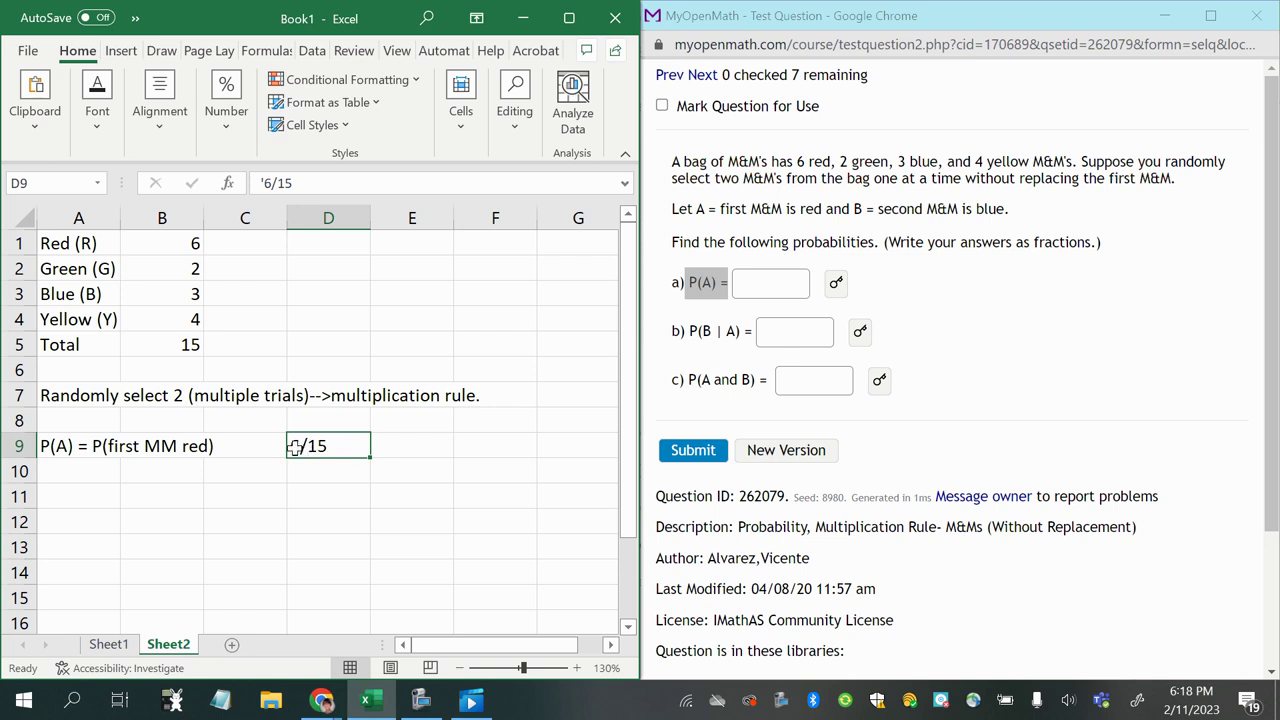
- Enter the reduced fraction '2/5 as text in cell E9
{"action": "left_click", "coordinate": [423, 445]}
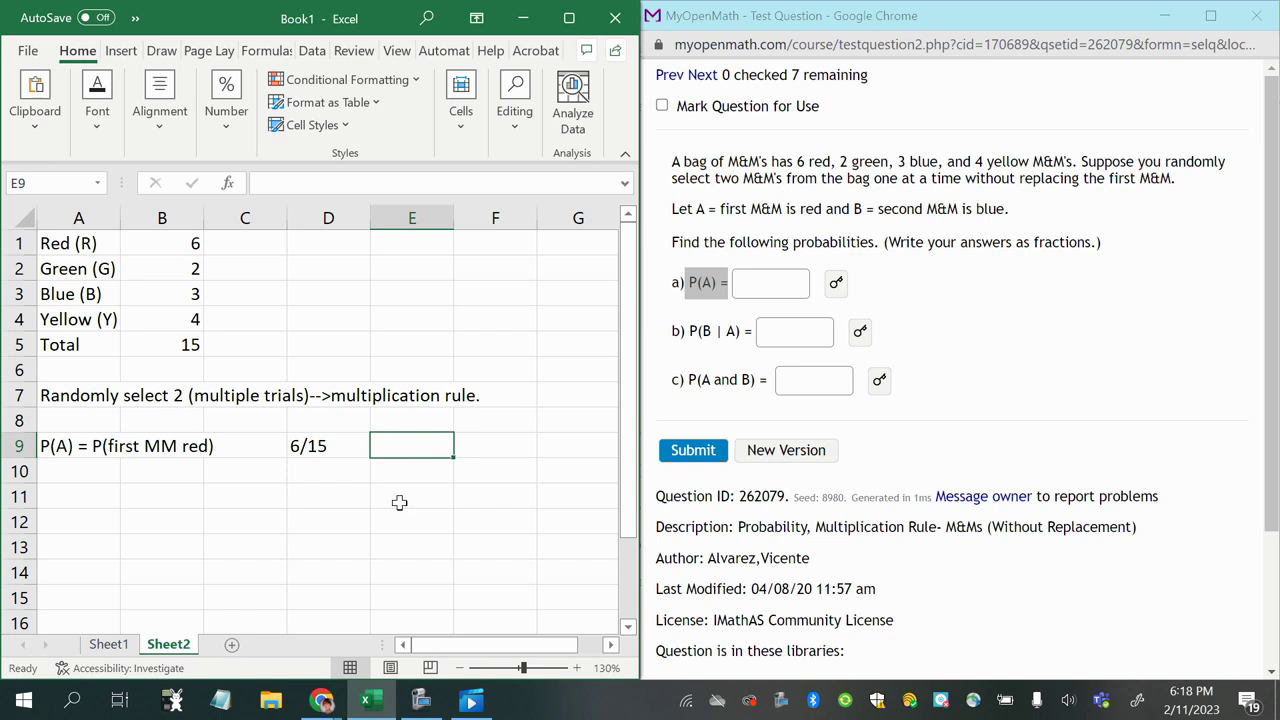
{"action": "type", "text": "2"}
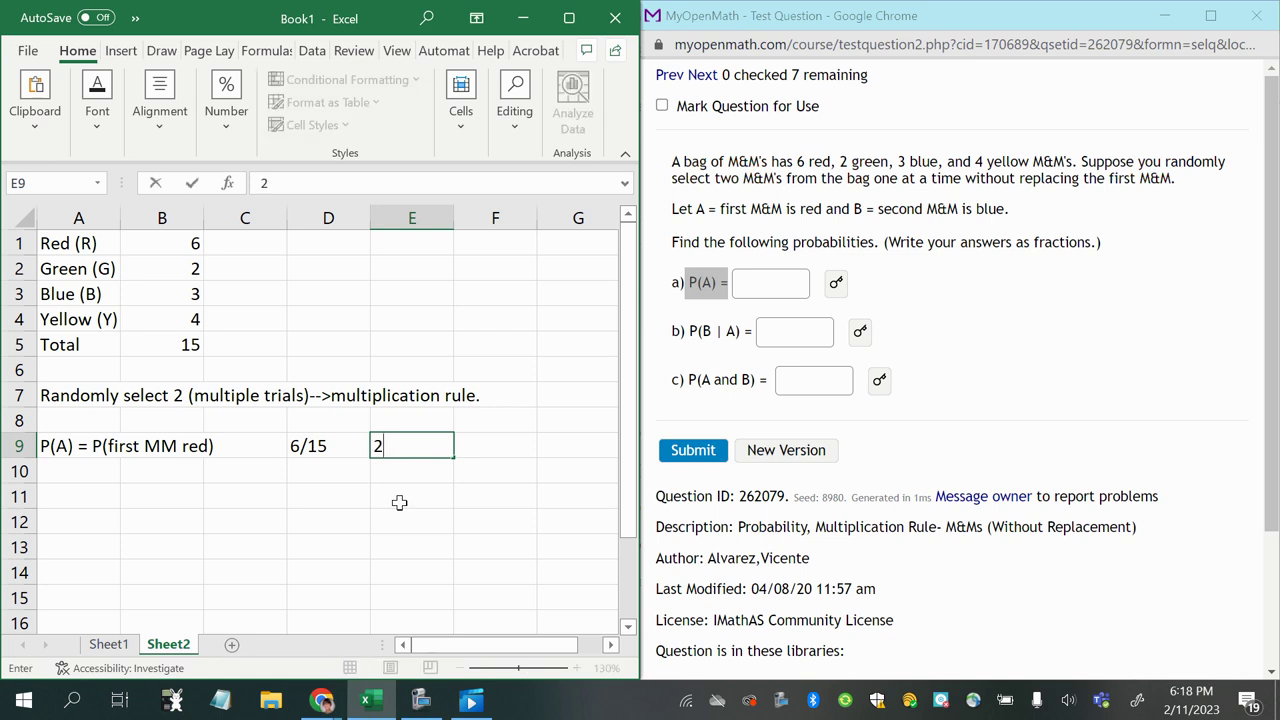
{"action": "key", "text": "BackSpace"}
{"action": "type", "text": "'2"}
{"action": "type", "text": "/"}
{"action": "type", "text": "5"}
{"action": "key", "text": "Return"}
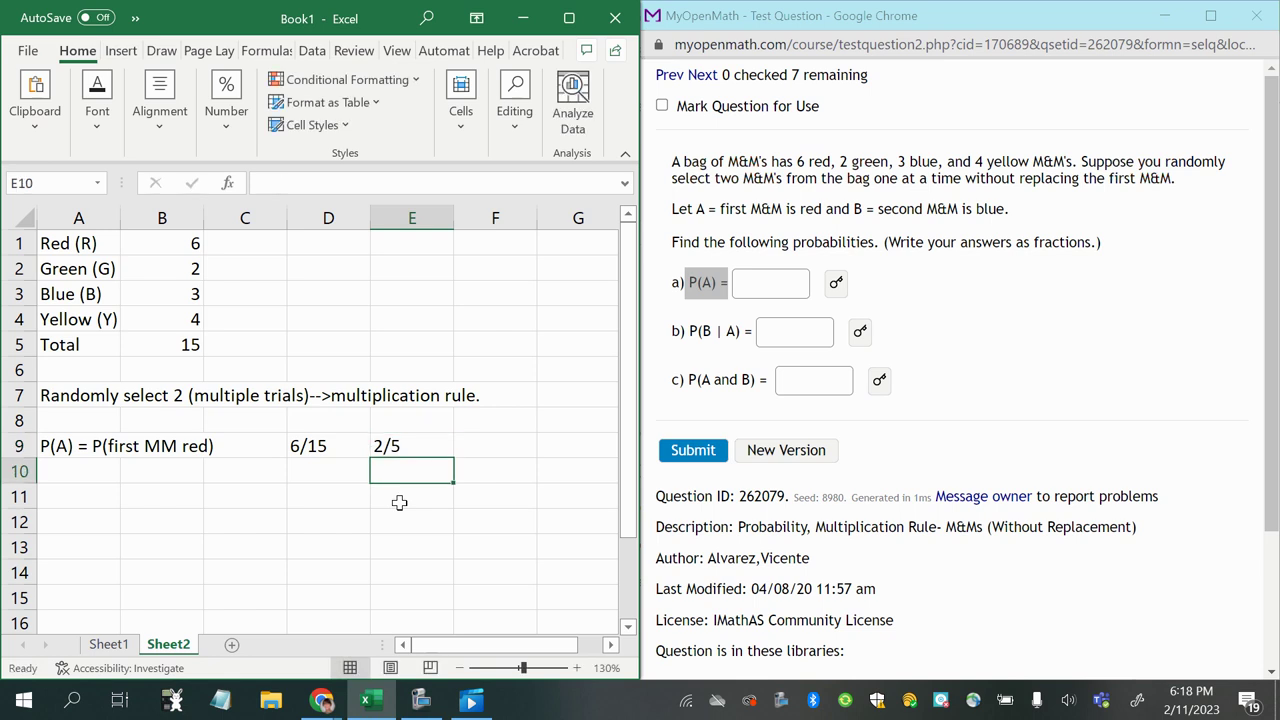
- Submit 2/5 as the P(A) answer in MyOpenMath
{"action": "left_click", "coordinate": [778, 284]}
{"action": "type", "text": "2/5"}
{"action": "key", "text": "Return"}
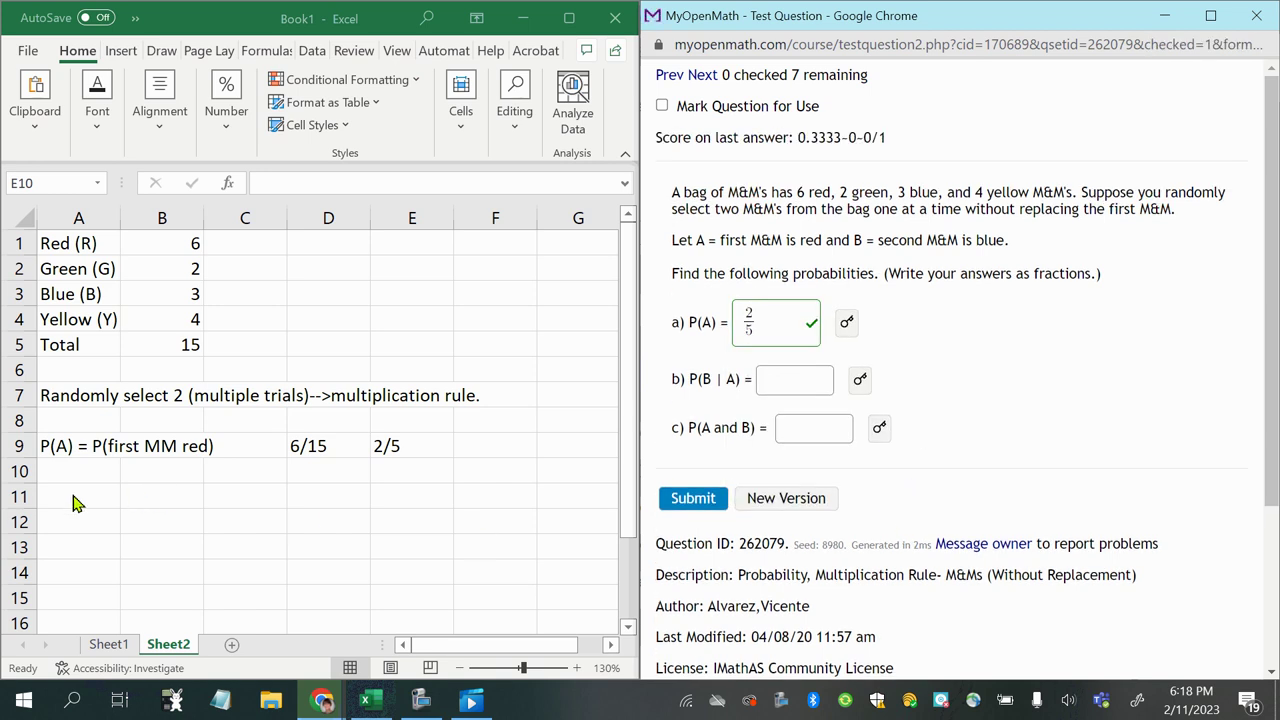
{"action": "key", "text": "alt+Tab"}
{"action": "left_click_drag", "start_coordinate": [690, 380], "coordinate": [726, 381]}
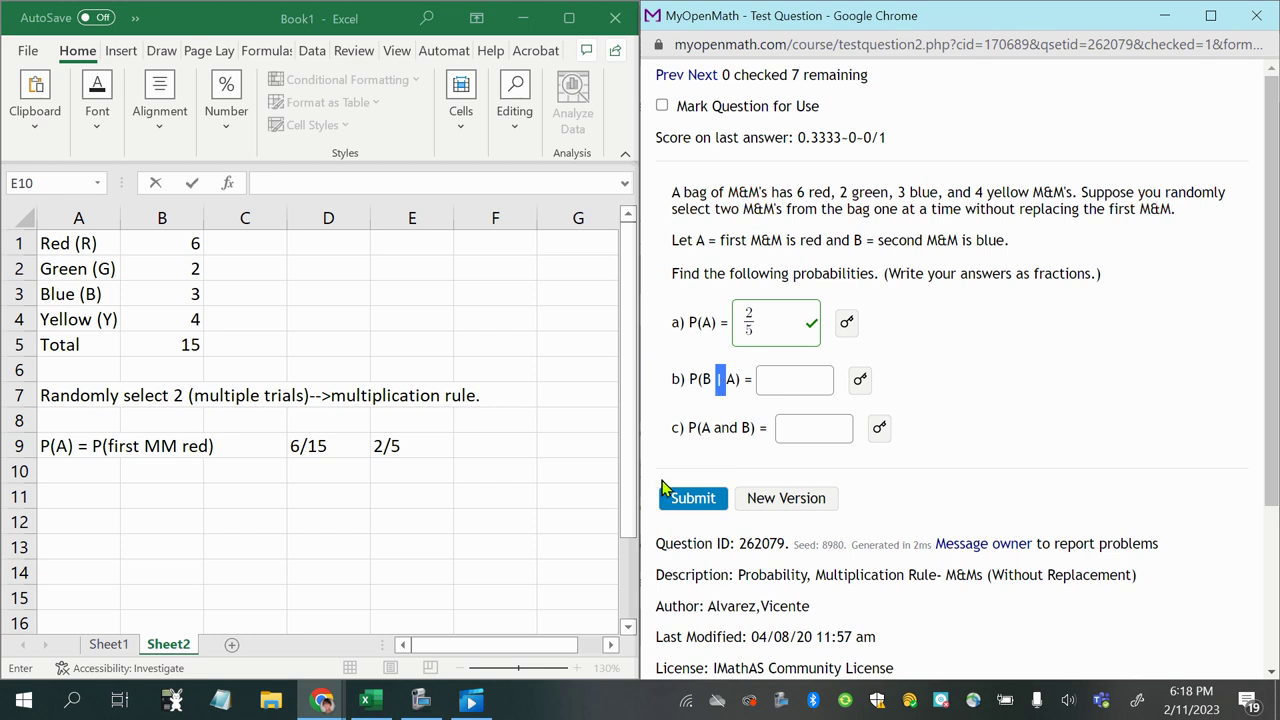
{"action": "left_click", "coordinate": [686, 382]}
{"action": "left_click_drag", "start_coordinate": [686, 380], "coordinate": [741, 379]}
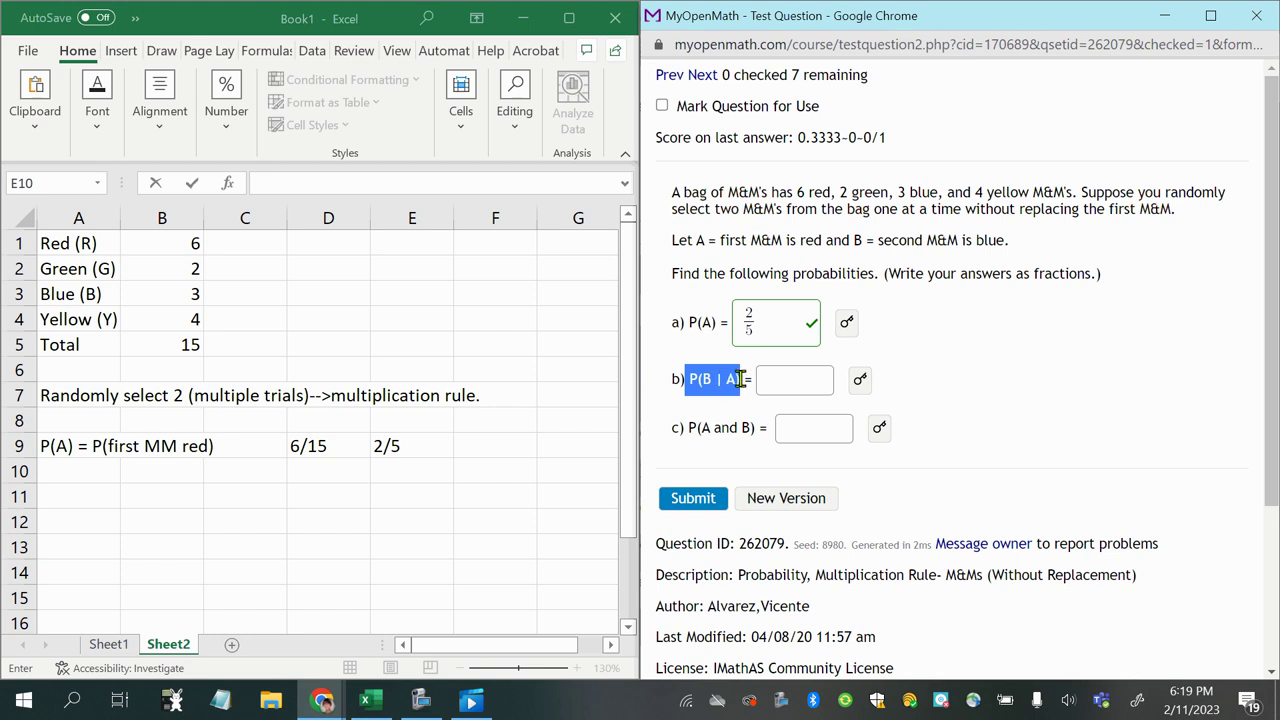
- Type 'P(second Blue after having taken out one red)' into cell A11
{"action": "left_click", "coordinate": [53, 489]}
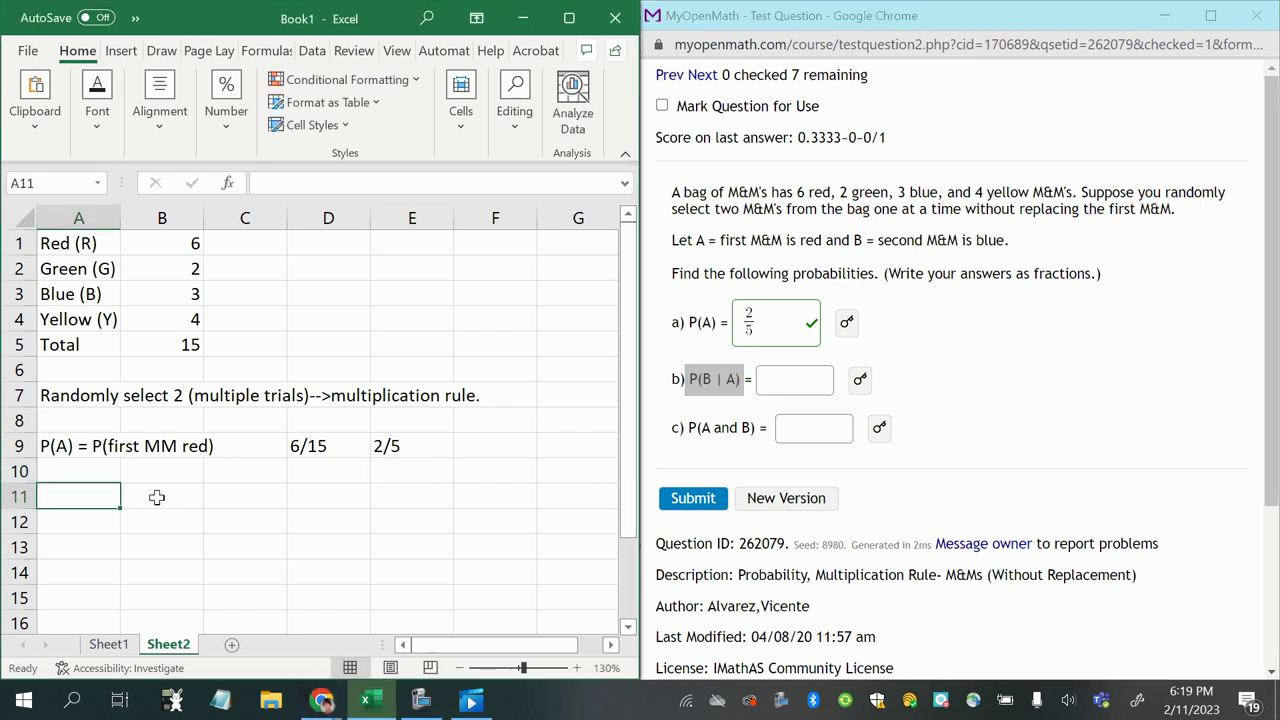
{"action": "type", "text": "P("}
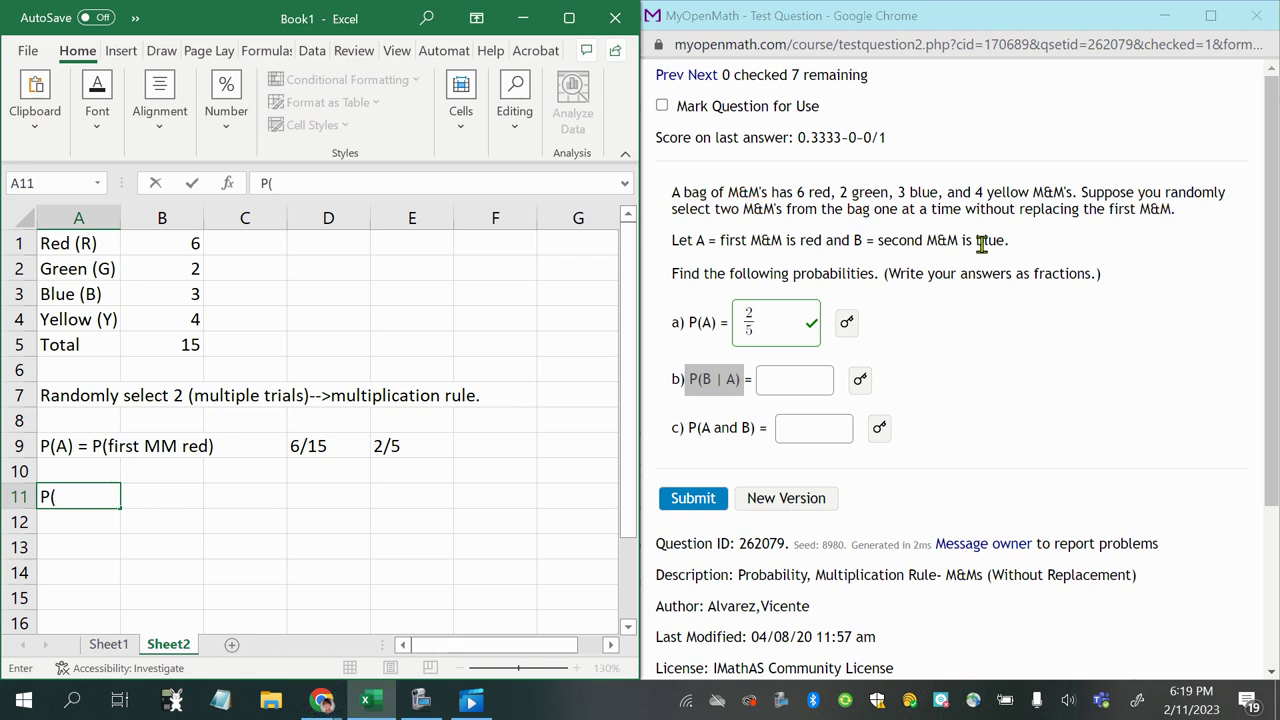
{"action": "type", "text": "second Blue"}
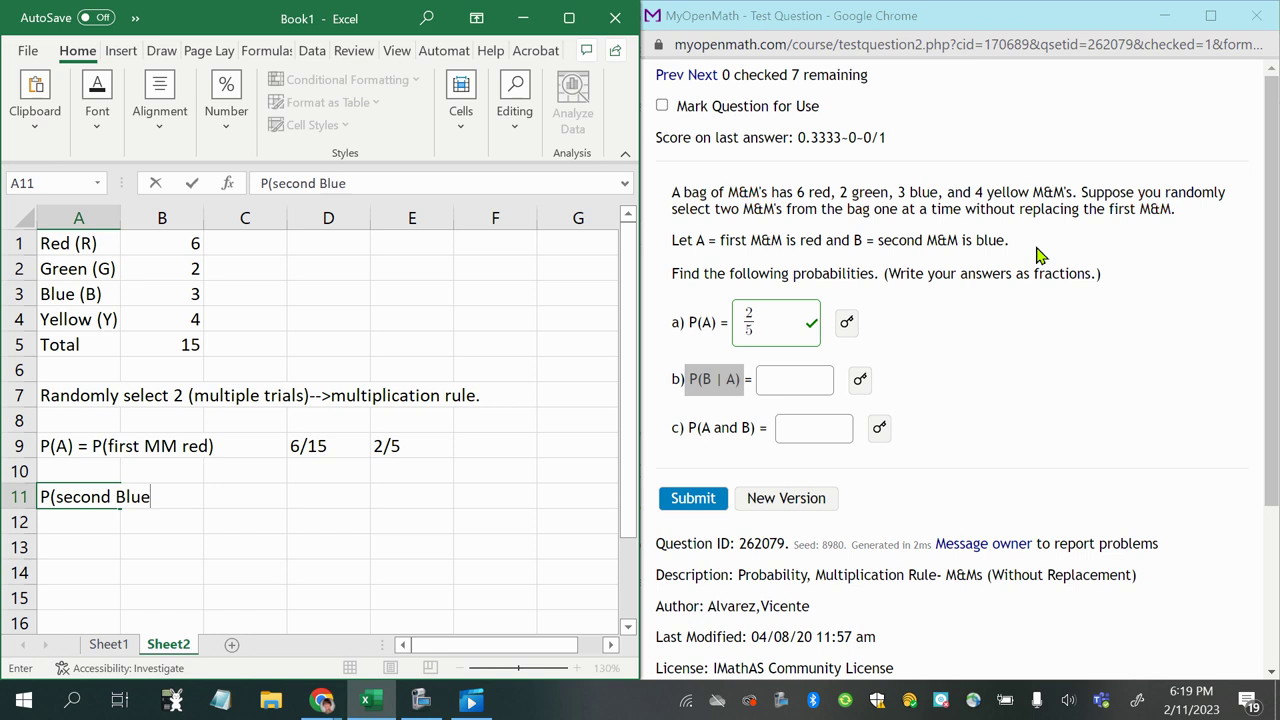
{"action": "type", "text": " after having ta"}
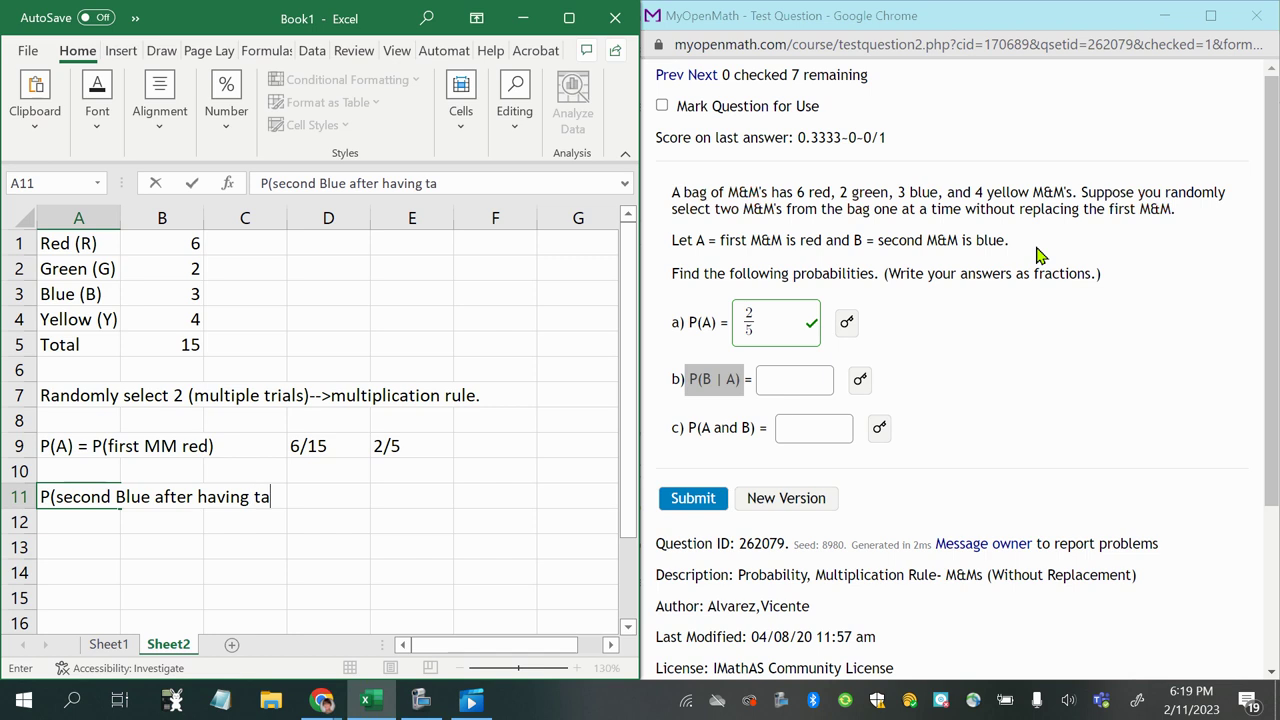
{"action": "type", "text": "ken out one red"}
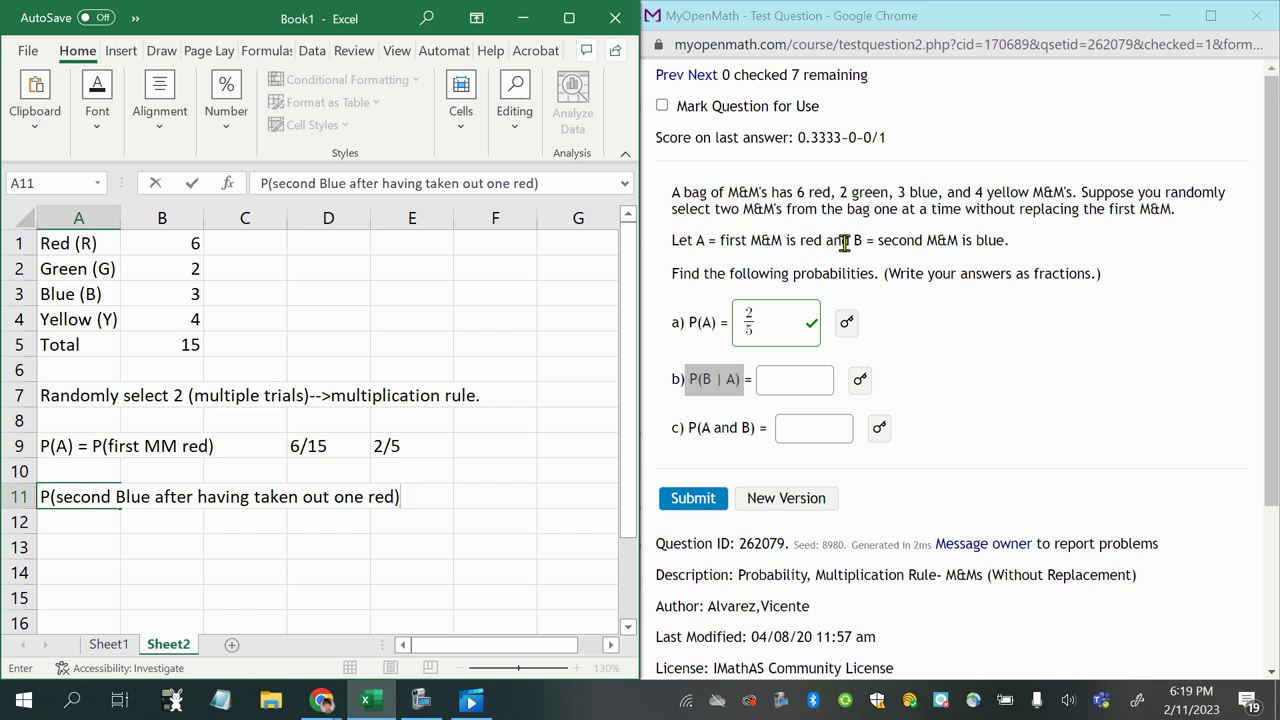
{"action": "key", "text": "Return"}
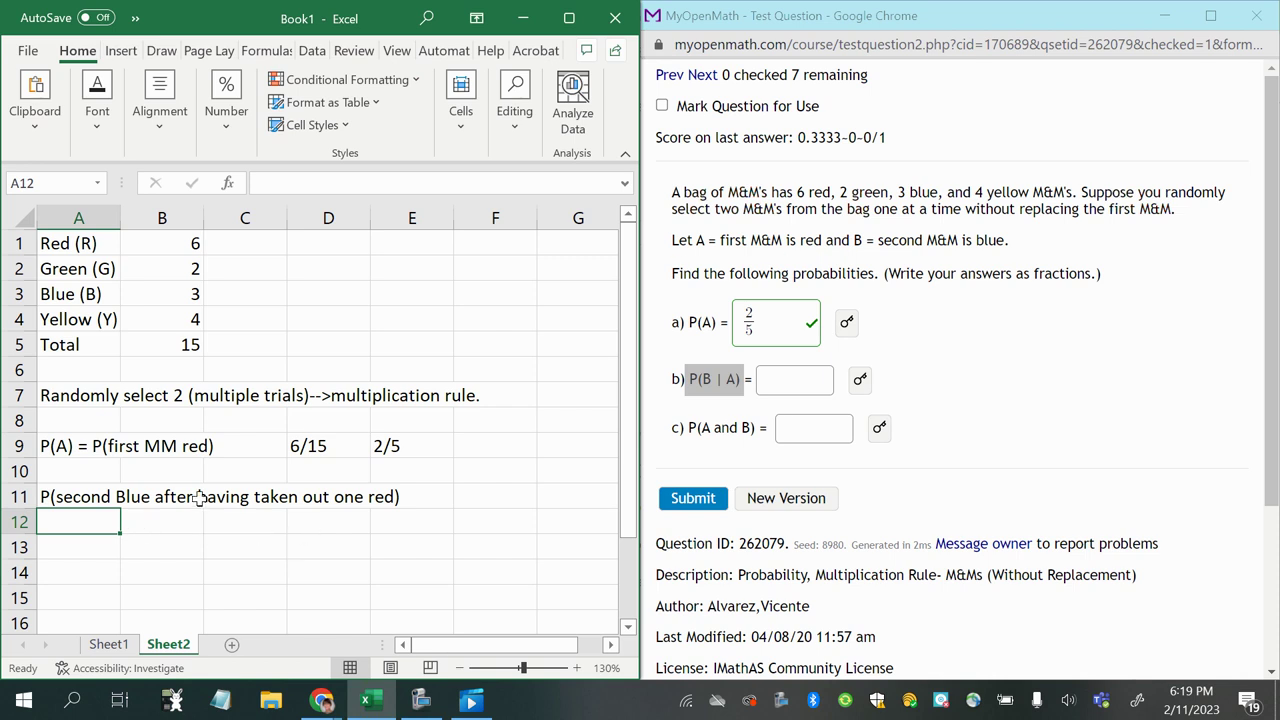
{"action": "left_click", "coordinate": [168, 518]}
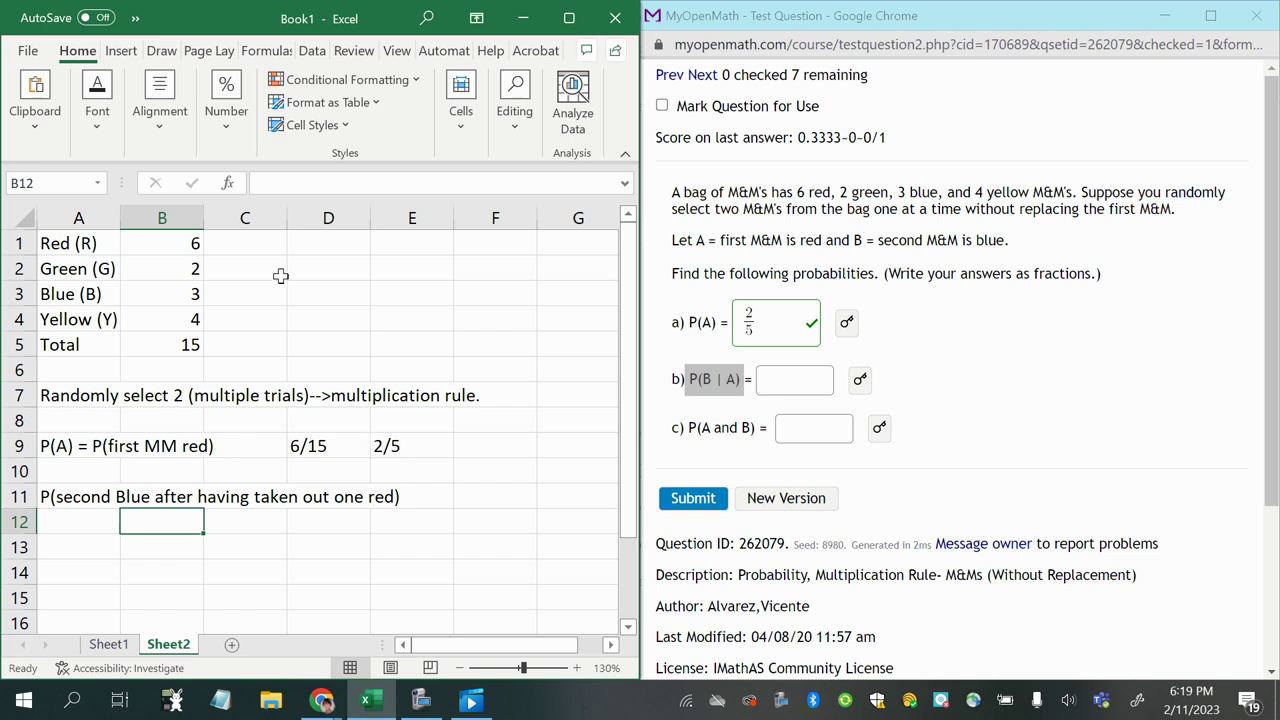
- List the remaining counts 5, 2, 3, 4 and total 14 in C1:C5
{"action": "left_click", "coordinate": [260, 245]}
{"action": "type", "text": "5"}
{"action": "key", "text": "Return"}
{"action": "type", "text": "2"}
{"action": "key", "text": "Return"}
{"action": "type", "text": "3"}
{"action": "key", "text": "Return"}
{"action": "type", "text": "4"}
{"action": "key", "text": "Return"}
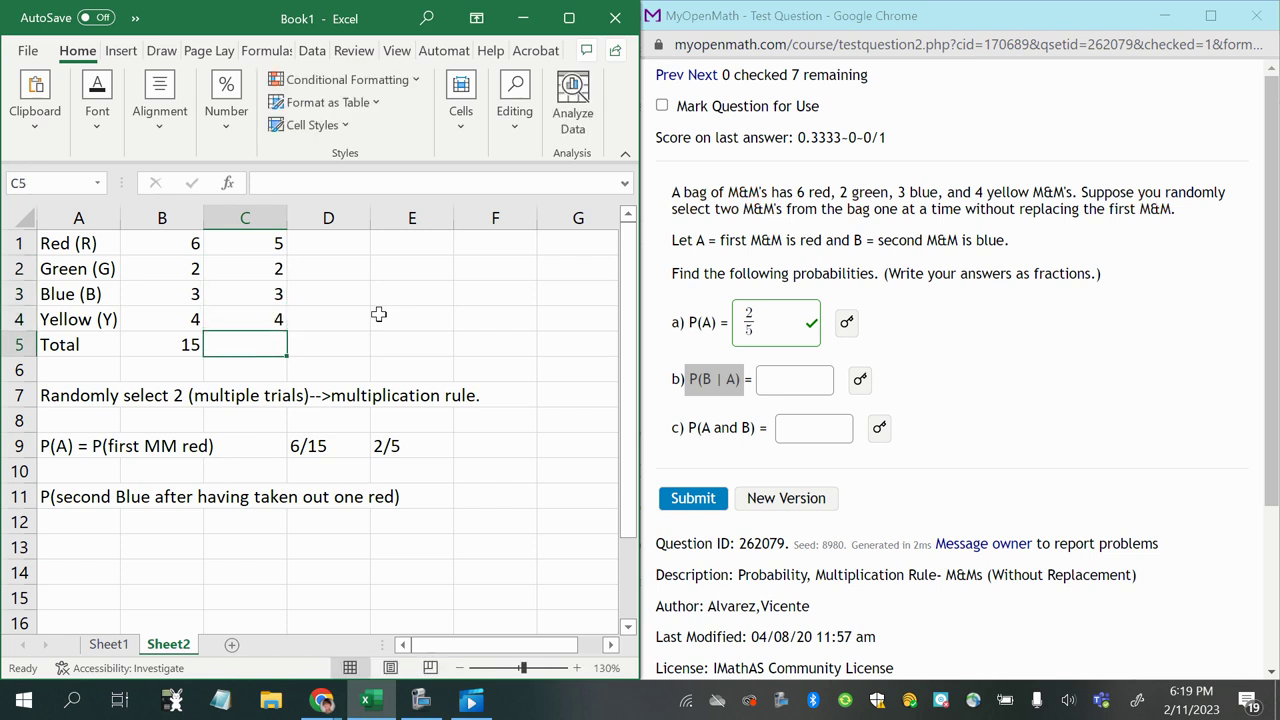
{"action": "type", "text": "14"}
{"action": "key", "text": "Return"}
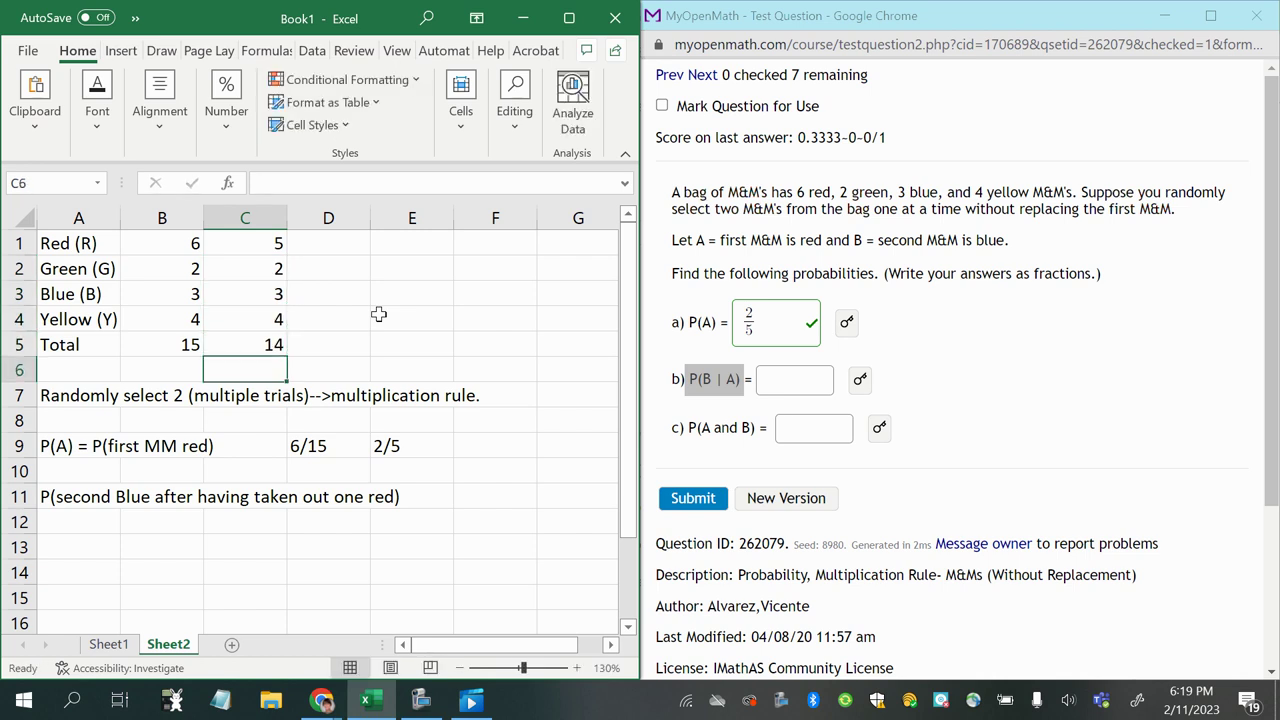
{"action": "key", "text": "Up"}
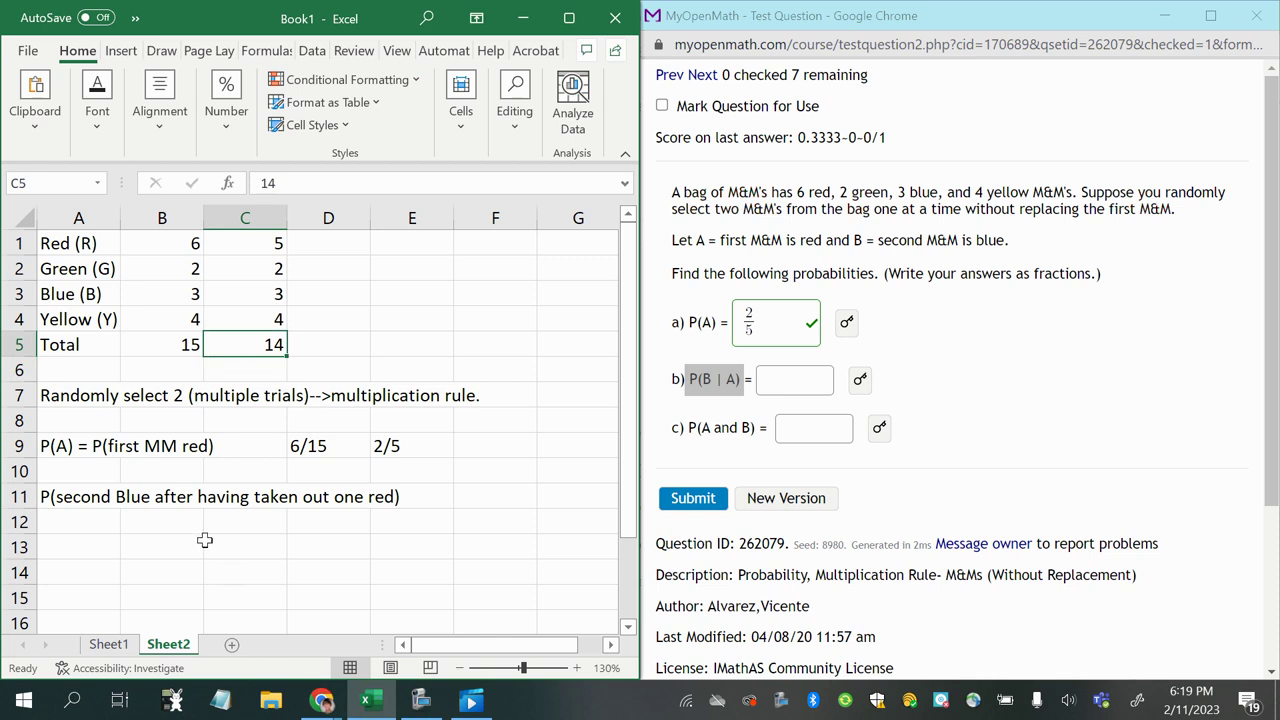
{"action": "left_click", "coordinate": [158, 522]}
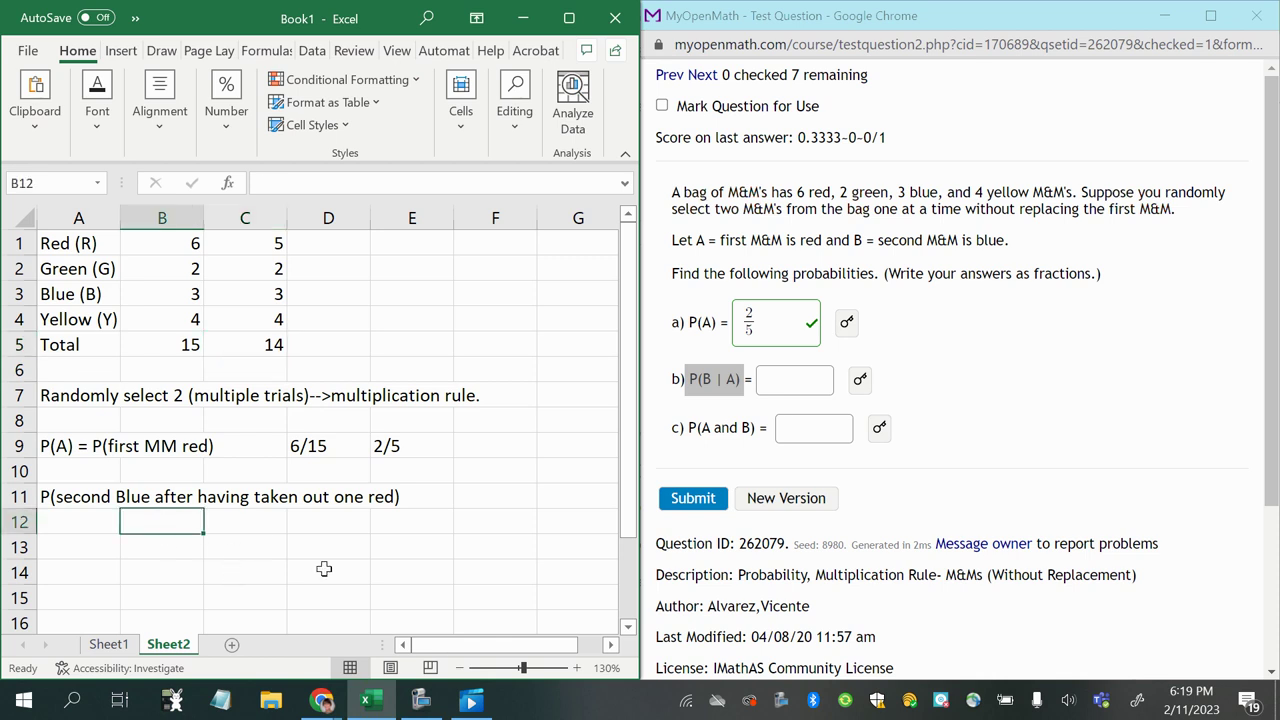
- Record 3/14 as text in cell F11 for P(B | A)
{"action": "left_click", "coordinate": [498, 496]}
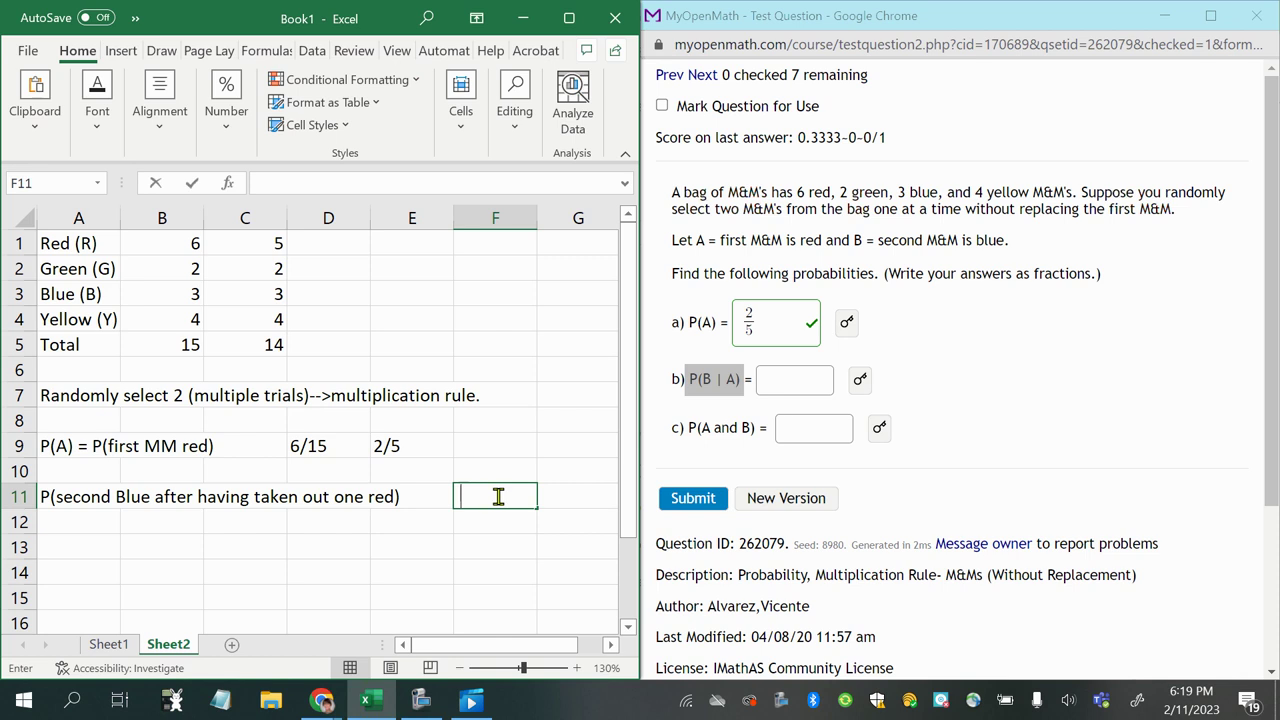
{"action": "type", "text": "'"}
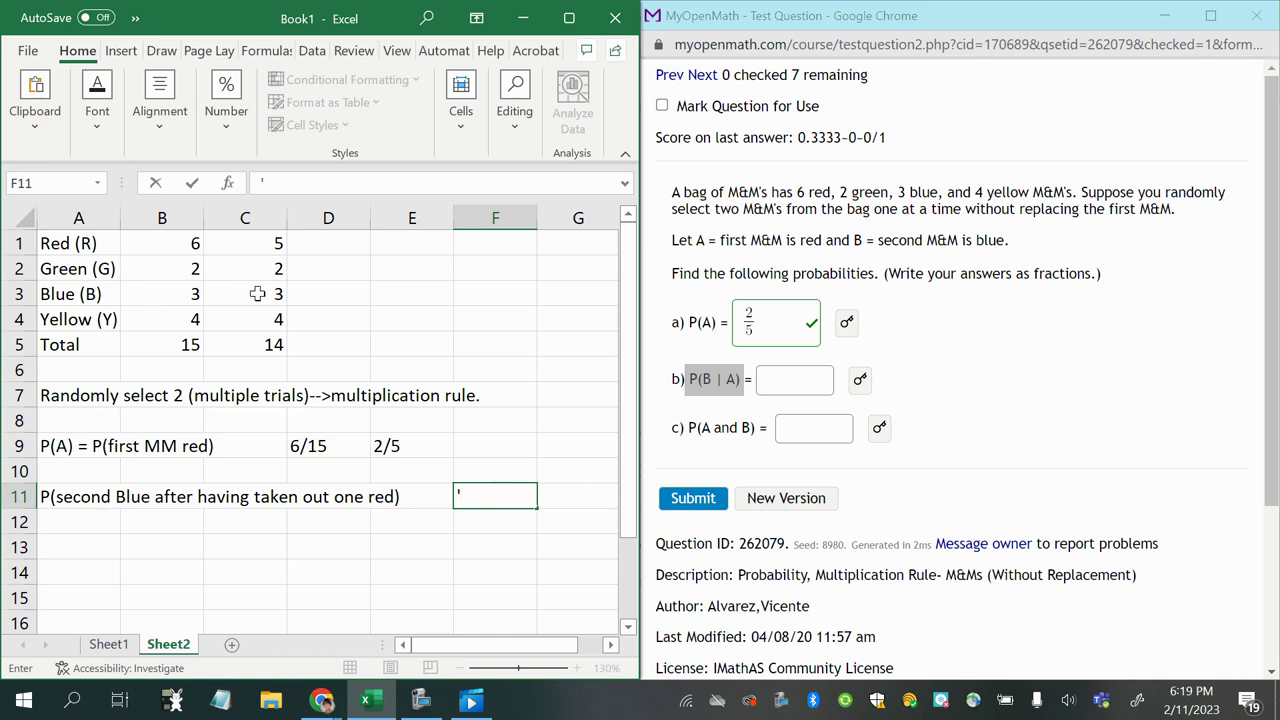
{"action": "type", "text": "3/14"}
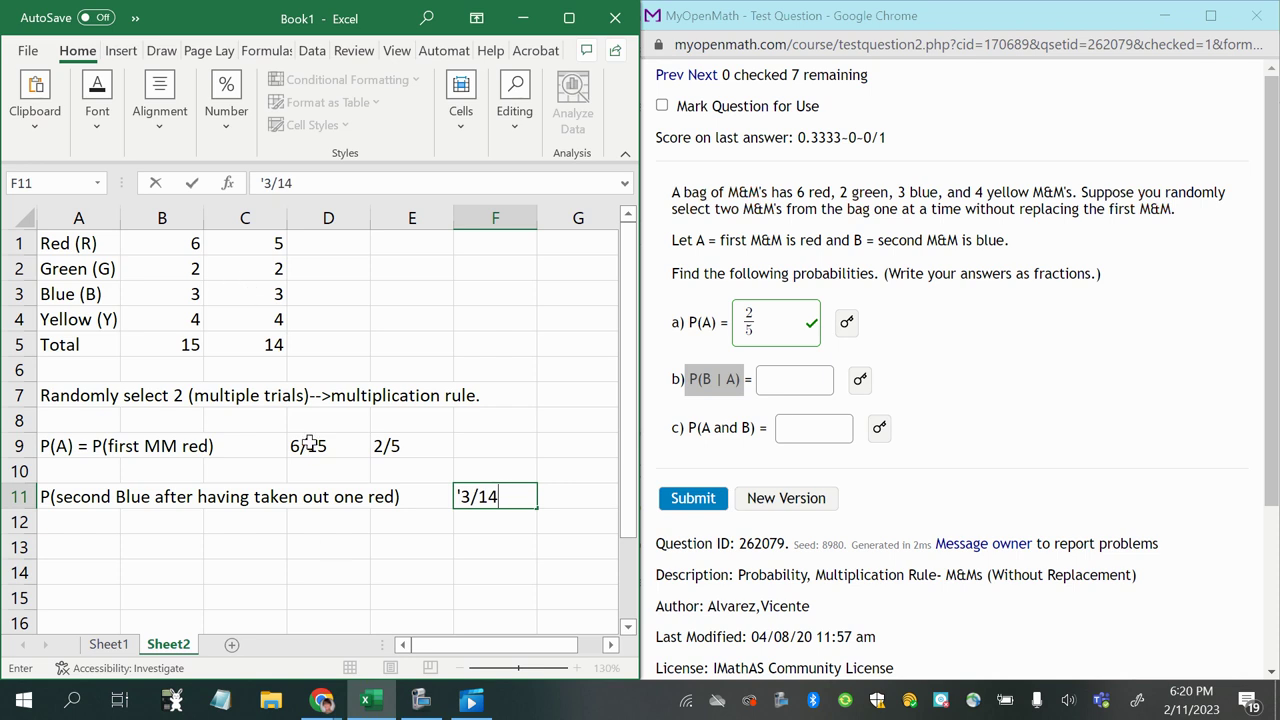
{"action": "left_click", "coordinate": [333, 543]}
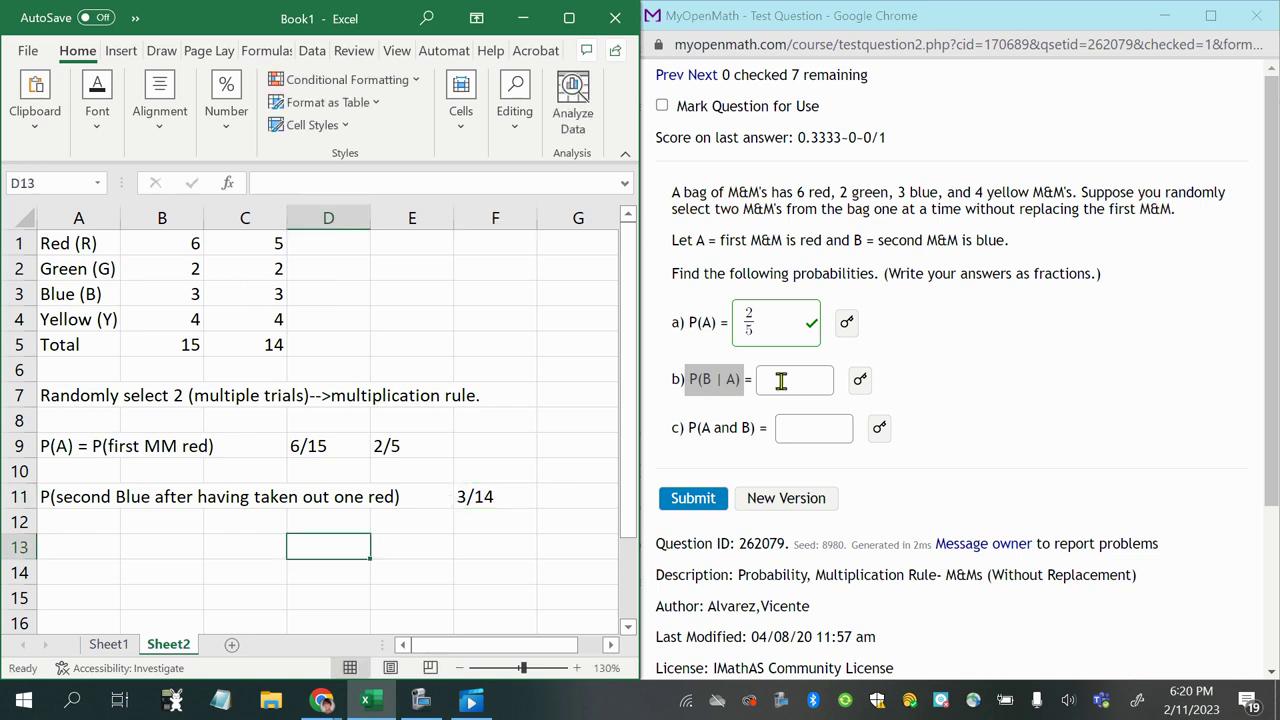
{"action": "left_click", "coordinate": [465, 497]}
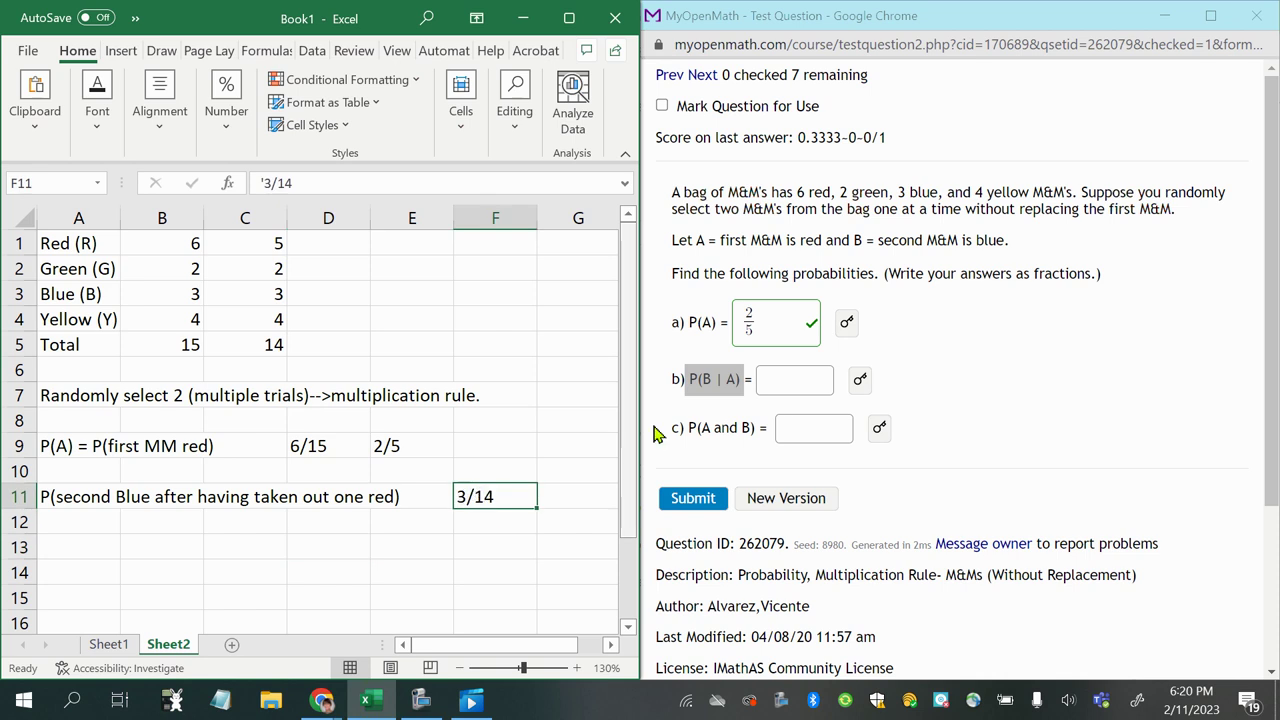
- Submit 3/14 for part b, then highlight 'P(A and B)' in part c's label
{"action": "left_click", "coordinate": [770, 377]}
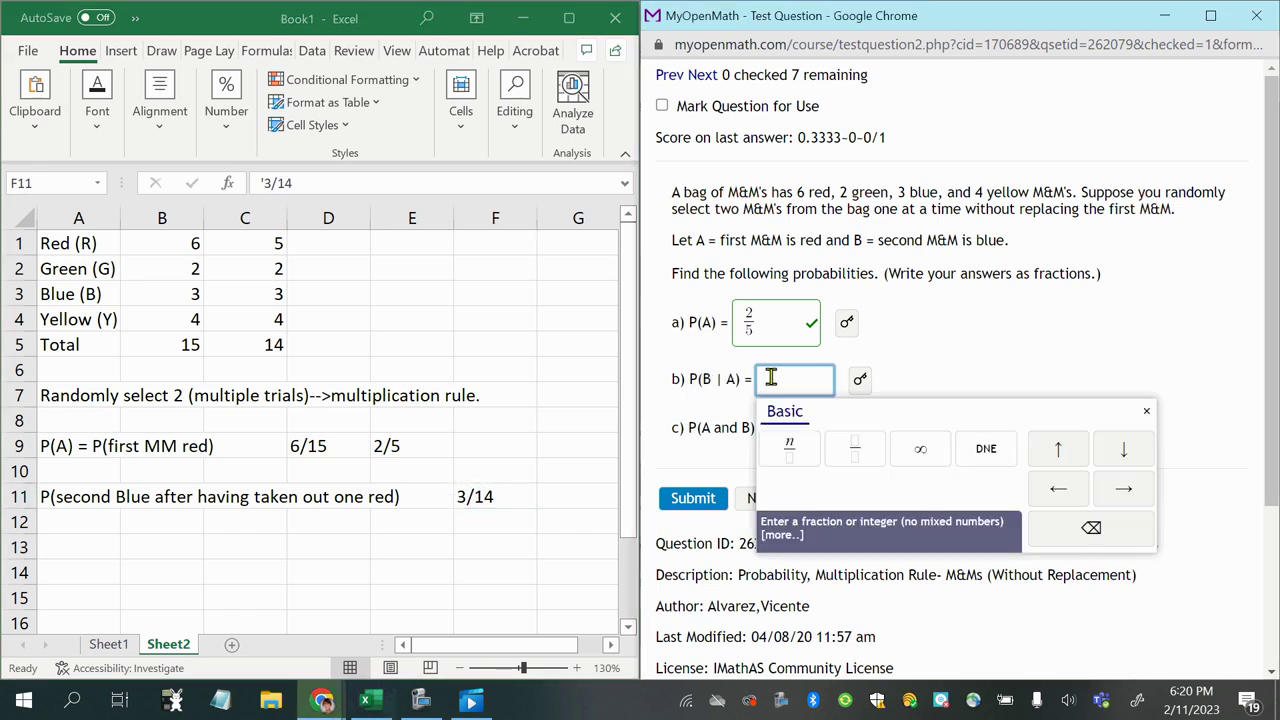
{"action": "type", "text": "3/"}
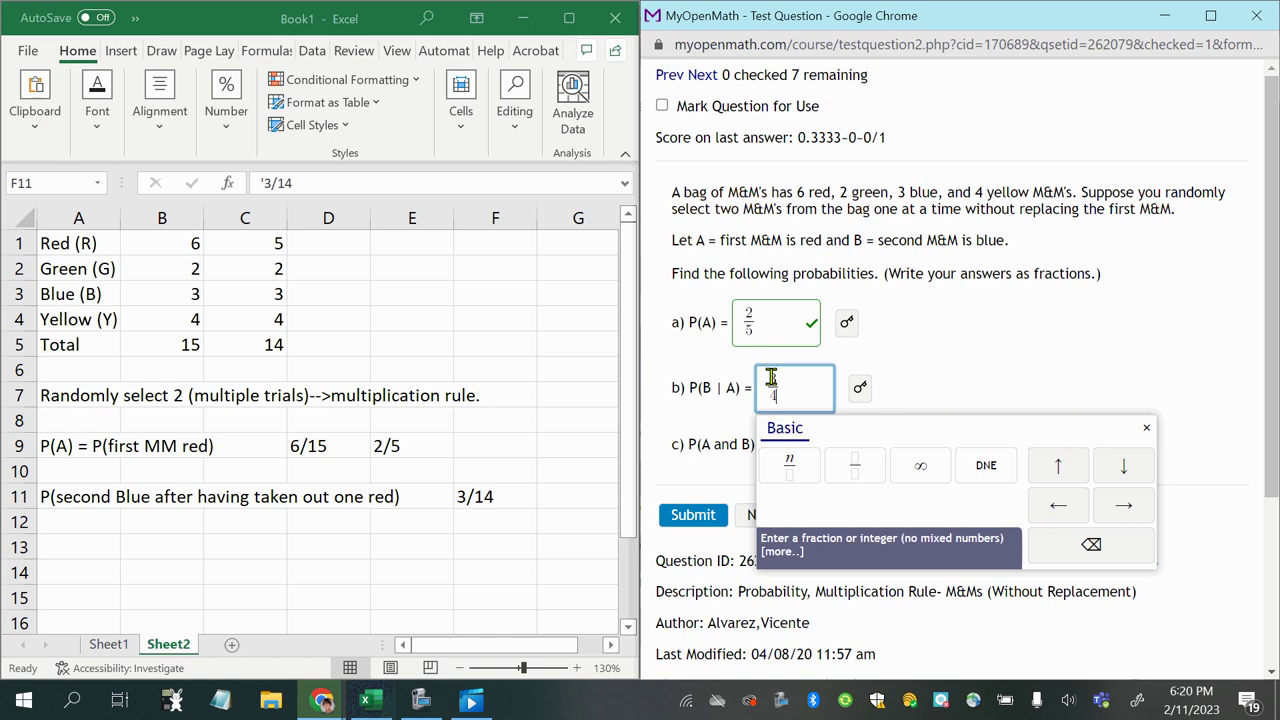
{"action": "type", "text": "14"}
{"action": "key", "text": "Return"}
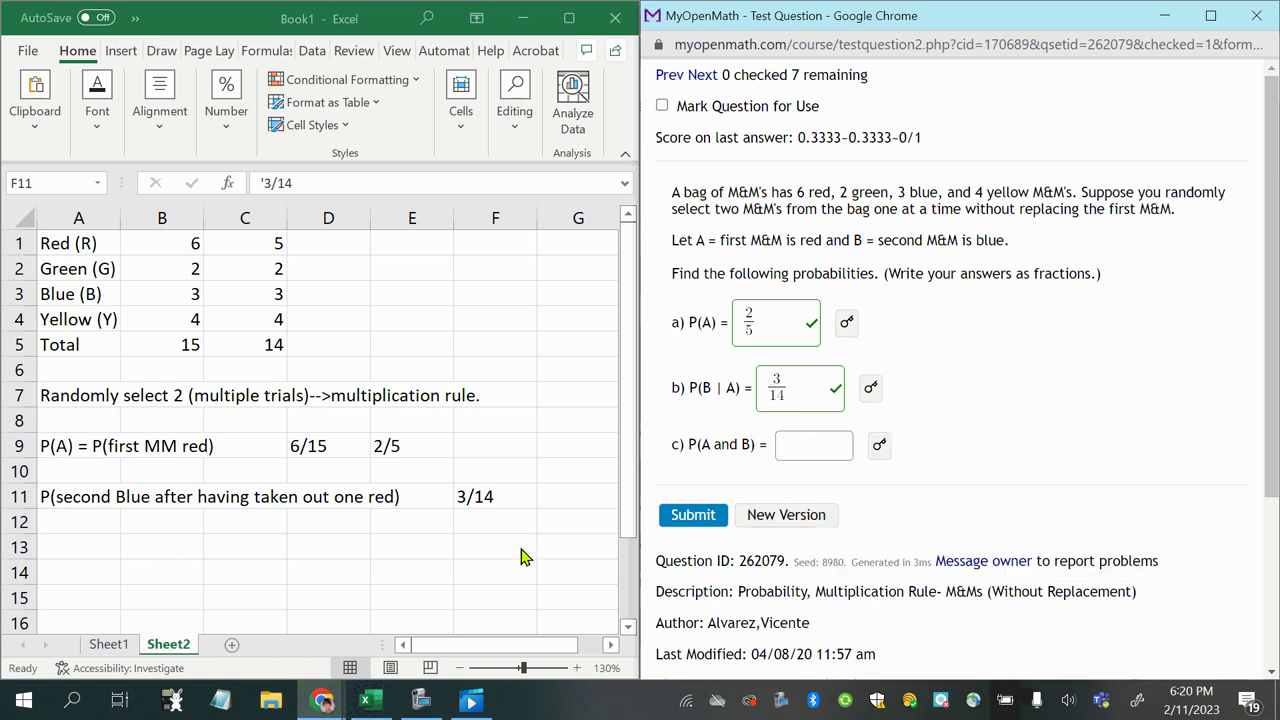
{"action": "left_click_drag", "start_coordinate": [688, 446], "coordinate": [729, 447]}
{"action": "left_click", "coordinate": [716, 446]}
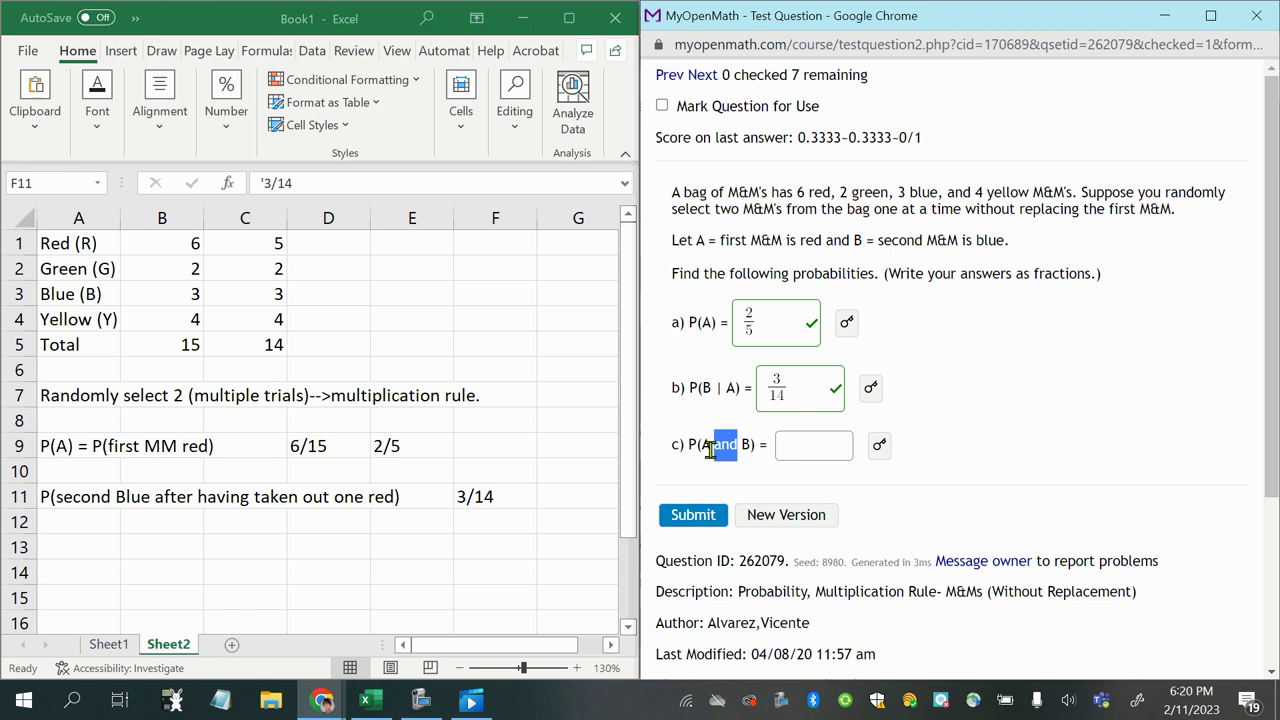
{"action": "left_click", "coordinate": [703, 445]}
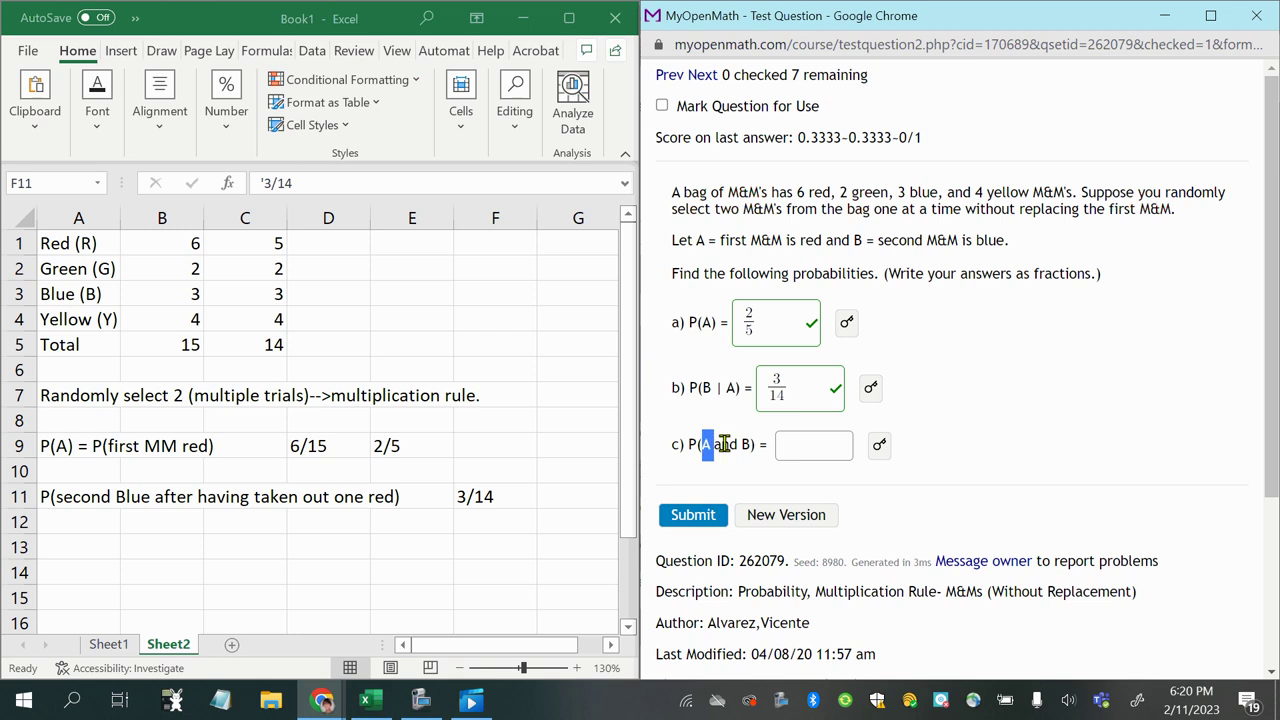
{"action": "left_click_drag", "start_coordinate": [739, 444], "coordinate": [748, 444]}
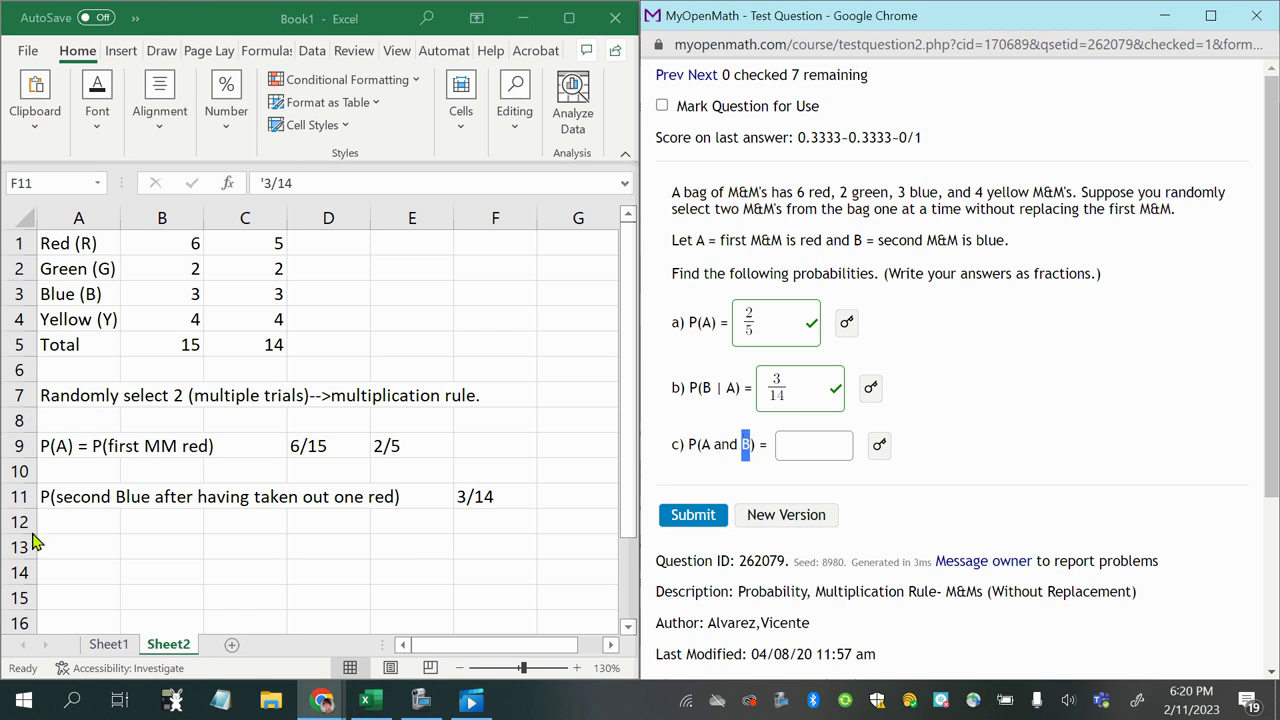
{"action": "left_click", "coordinate": [70, 548]}
- Complete and commit the label 'P(red and then blue)' in cell A13
{"action": "type", "text": "P("}
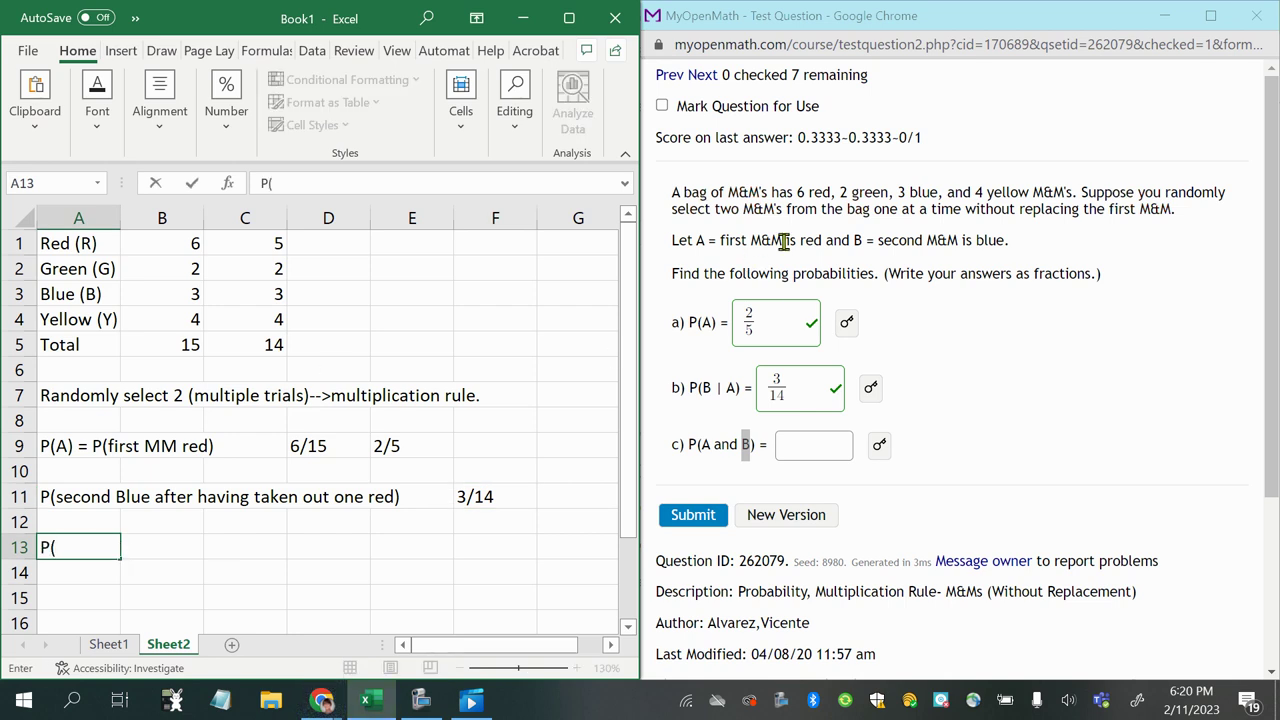
{"action": "type", "text": "red and then "}
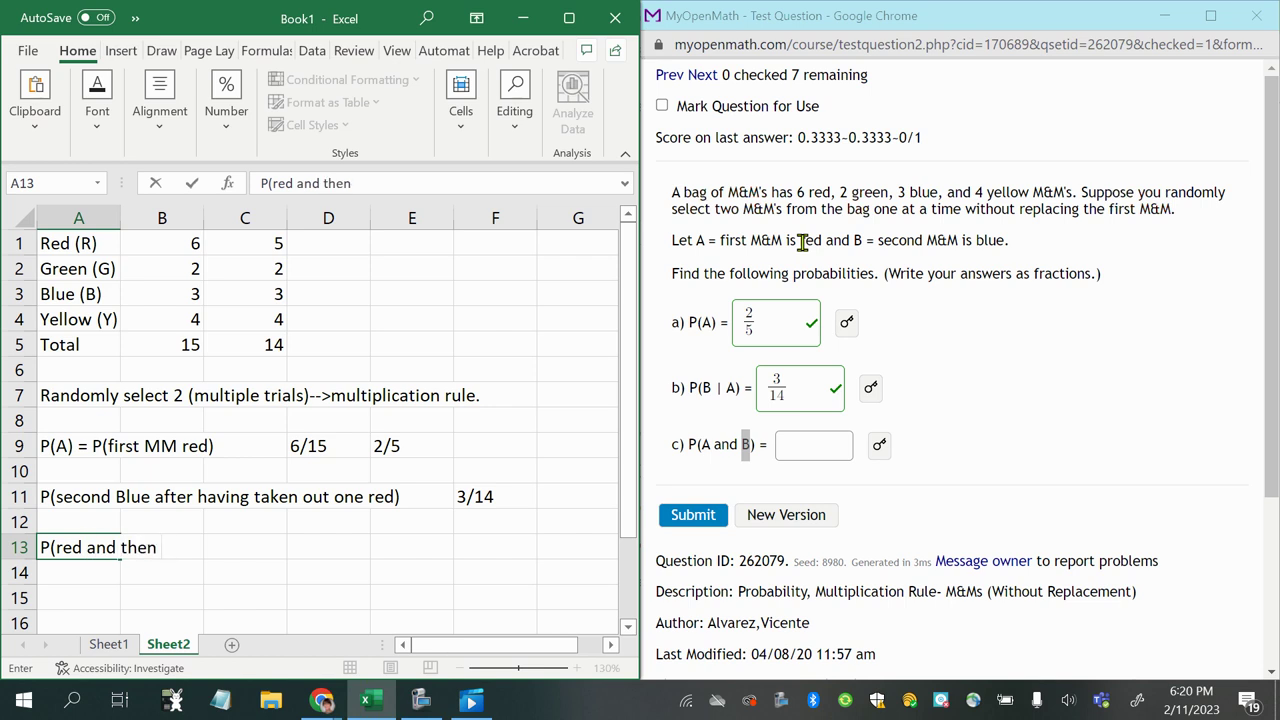
{"action": "type", "text": "blue)"}
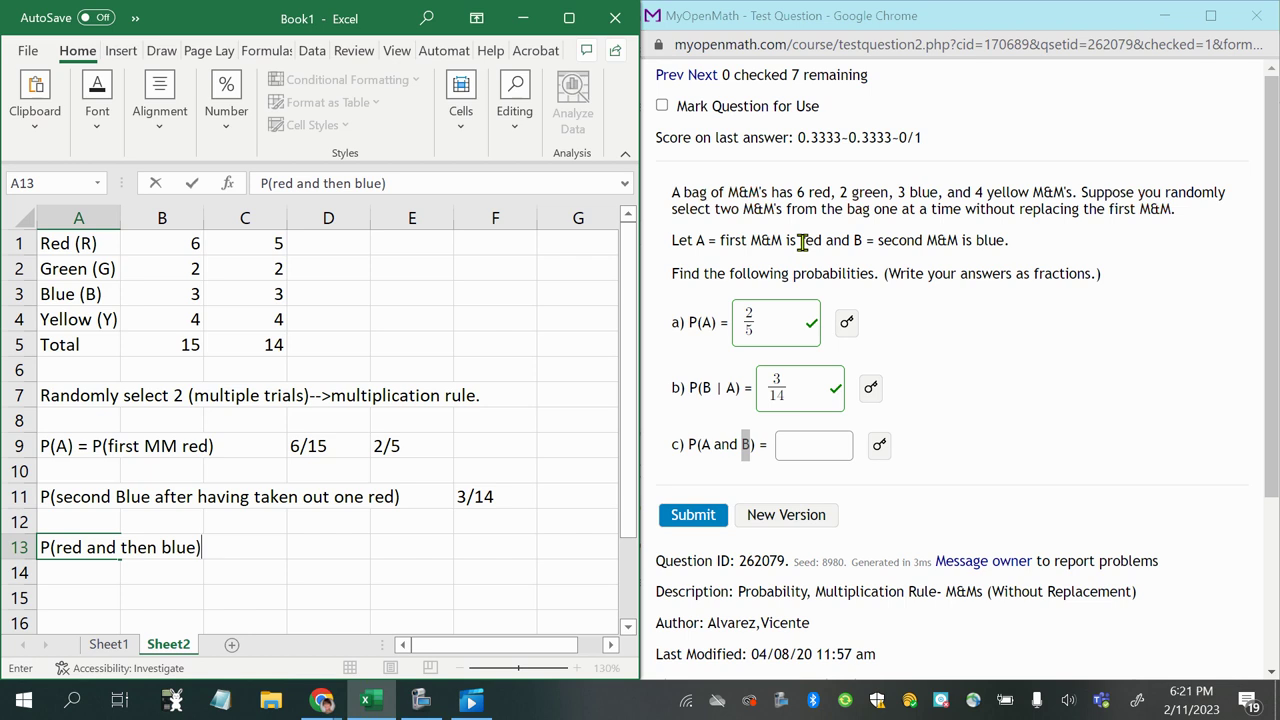
{"action": "left_click", "coordinate": [255, 579]}
{"action": "left_click", "coordinate": [263, 545]}
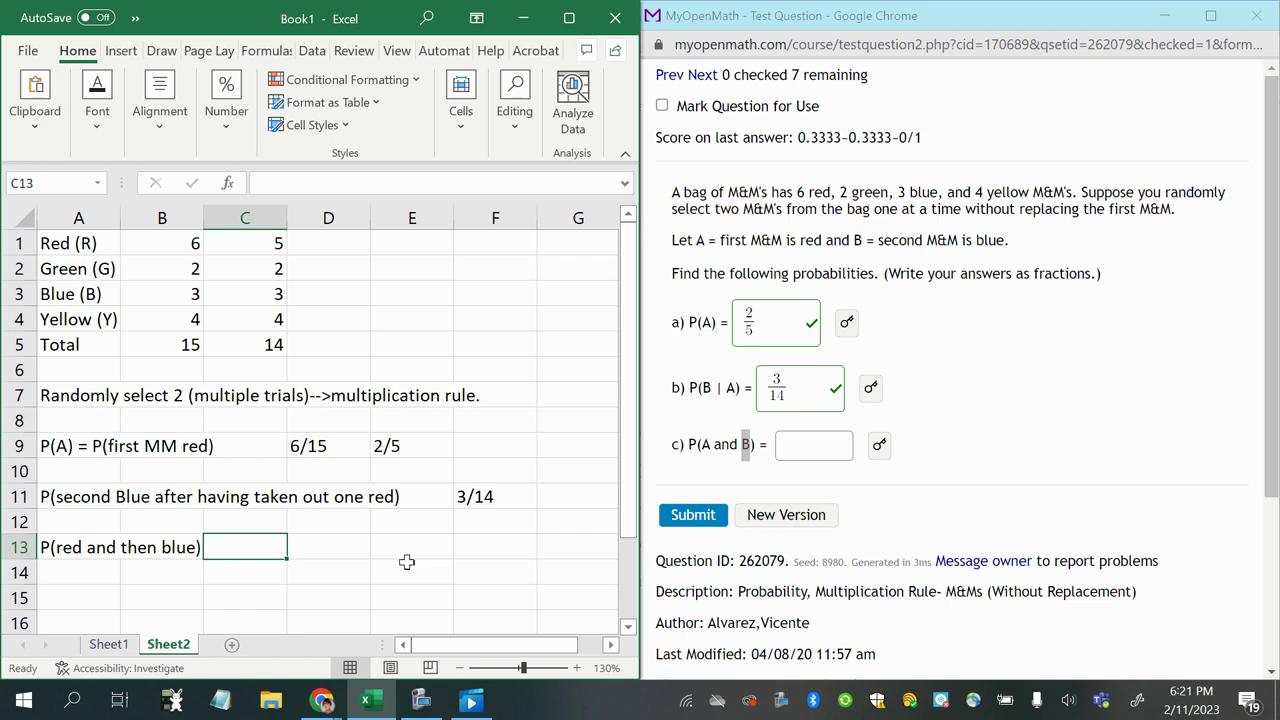
- Enter the heading P(Red) in C13 with the text fraction 6/15 beneath it
{"action": "type", "text": "P(A"}
{"action": "key", "text": "BackSpace"}
{"action": "type", "text": "Red"}
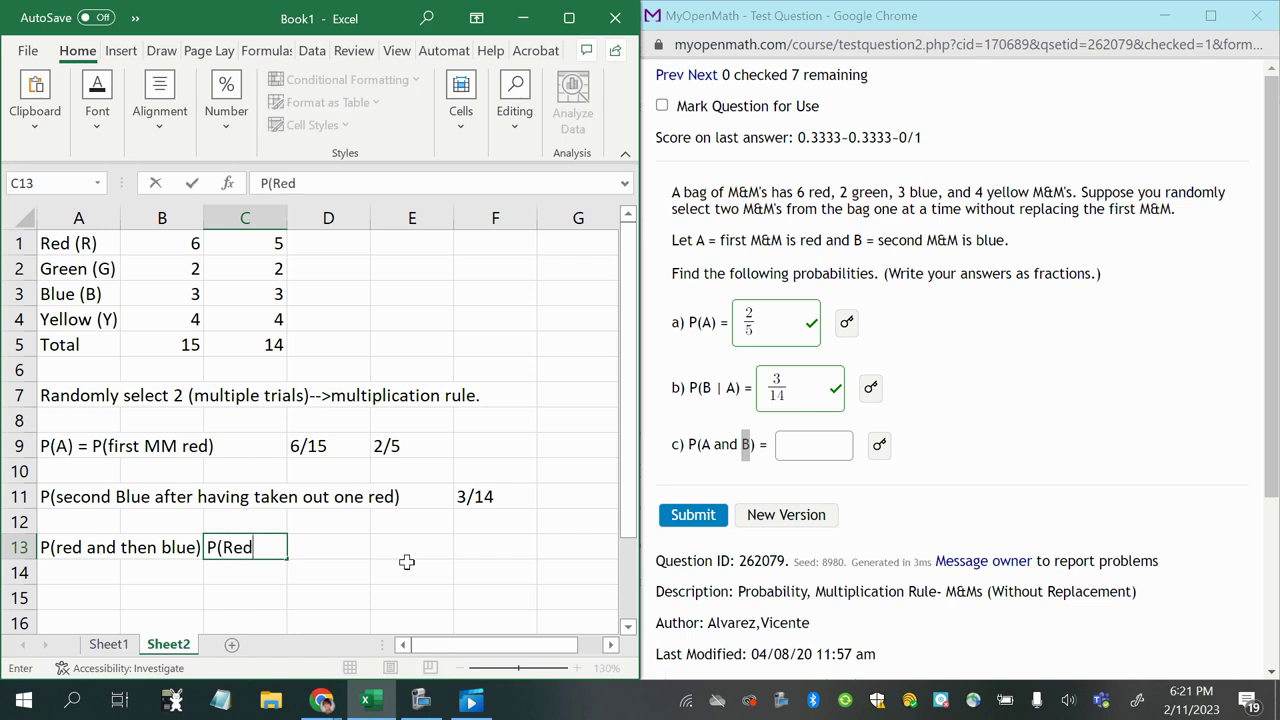
{"action": "type", "text": "t)"}
{"action": "key", "text": "Return"}
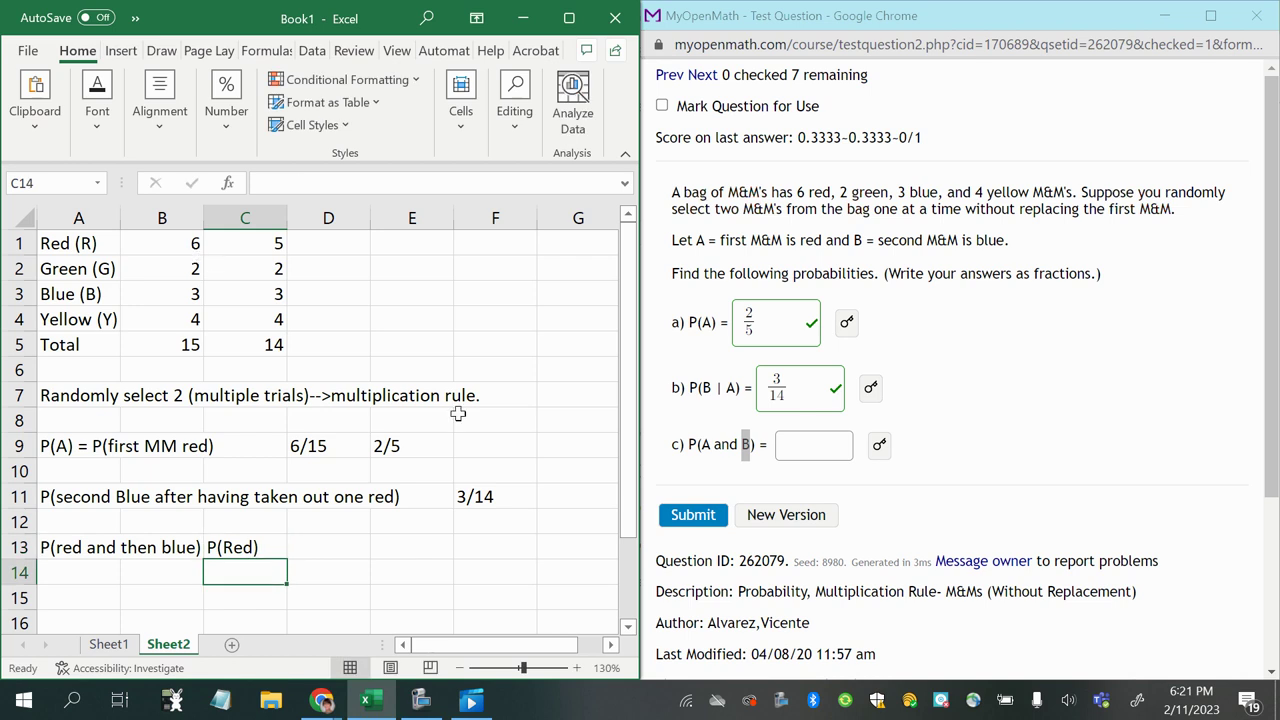
{"action": "type", "text": "'"}
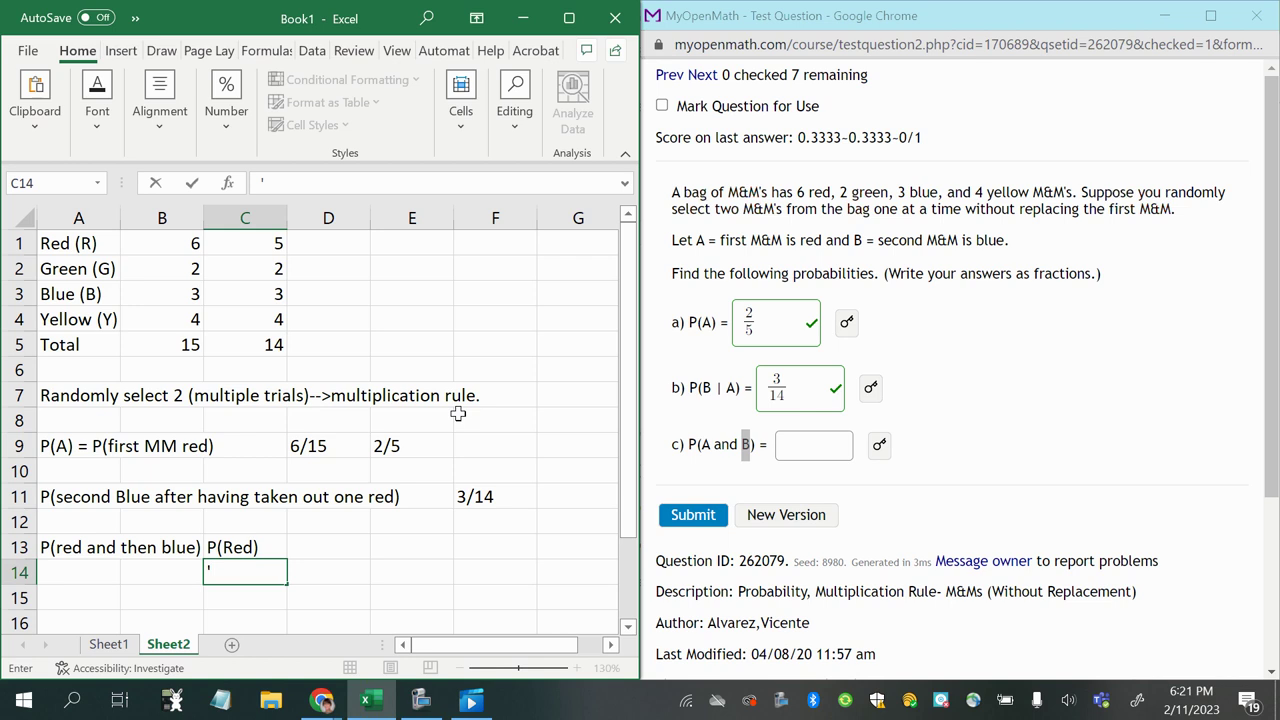
{"action": "type", "text": "6/15"}
{"action": "key", "text": "Tab"}
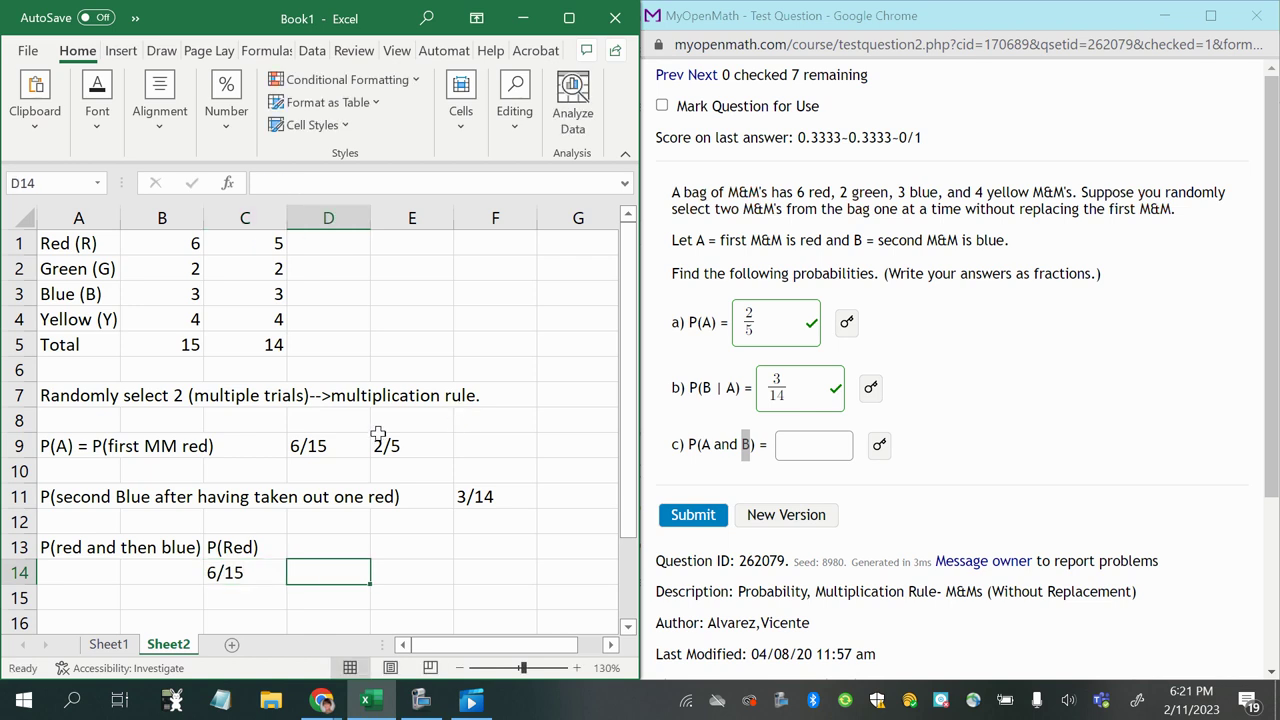
- Add the heading P(Blue|Red) in D13 with 3/14 as text in D14, replacing the auto-date
{"action": "left_click", "coordinate": [310, 549]}
{"action": "type", "text": "P"}
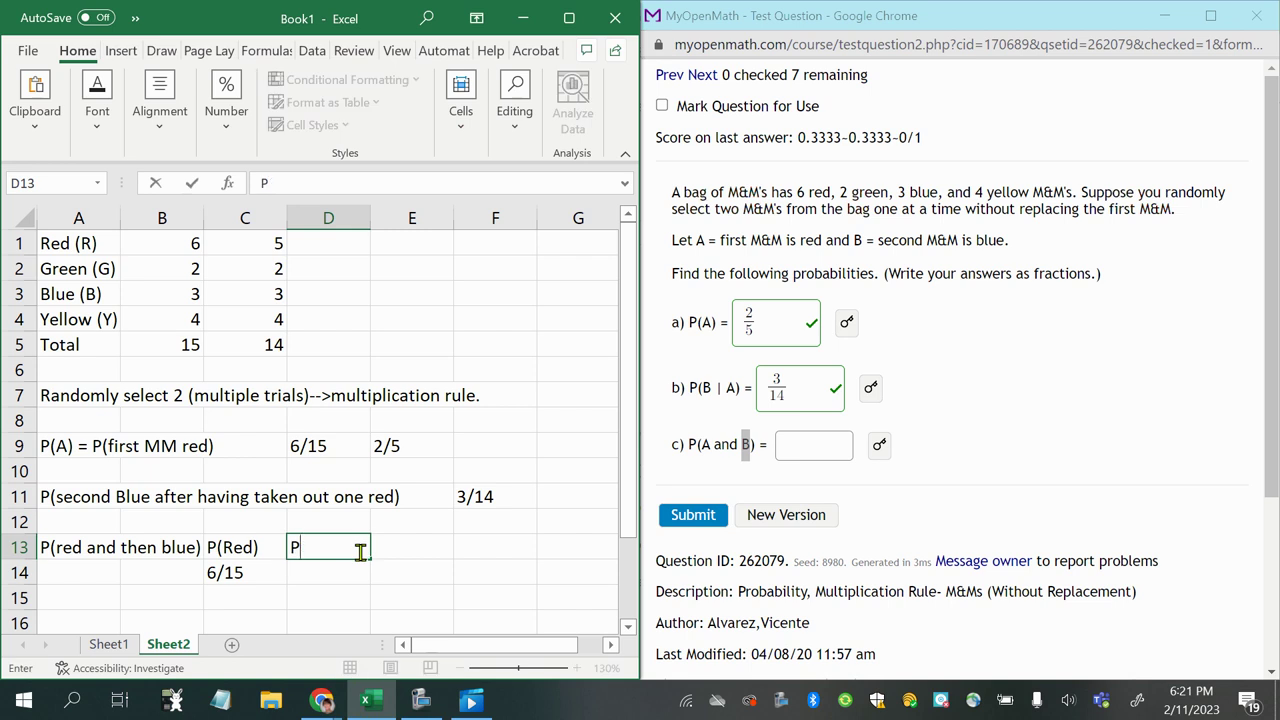
{"action": "type", "text": "(Blue|Red)"}
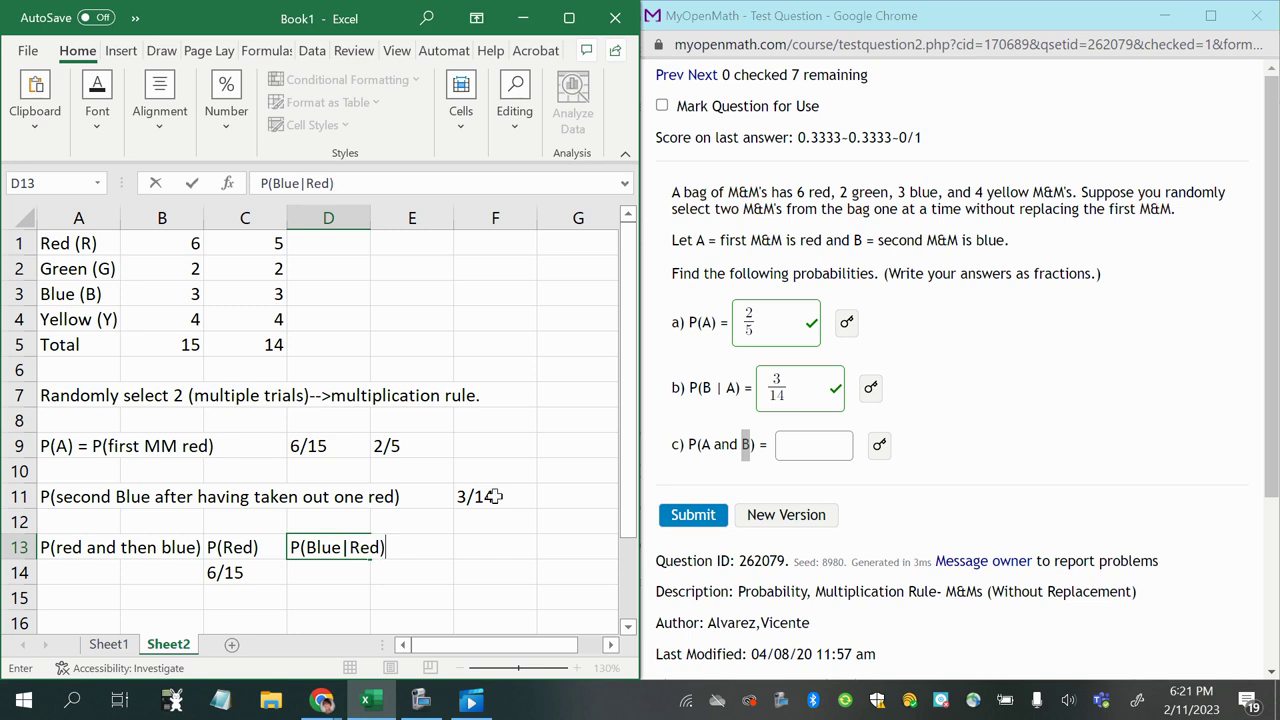
{"action": "key", "text": "Return"}
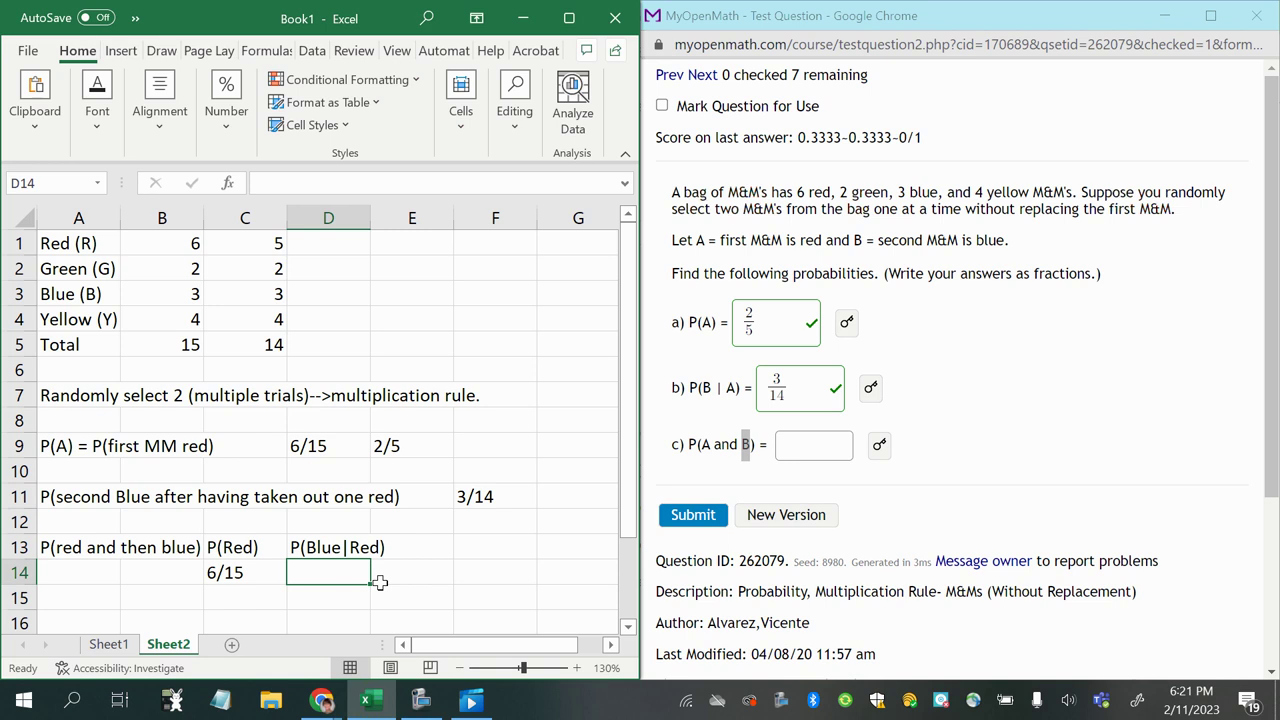
{"action": "type", "text": "3/14"}
{"action": "key", "text": "Return"}
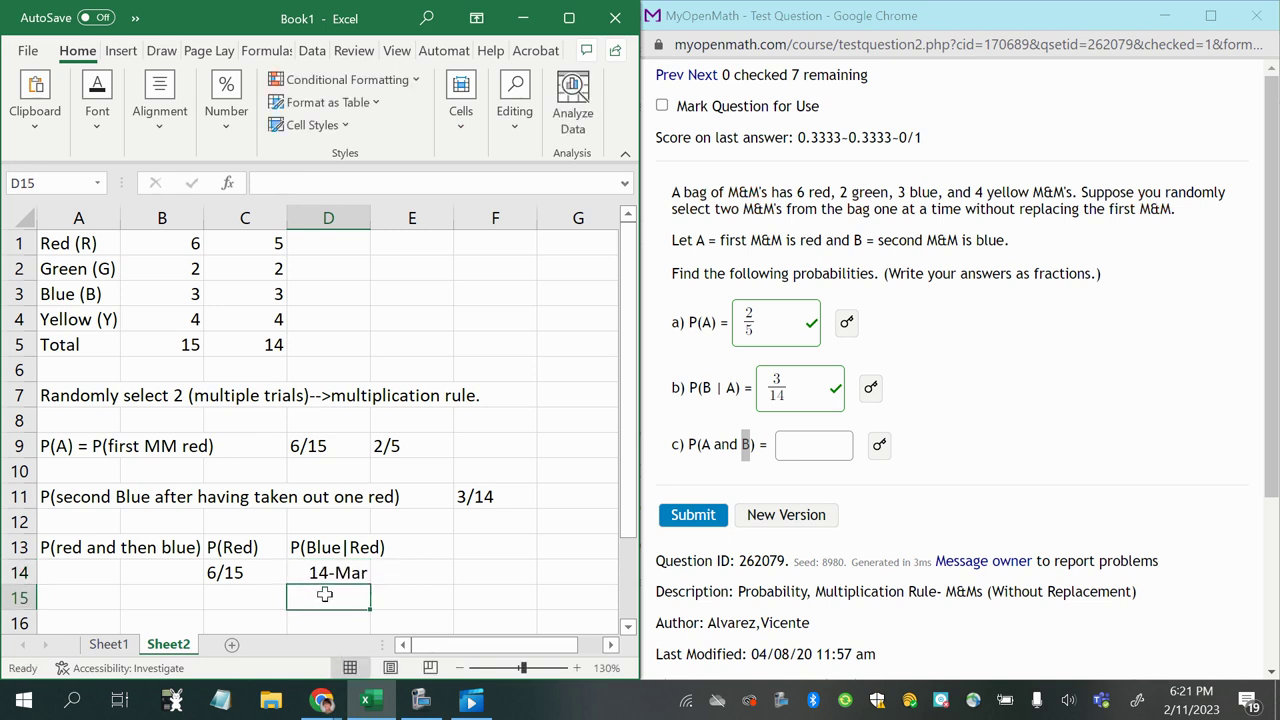
{"action": "key", "text": "Up"}
{"action": "key", "text": "Delete"}
{"action": "type", "text": "'"}
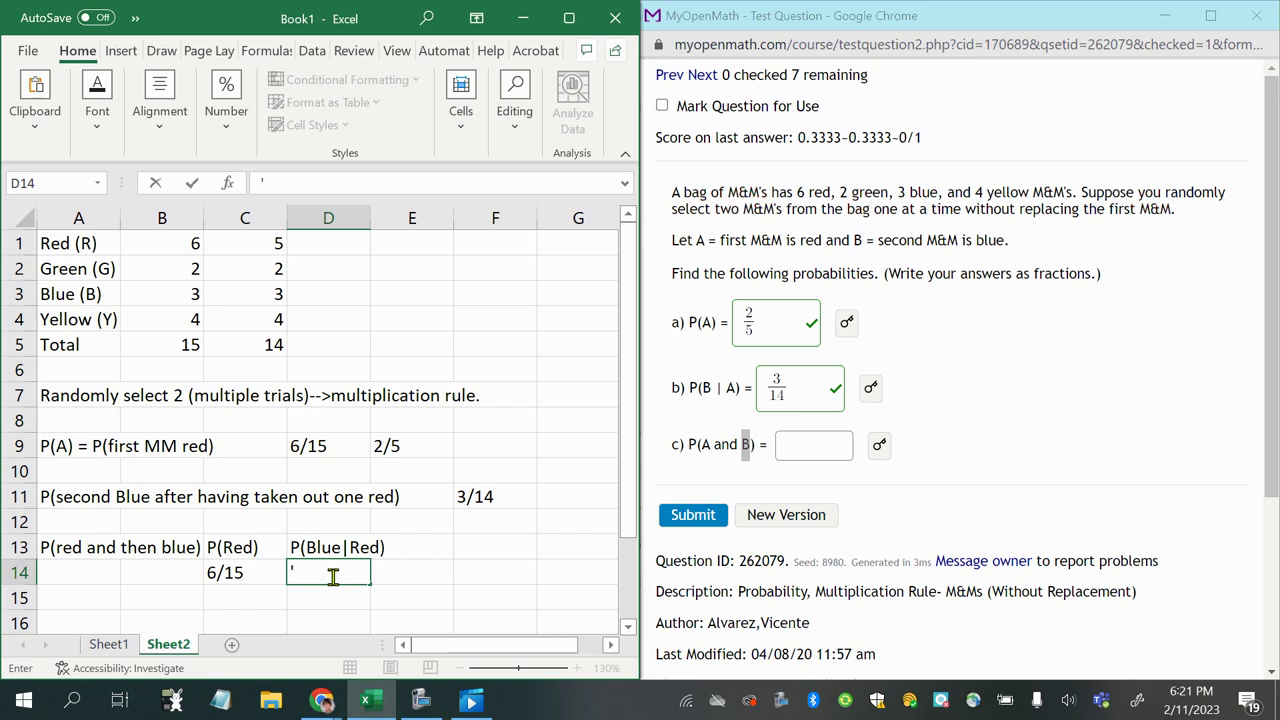
{"action": "type", "text": "3/14"}
{"action": "key", "text": "Return"}
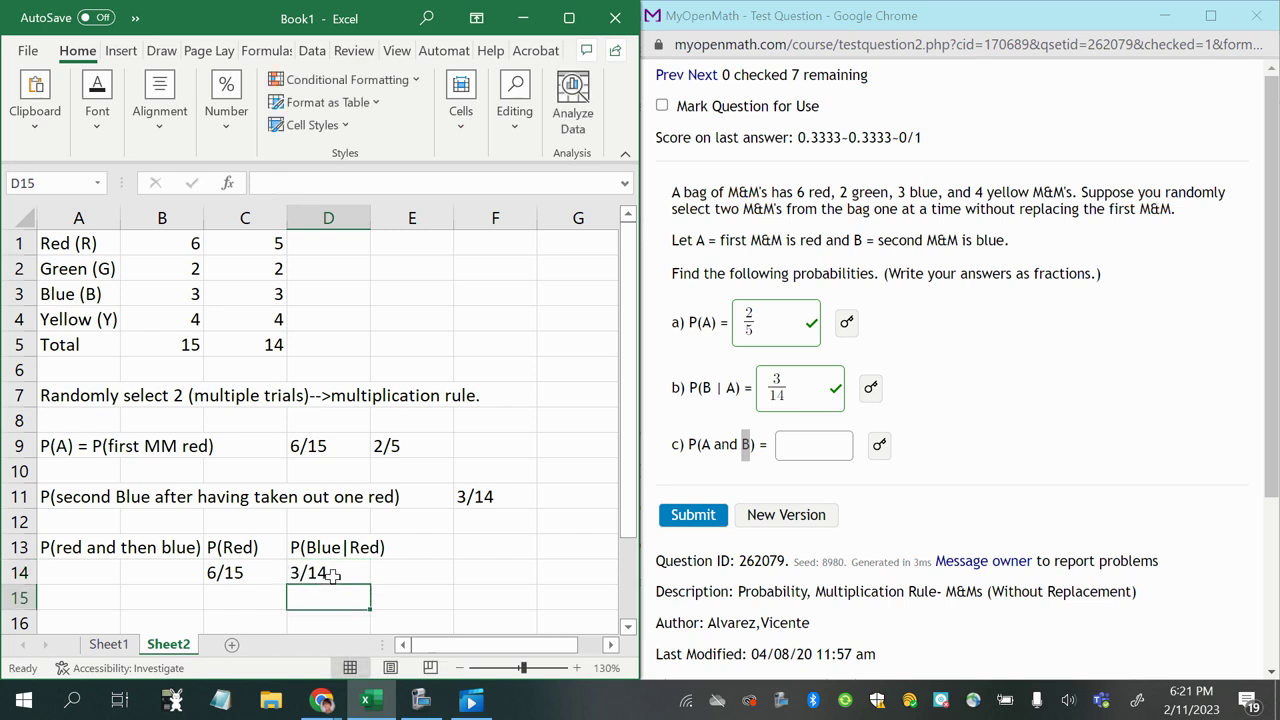
- Change C14's fraction to the reduced 2/5
{"action": "left_click", "coordinate": [236, 579]}
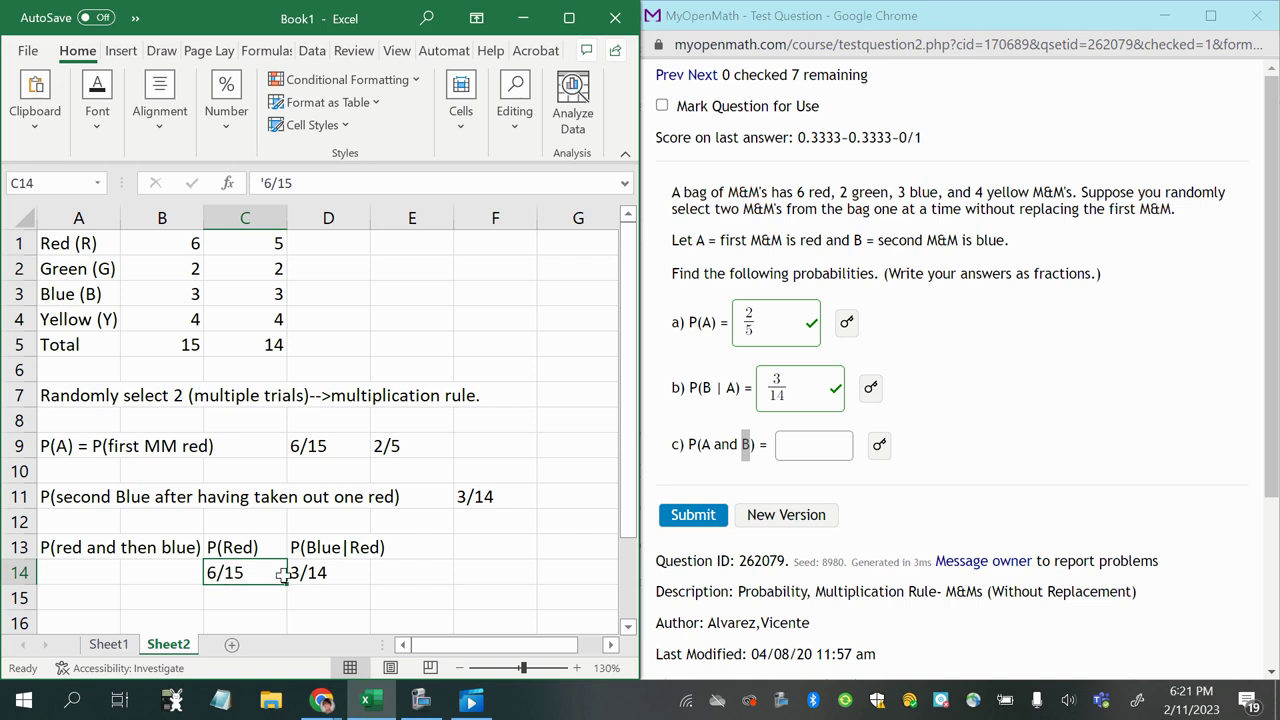
{"action": "type", "text": "'"}
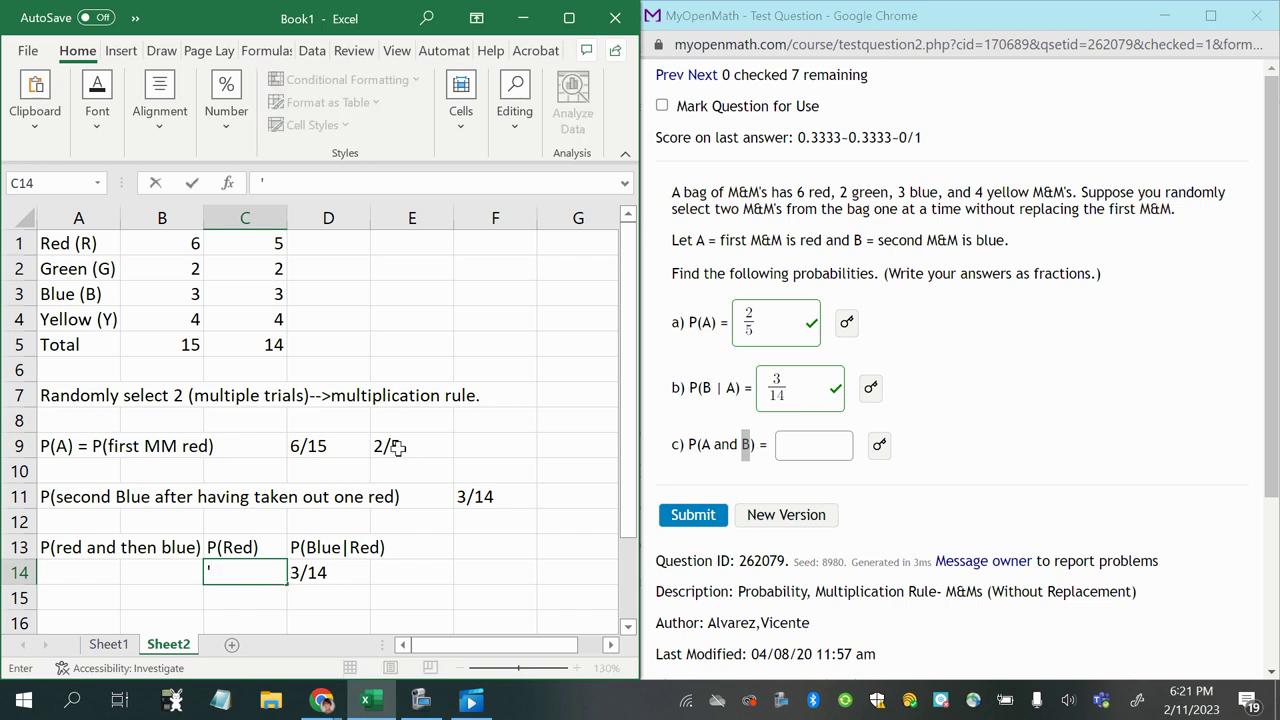
{"action": "type", "text": "2/5"}
{"action": "key", "text": "Return"}
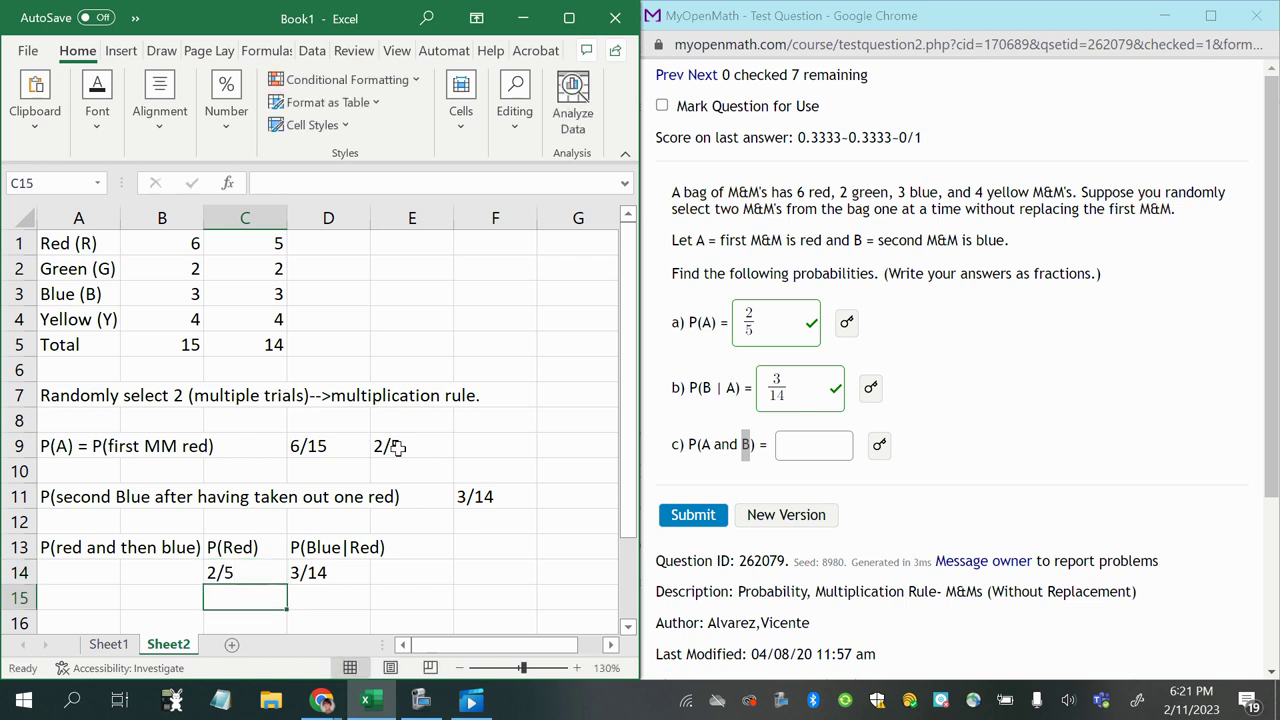
- Highlight the 2/5 in E9, 3/14 in F11 and the C14:D14 fractions for explanation
{"action": "left_click", "coordinate": [414, 446]}
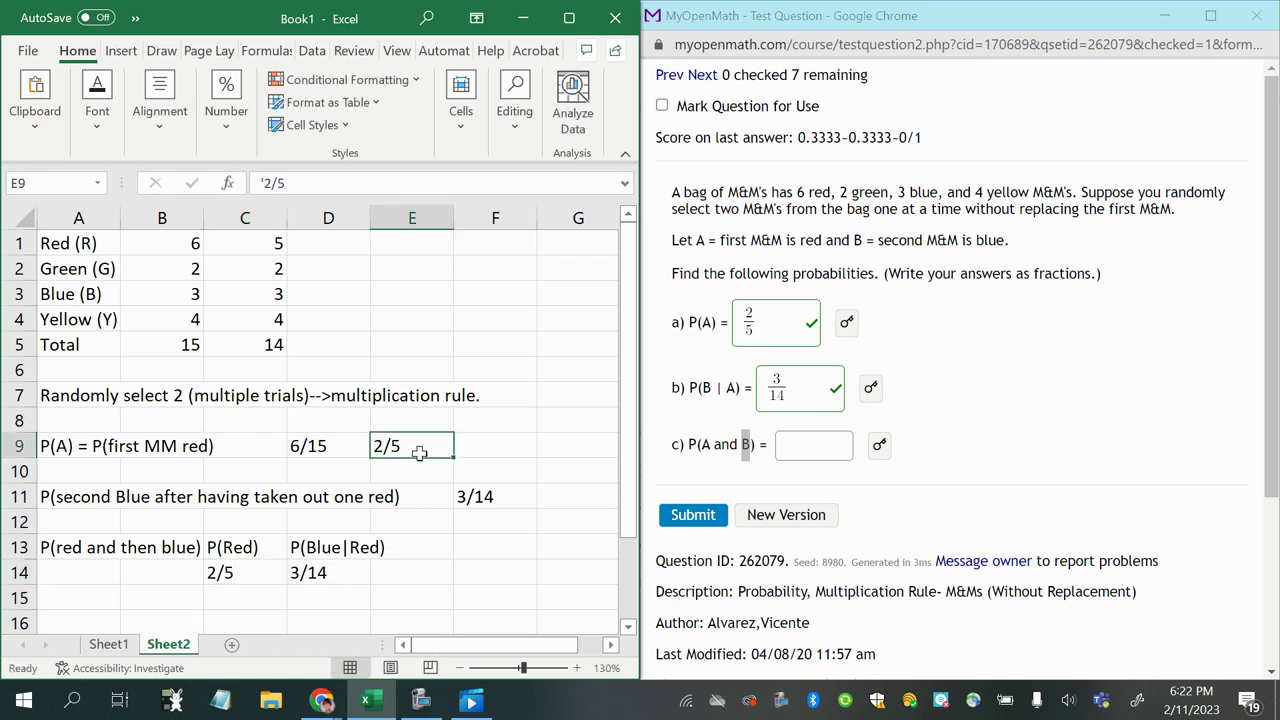
{"action": "left_click_drag", "start_coordinate": [60, 447], "coordinate": [474, 452]}
{"action": "left_click", "coordinate": [472, 499]}
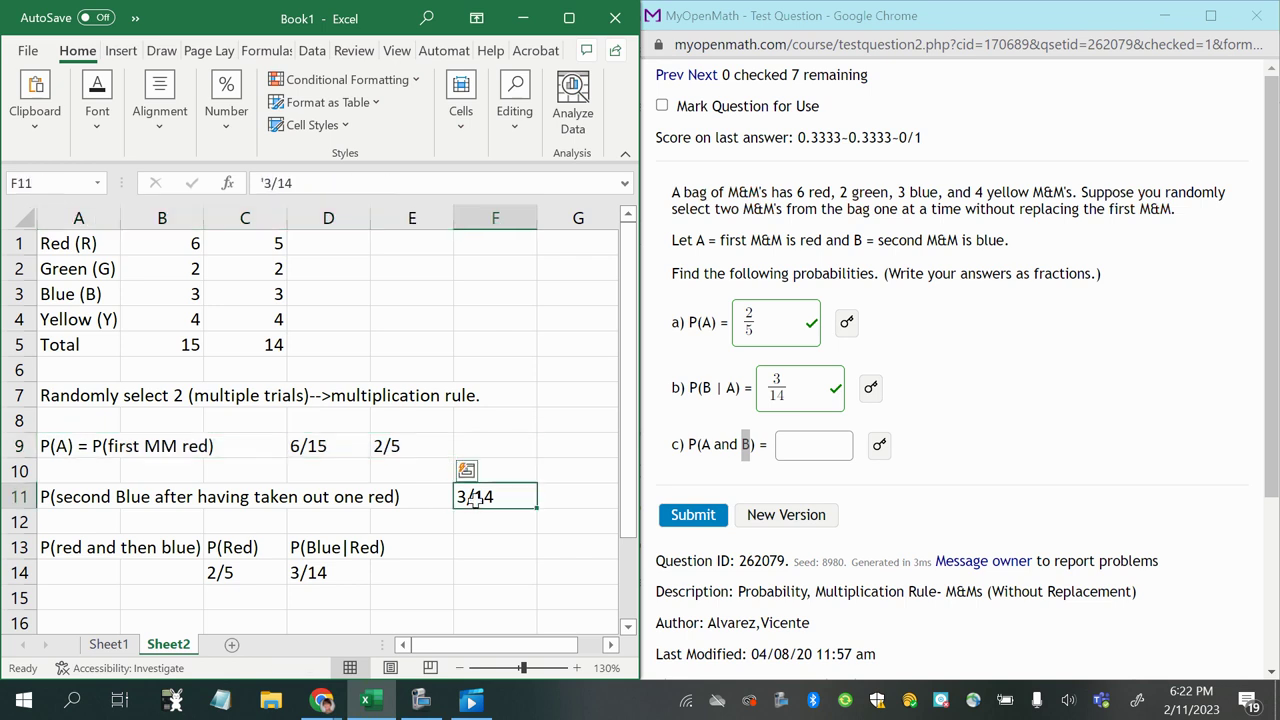
{"action": "left_click_drag", "start_coordinate": [252, 574], "coordinate": [300, 577]}
{"action": "left_click", "coordinate": [484, 572]}
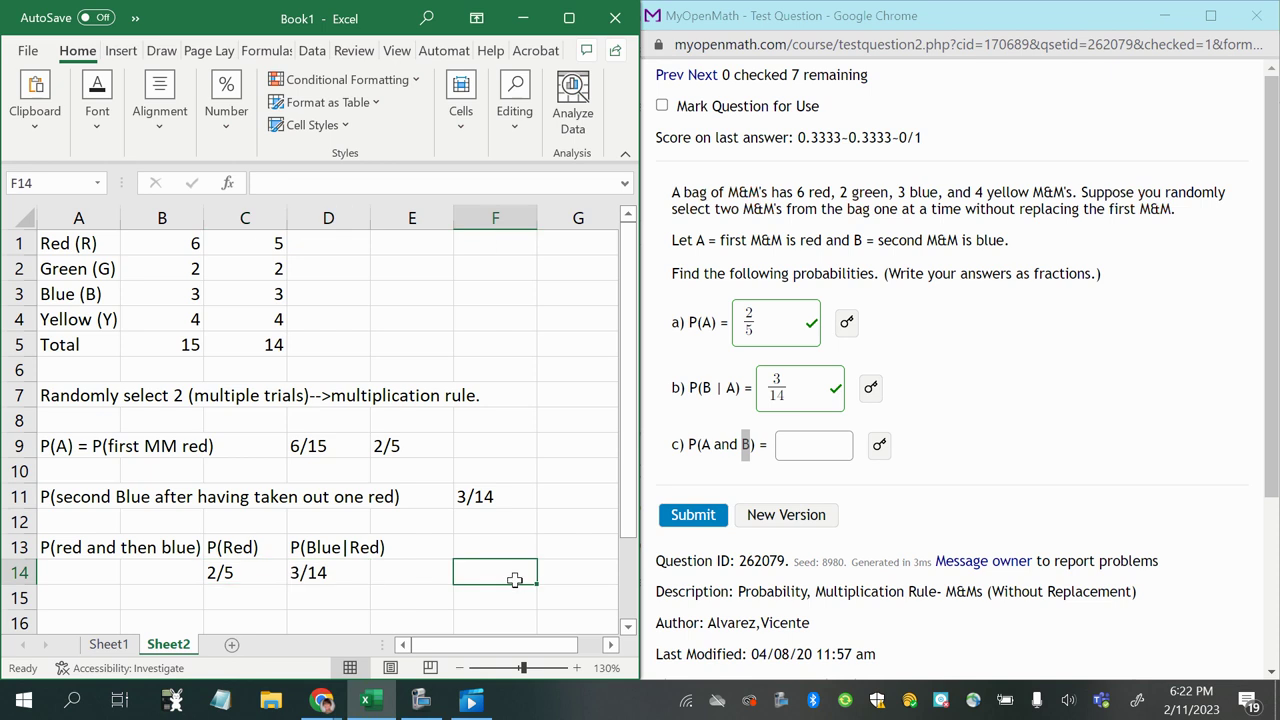
- Enter the product (2*3)/(5*14) in F14 as text rather than a formula
{"action": "type", "text": "="}
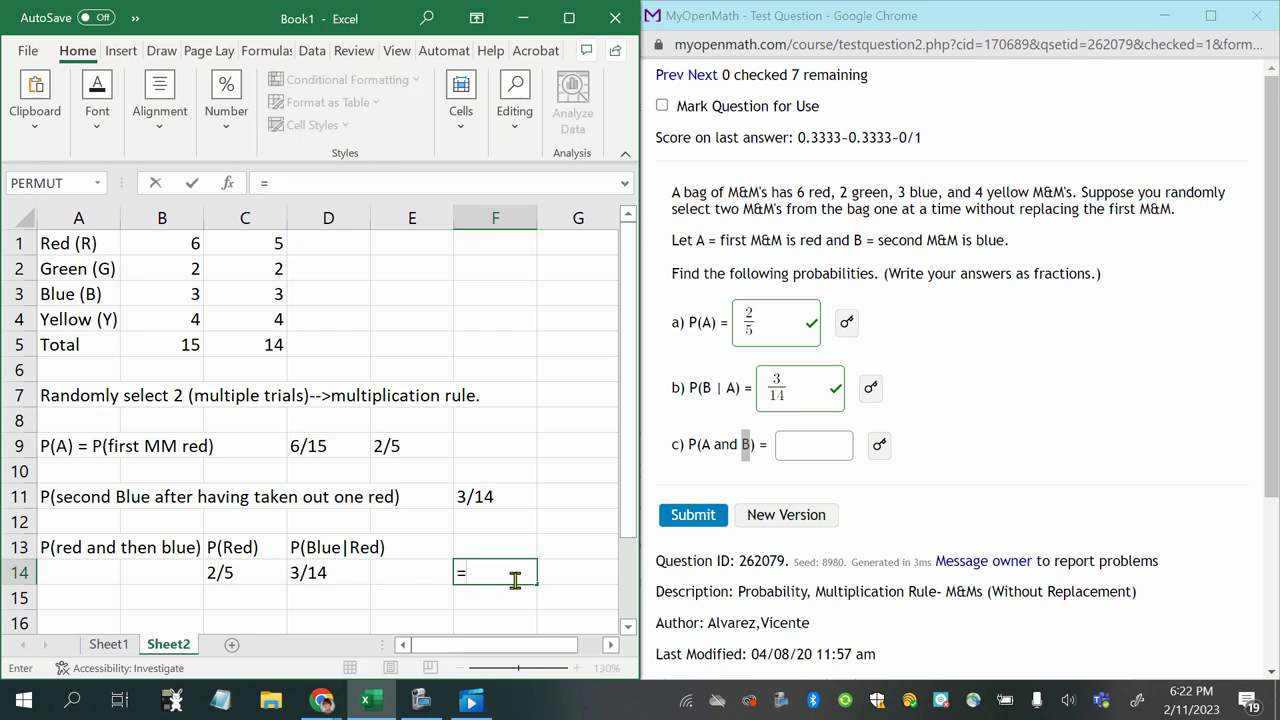
{"action": "type", "text": "("}
{"action": "type", "text": "2*3)/(5*14)"}
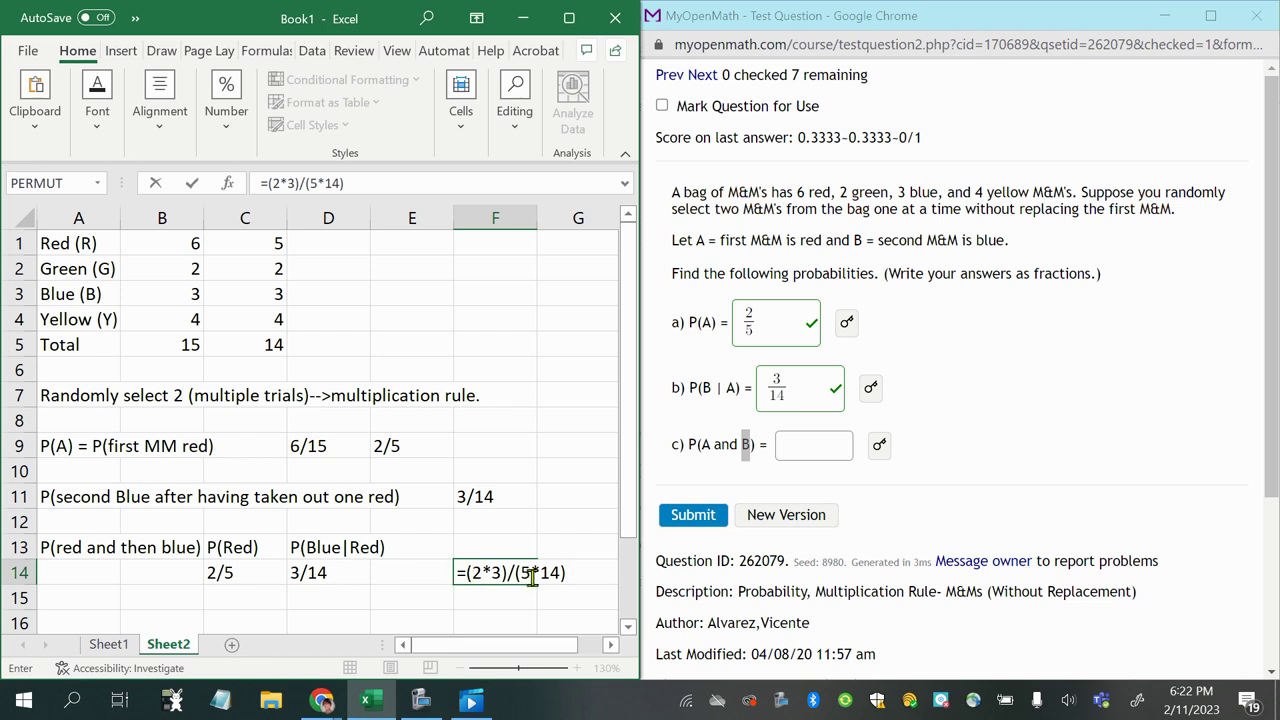
{"action": "left_click", "coordinate": [469, 572]}
{"action": "key", "text": "BackSpace"}
{"action": "type", "text": "'"}
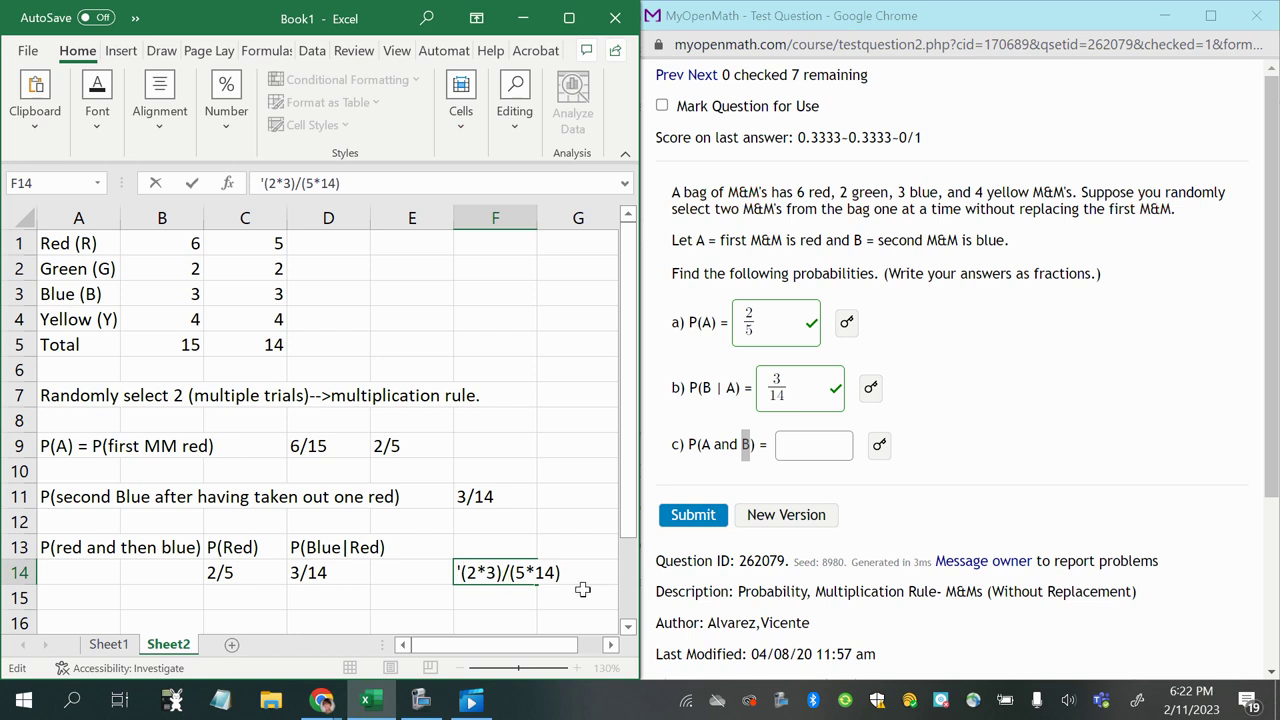
- Cancel the F14 product to (1*3)/(5*7) and enter the result 3/35 below it
{"action": "double_click", "coordinate": [470, 572]}
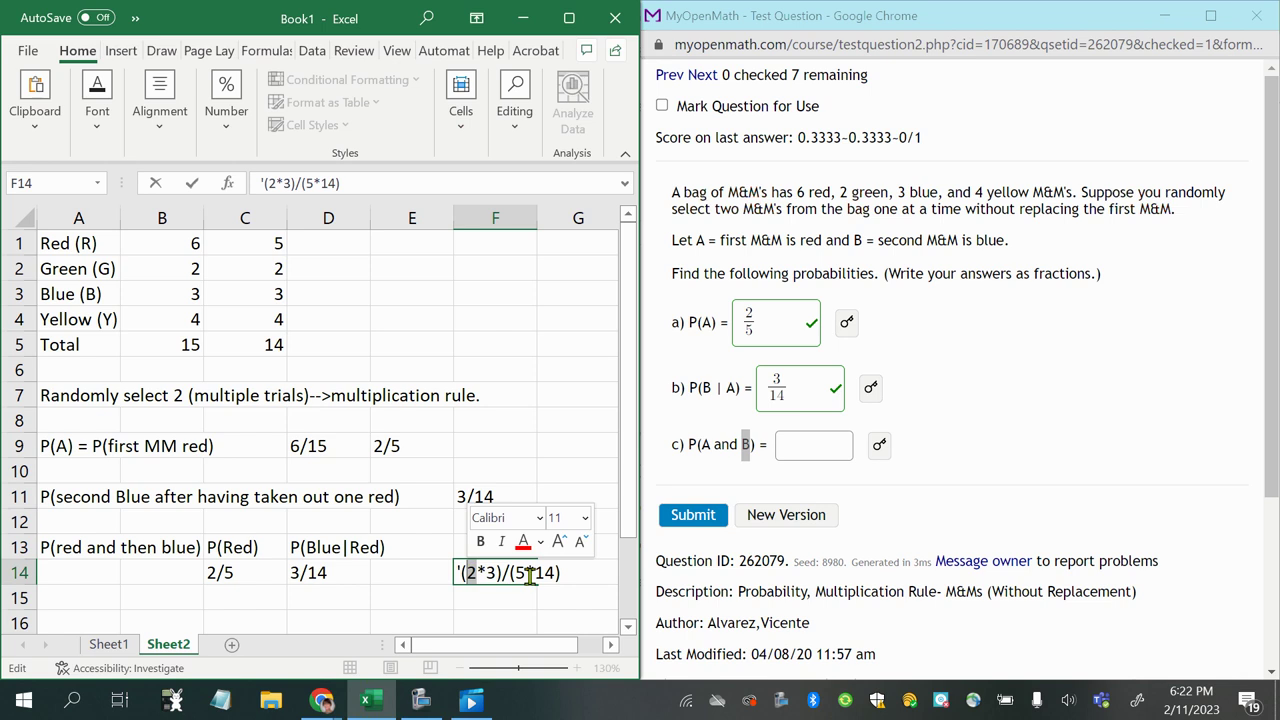
{"action": "double_click", "coordinate": [540, 572]}
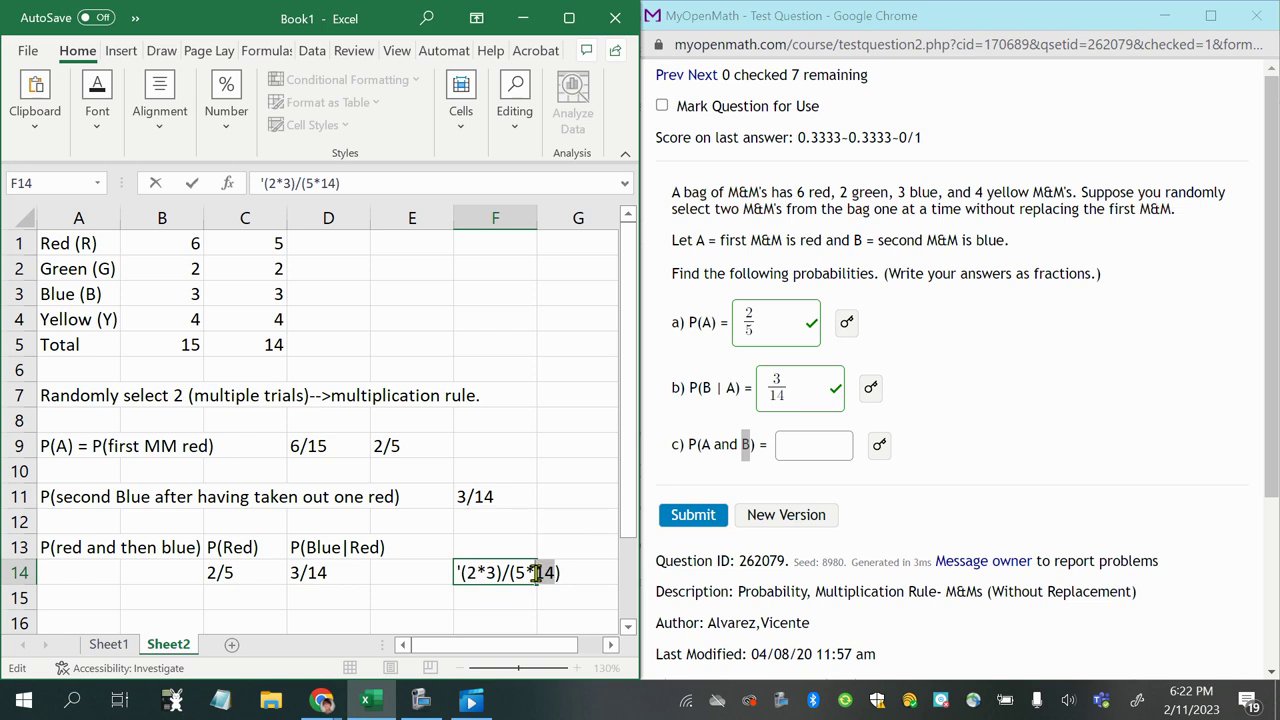
{"action": "left_click", "coordinate": [470, 572]}
{"action": "double_click", "coordinate": [477, 571]}
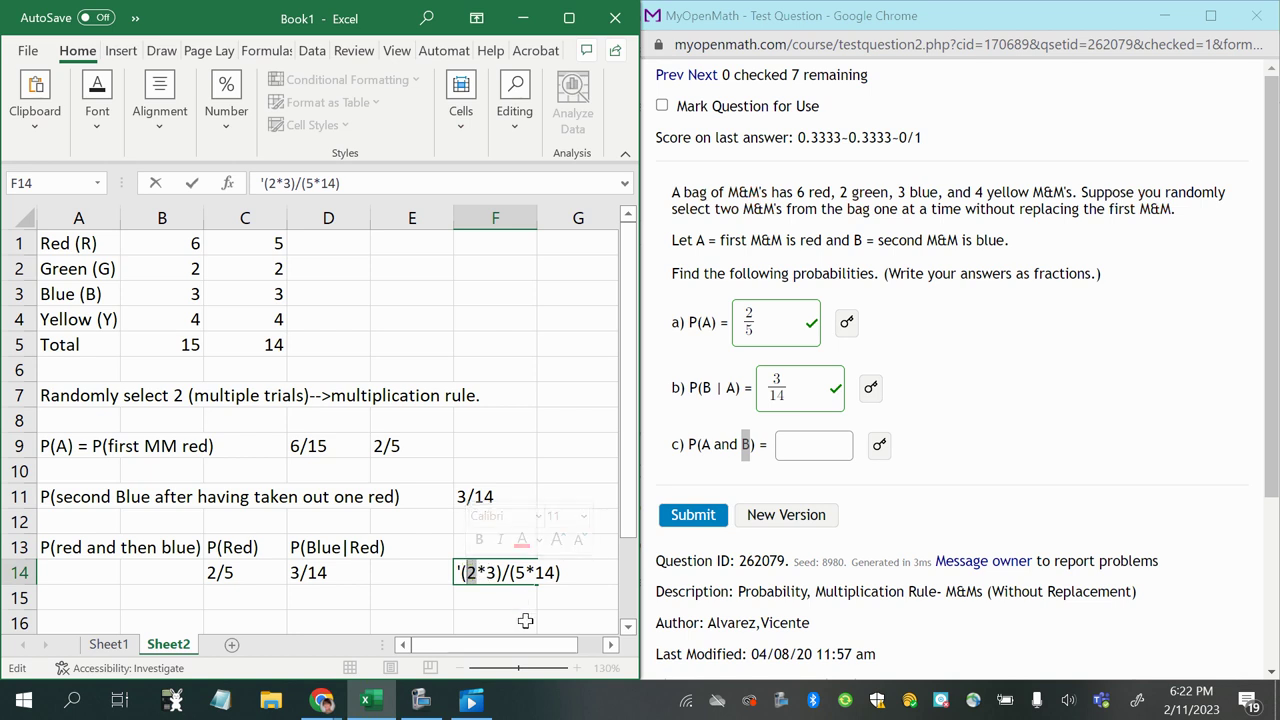
{"action": "type", "text": "1"}
{"action": "double_click", "coordinate": [548, 572]}
{"action": "type", "text": "7"}
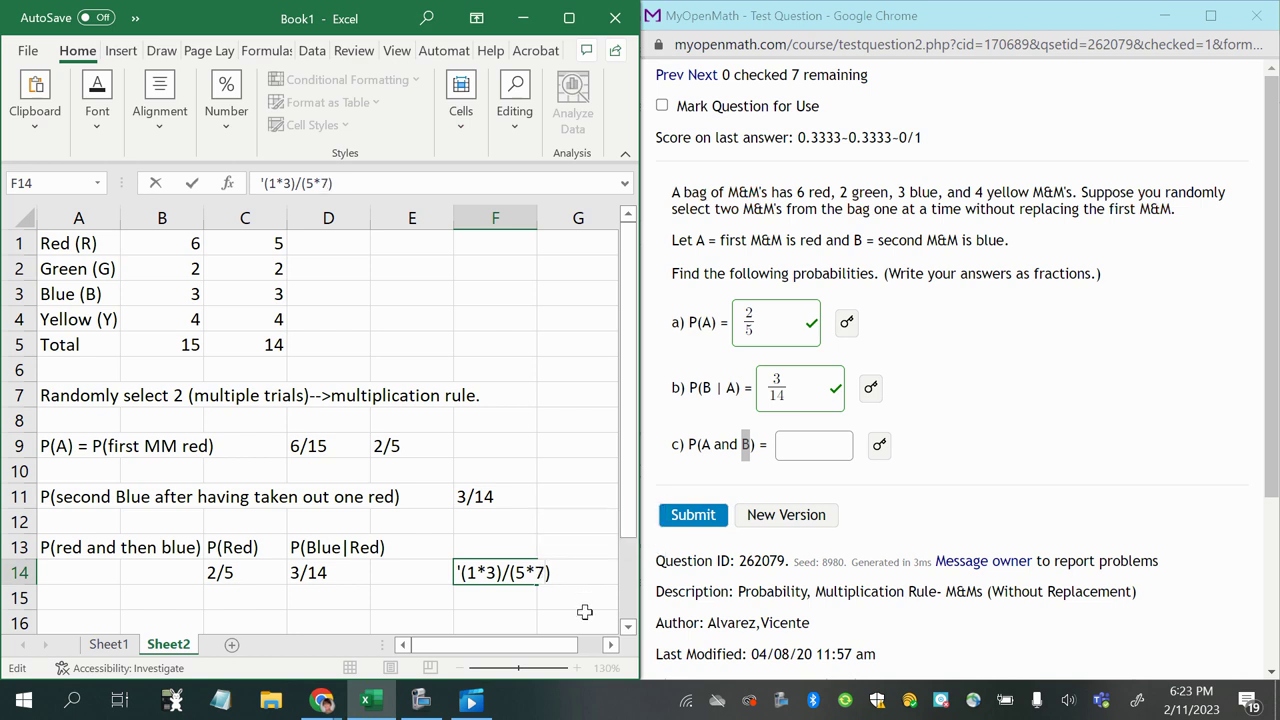
{"action": "key", "text": "Return"}
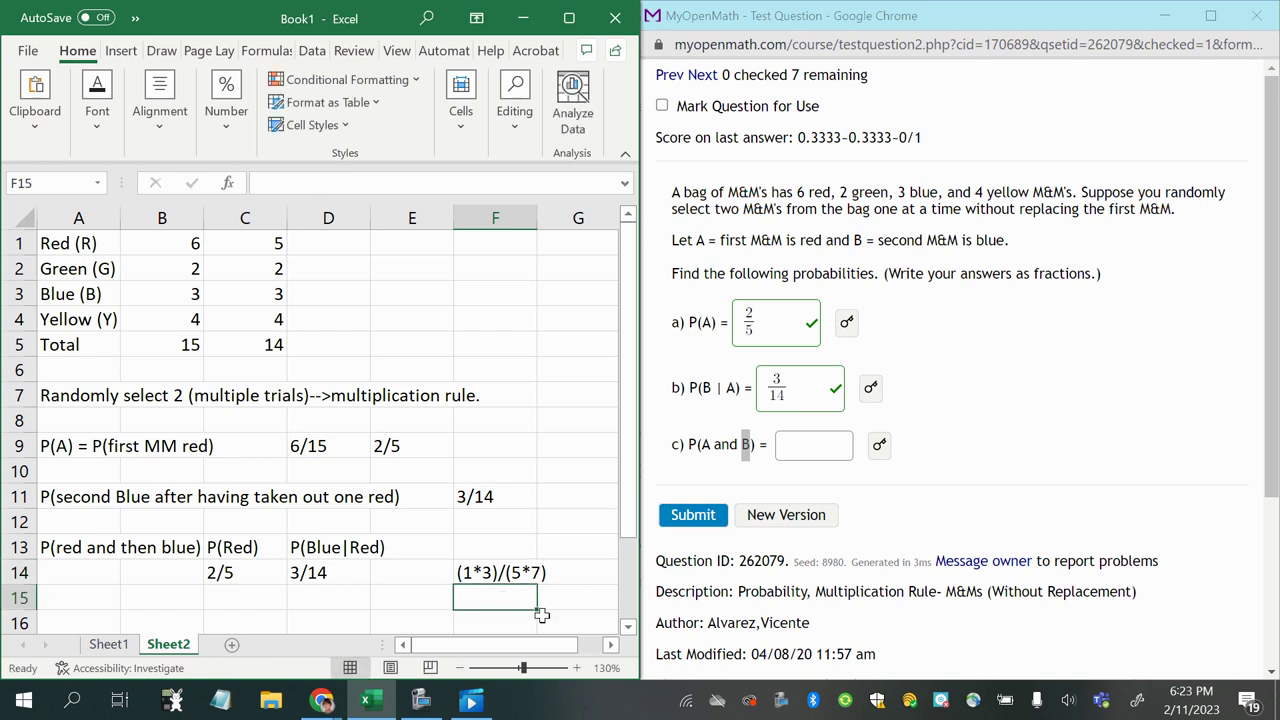
{"action": "type", "text": "'"}
{"action": "type", "text": "3/"}
{"action": "type", "text": "35"}
{"action": "key", "text": "Return"}
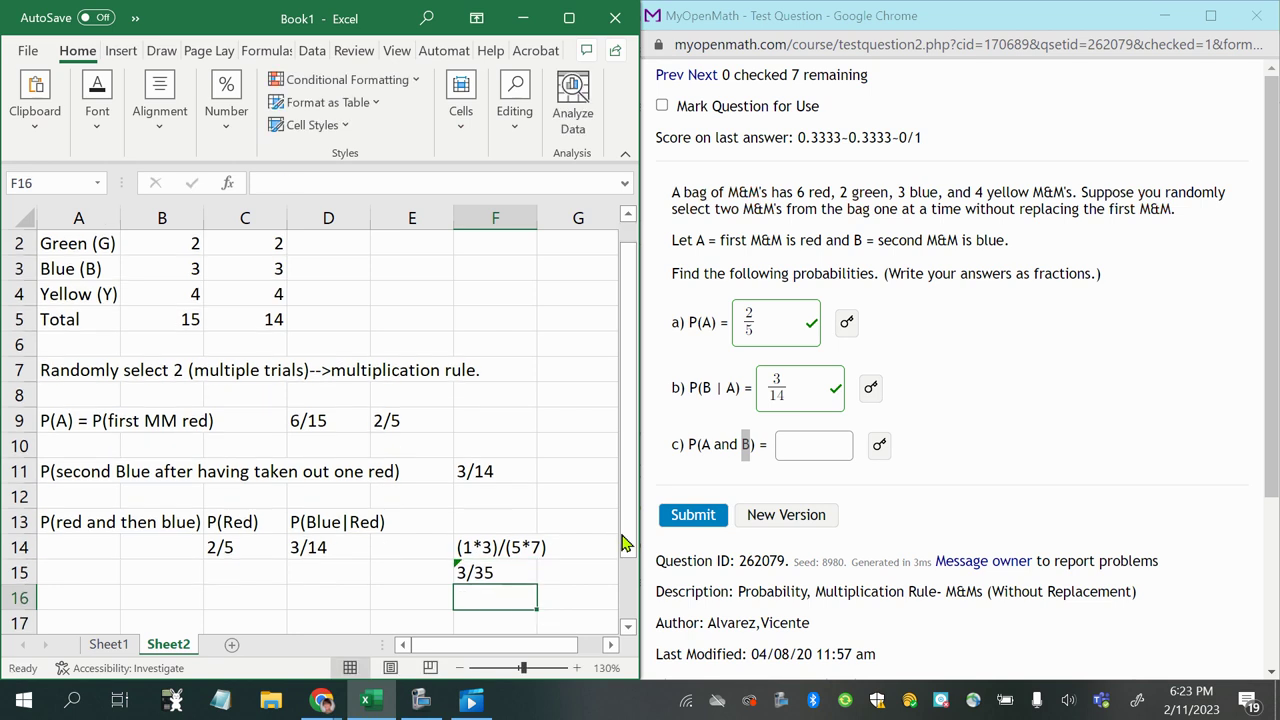
- Submit 3/35 for part c) P(A and B) in MyOpenMath, then return to Excel
{"action": "left_click", "coordinate": [811, 446]}
{"action": "type", "text": "3/35"}
{"action": "key", "text": "Return"}
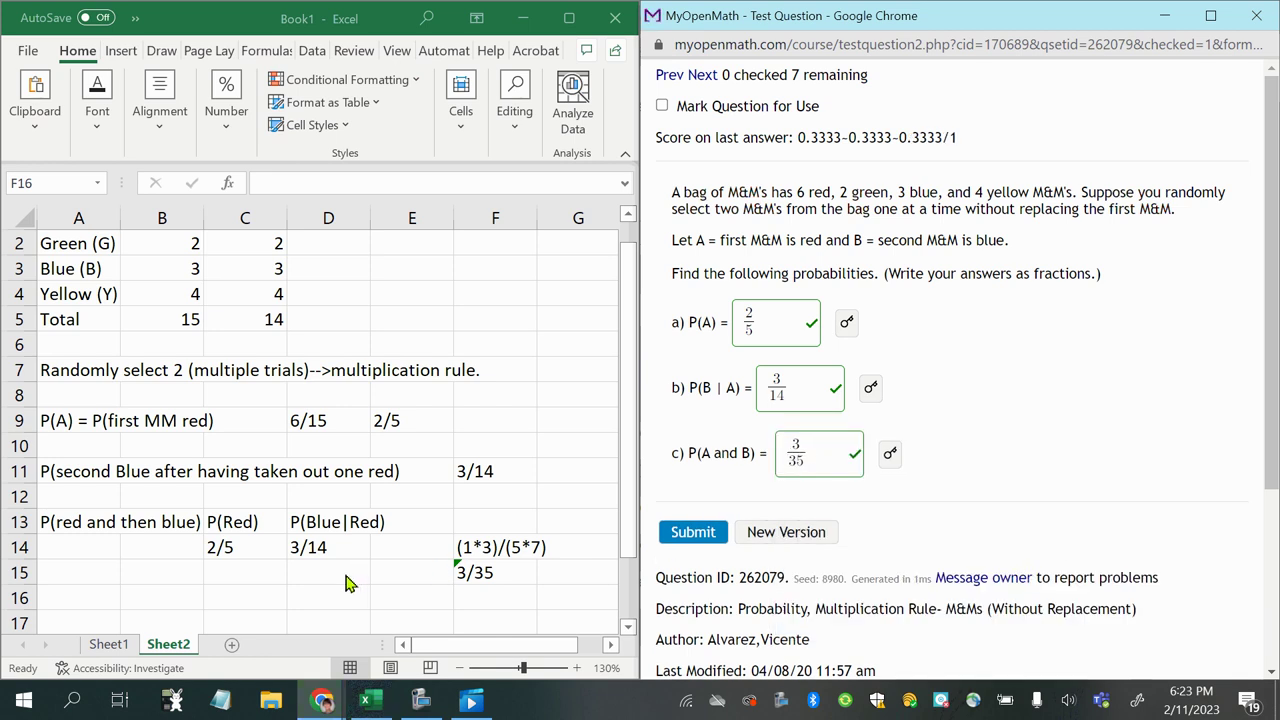
{"action": "left_click", "coordinate": [433, 423]}
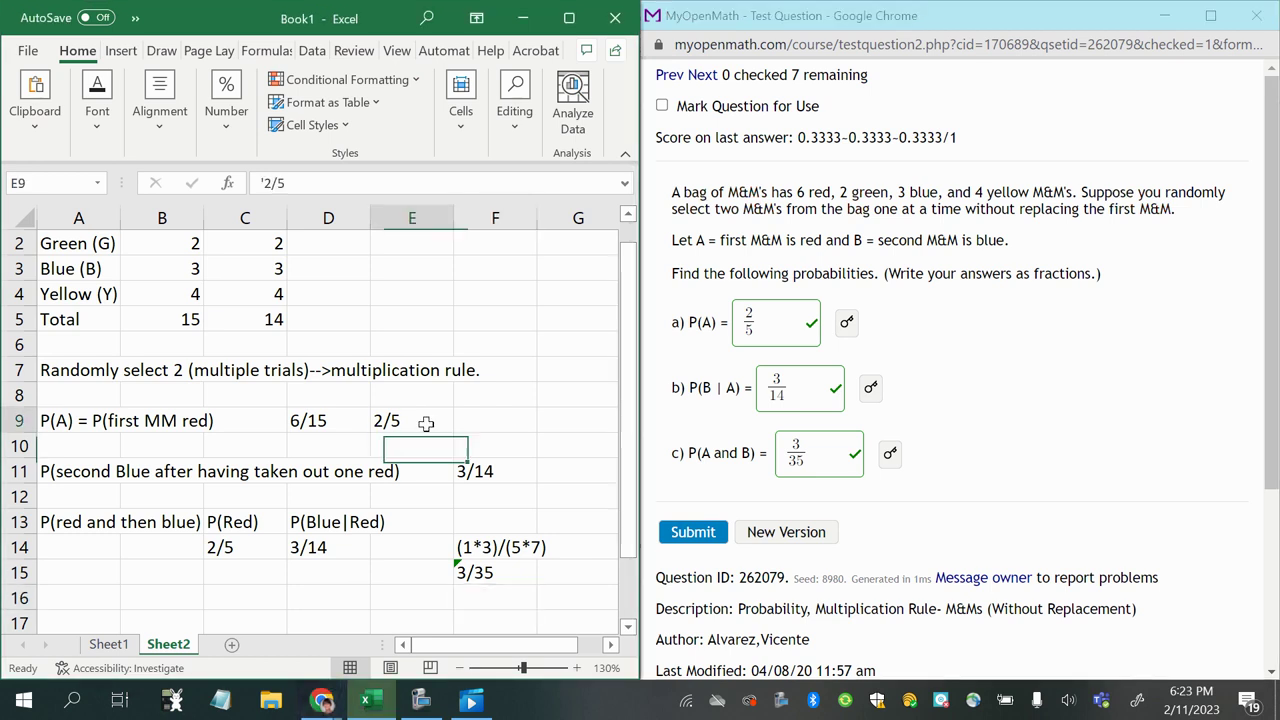
- Discard a mistyped formula and insert a blank row at row 11
{"action": "left_click", "coordinate": [494, 423]}
{"action": "type", "text": "="}
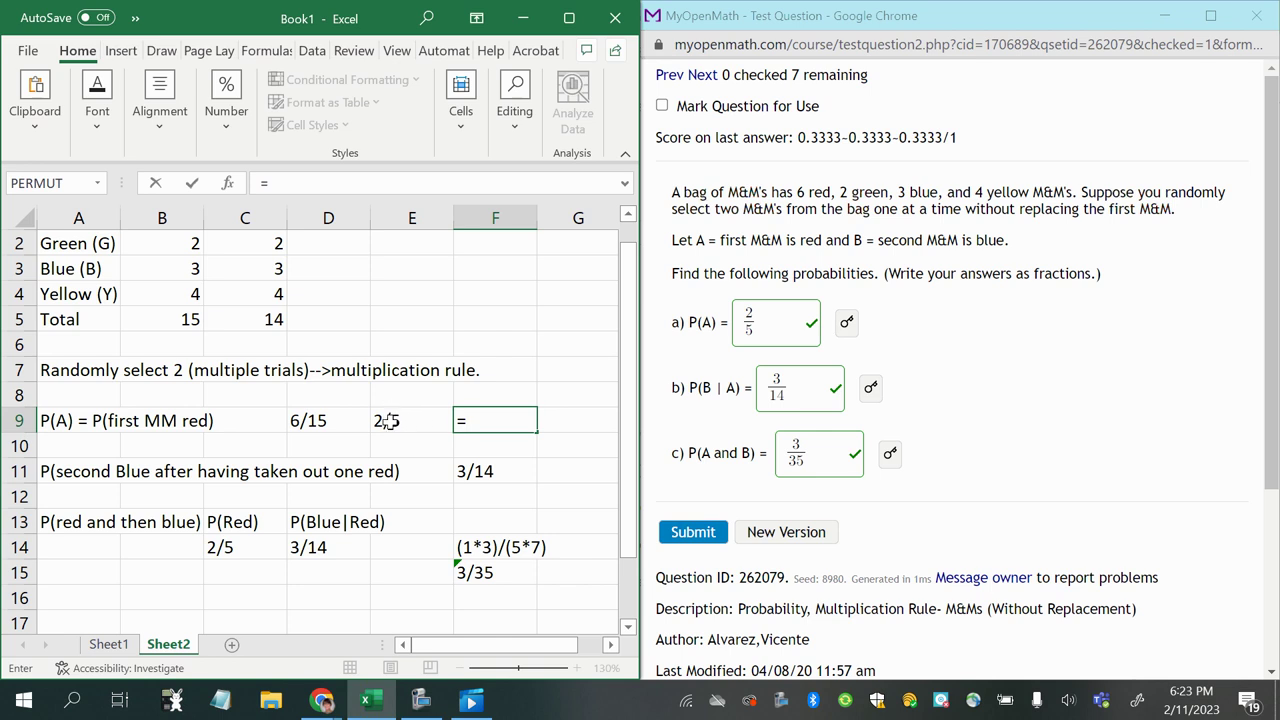
{"action": "type", "text": "25//"}
{"action": "key", "text": "BackSpace"}
{"action": "key", "text": "BackSpace"}
{"action": "key", "text": "BackSpace"}
{"action": "key", "text": "BackSpace"}
{"action": "key", "text": "BackSpace"}
{"action": "left_click", "coordinate": [145, 590]}
{"action": "left_click", "coordinate": [18, 471]}
{"action": "right_click", "coordinate": [18, 471]}
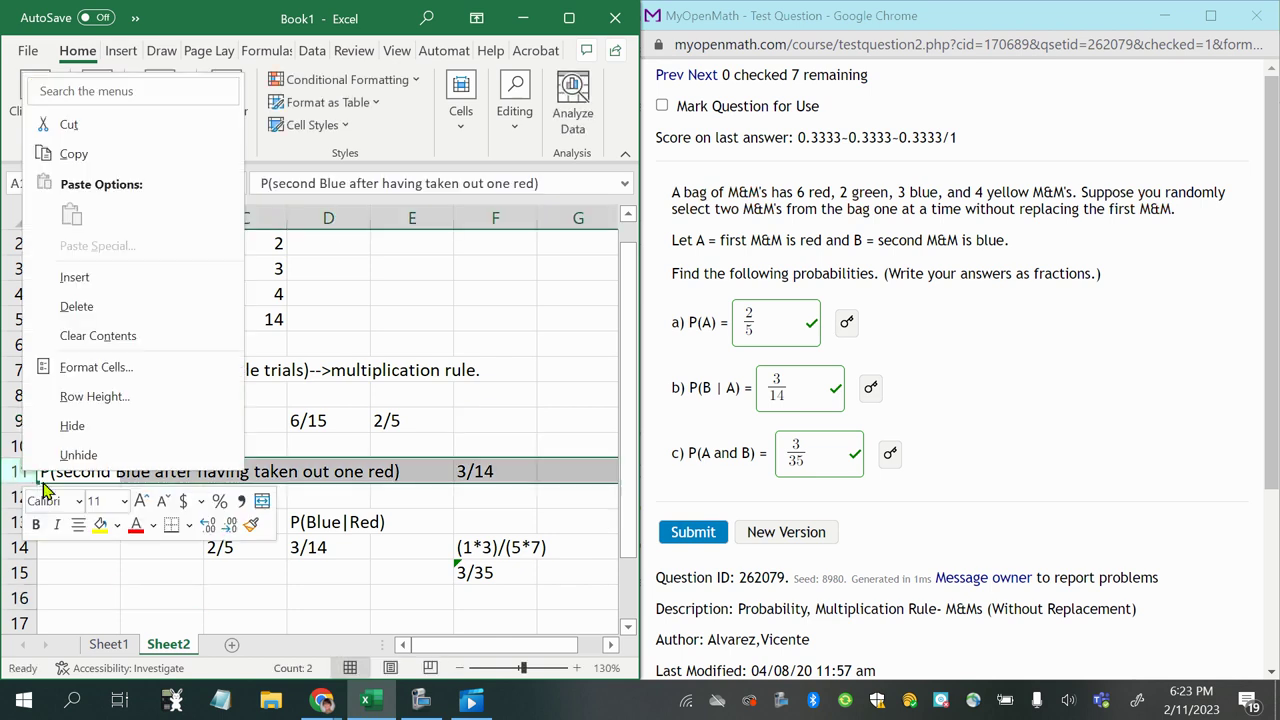
{"action": "left_click", "coordinate": [100, 276]}
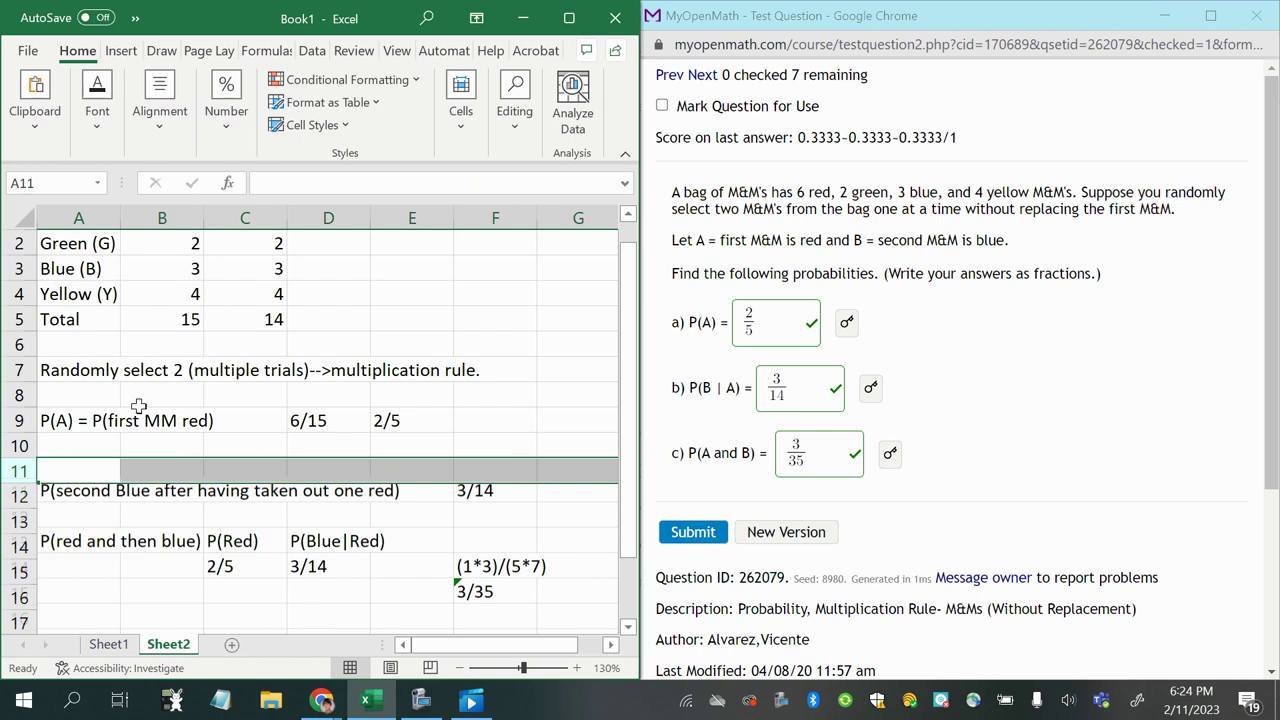
- Enter =6/15 in D10 and =2/5 in E10, both evaluating to 0.4
{"action": "left_click", "coordinate": [318, 421]}
{"action": "left_click_drag", "start_coordinate": [320, 425], "coordinate": [323, 447]}
{"action": "left_click", "coordinate": [323, 447]}
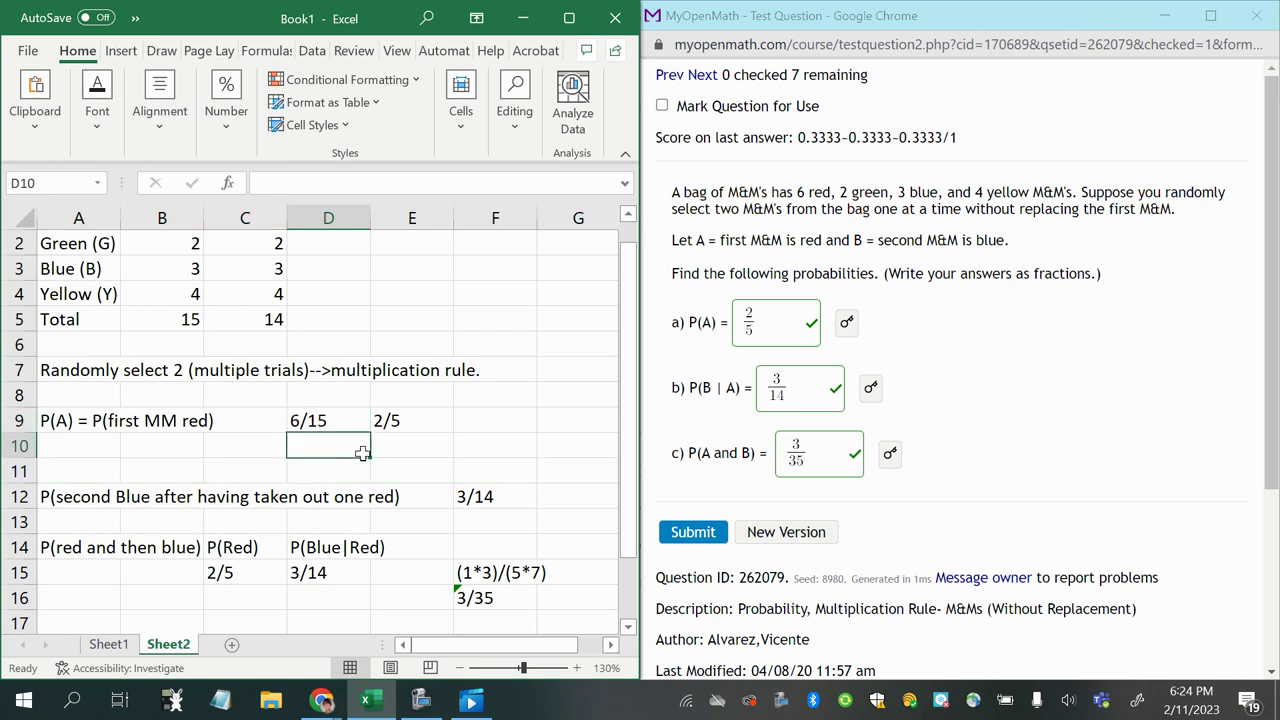
{"action": "type", "text": "=6/15"}
{"action": "key", "text": "Return"}
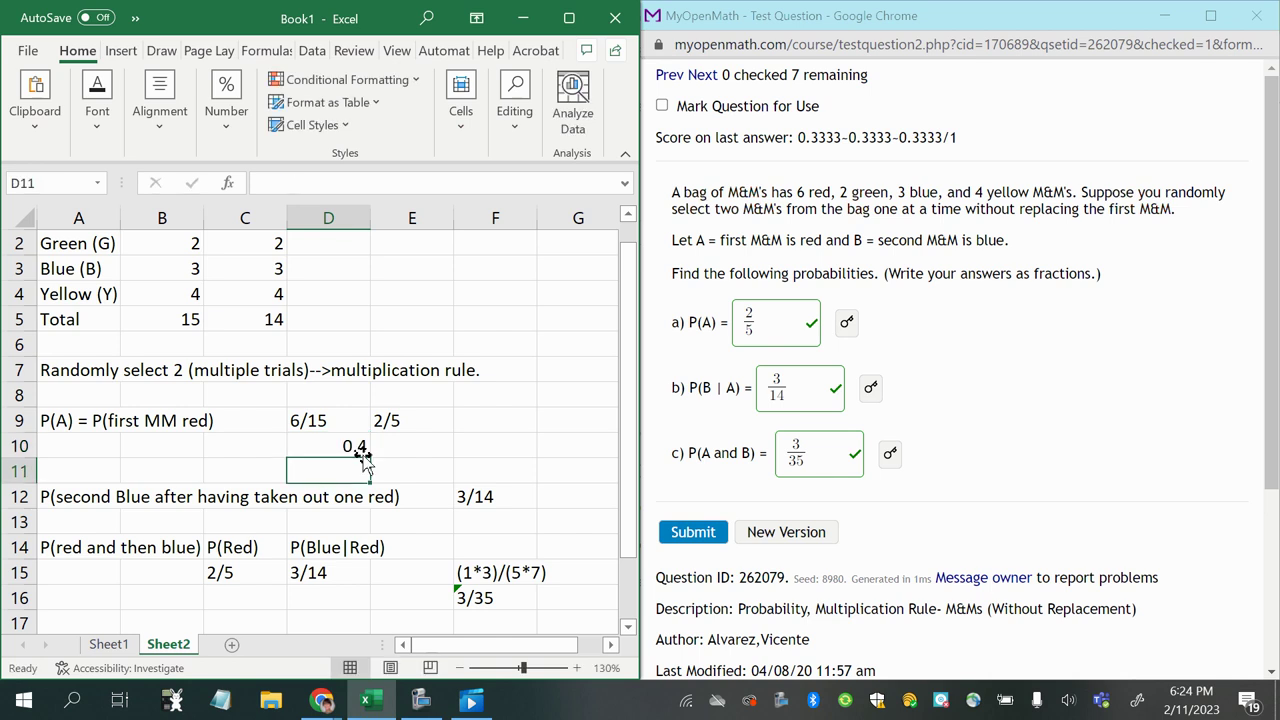
{"action": "left_click", "coordinate": [343, 447]}
{"action": "left_click", "coordinate": [416, 446]}
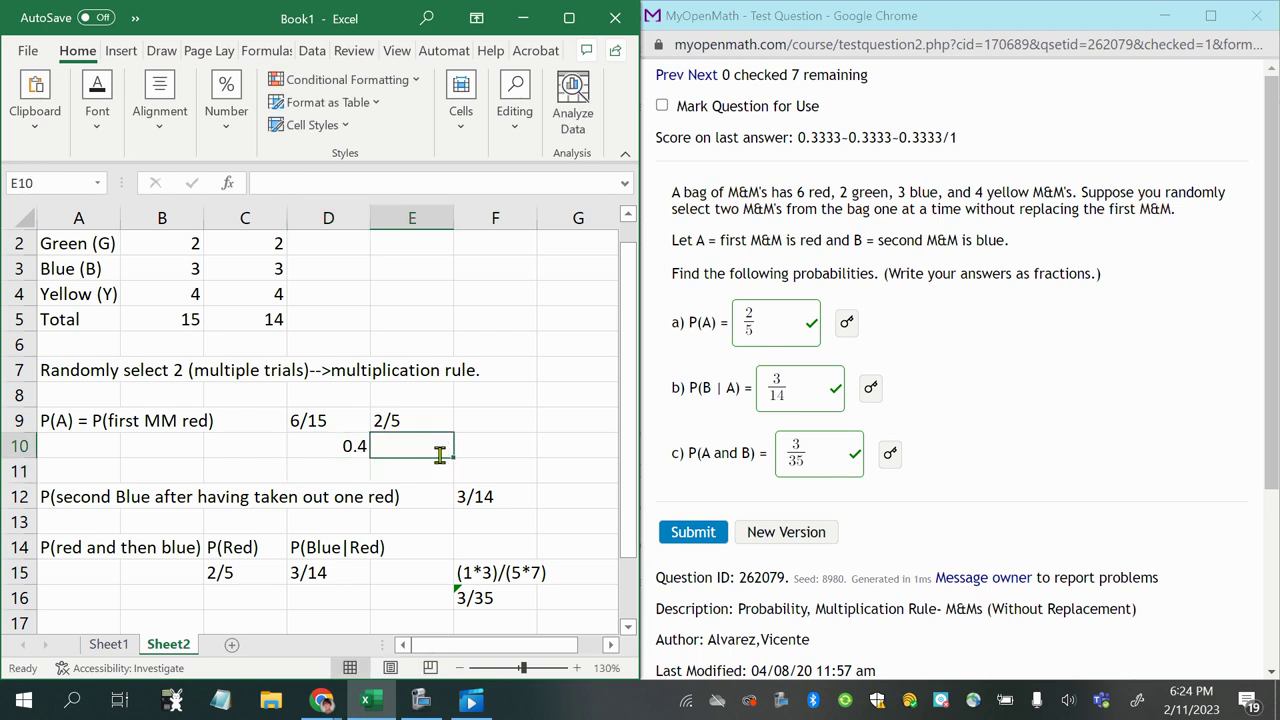
{"action": "type", "text": "=2/5"}
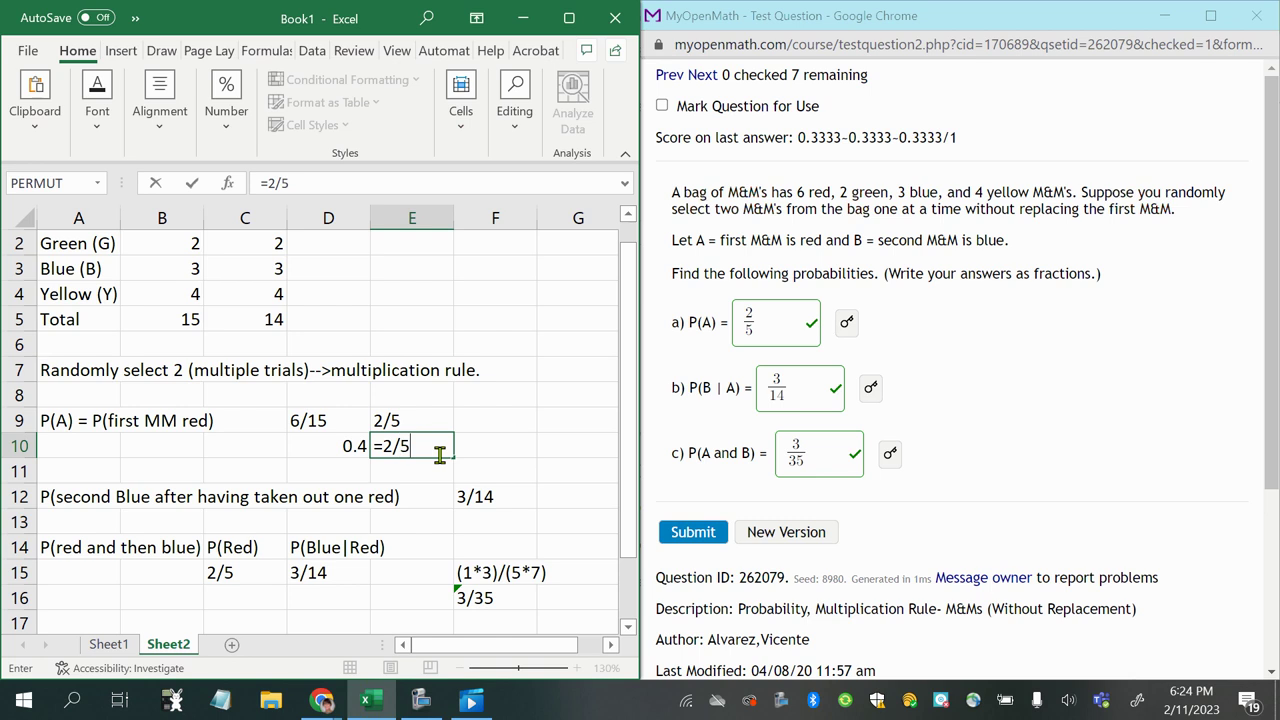
{"action": "key", "text": "Return"}
{"action": "left_click_drag", "start_coordinate": [302, 456], "coordinate": [396, 449]}
{"action": "left_click", "coordinate": [396, 449]}
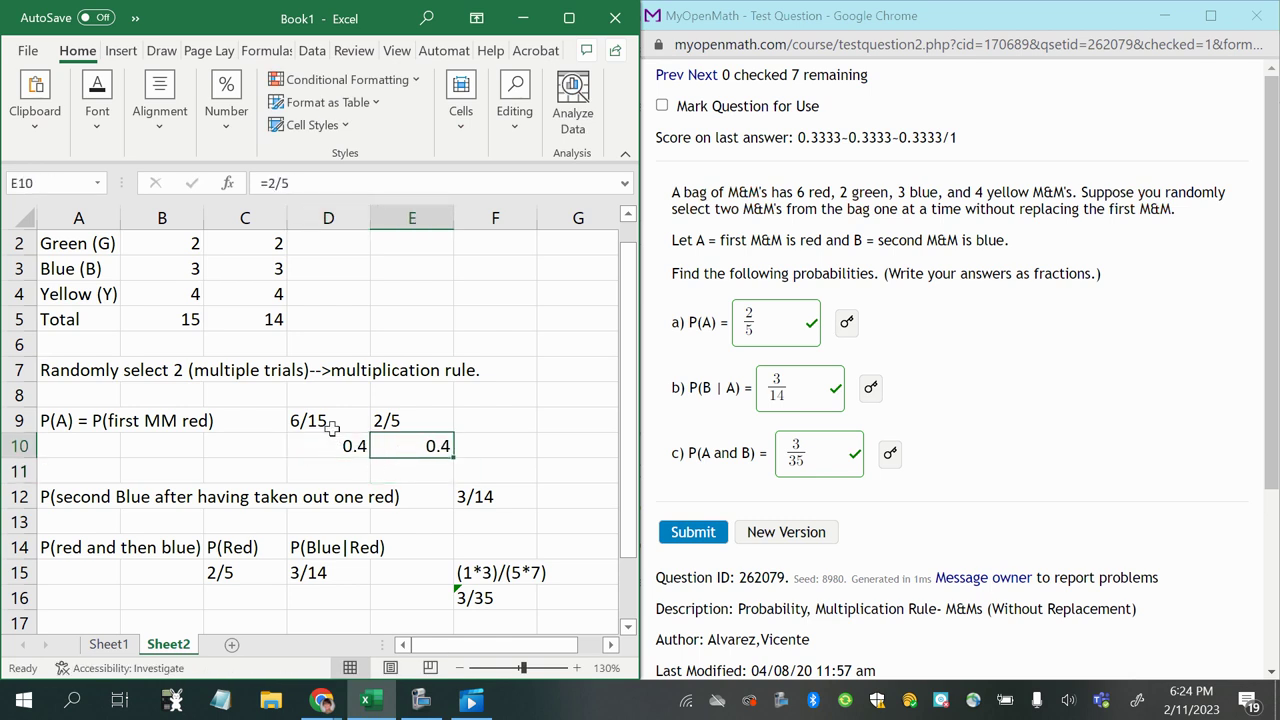
{"action": "left_click", "coordinate": [390, 422]}
- Compute 5*14 = 70 in E15, then replace it with the text 6/70
{"action": "scroll", "coordinate": [452, 588], "scroll_direction": "down", "scroll_amount": 1}
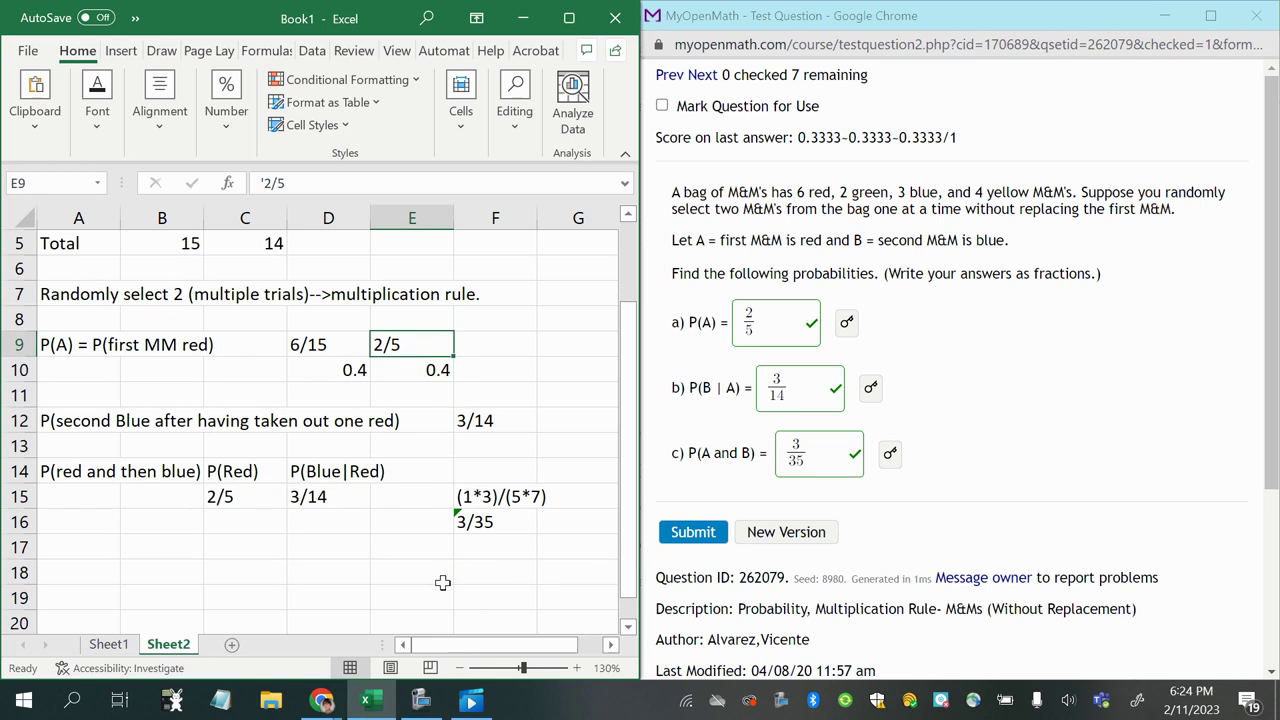
{"action": "scroll", "coordinate": [447, 602], "scroll_direction": "down", "scroll_amount": 1}
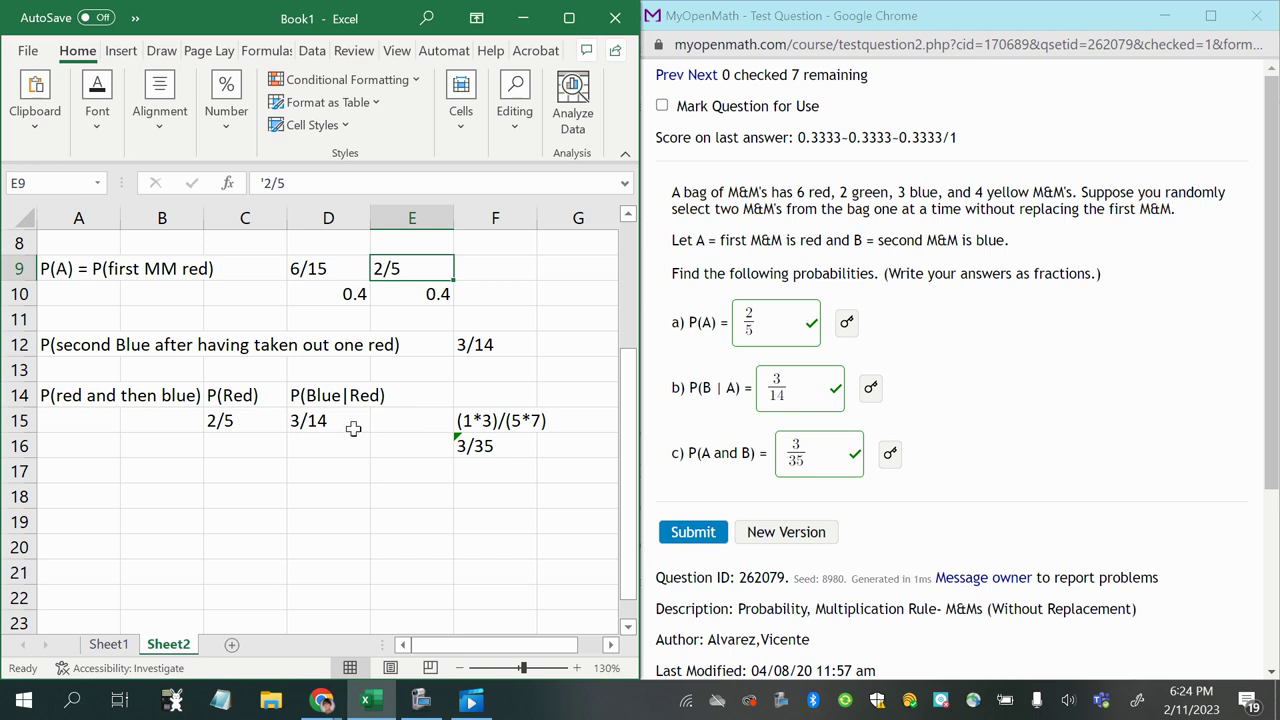
{"action": "left_click", "coordinate": [403, 420]}
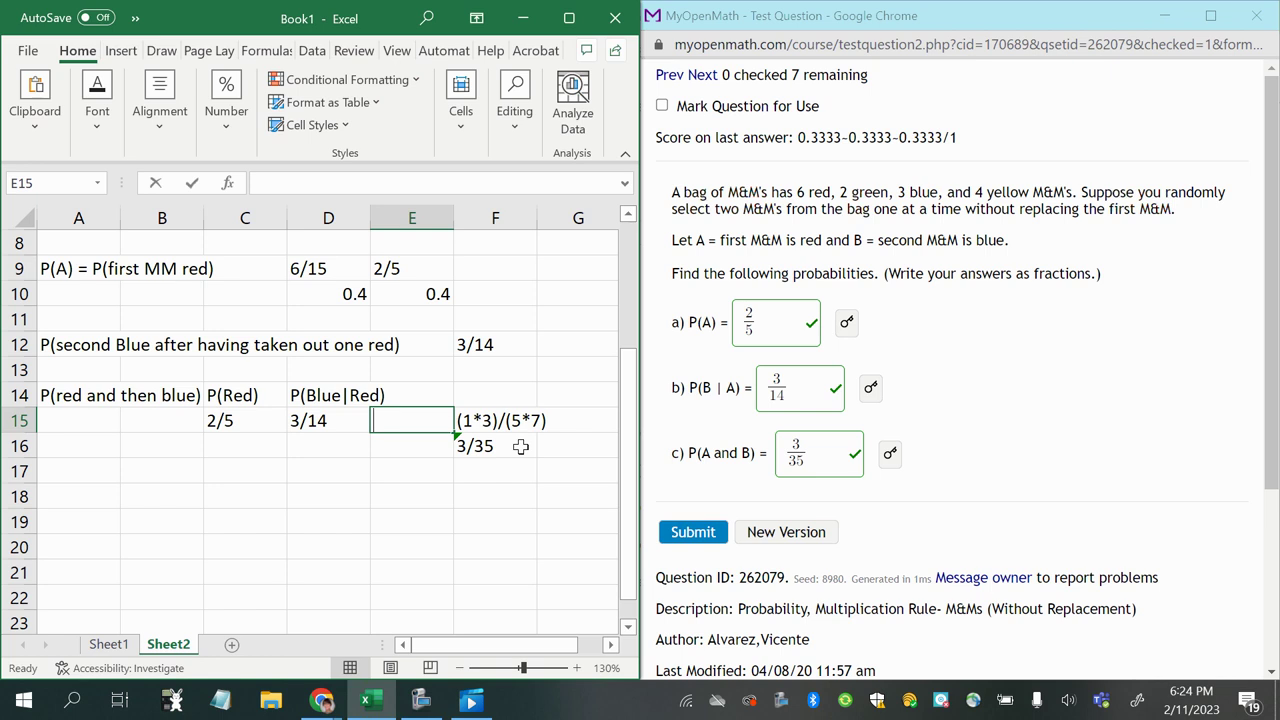
{"action": "type", "text": "=5*14"}
{"action": "key", "text": "Return"}
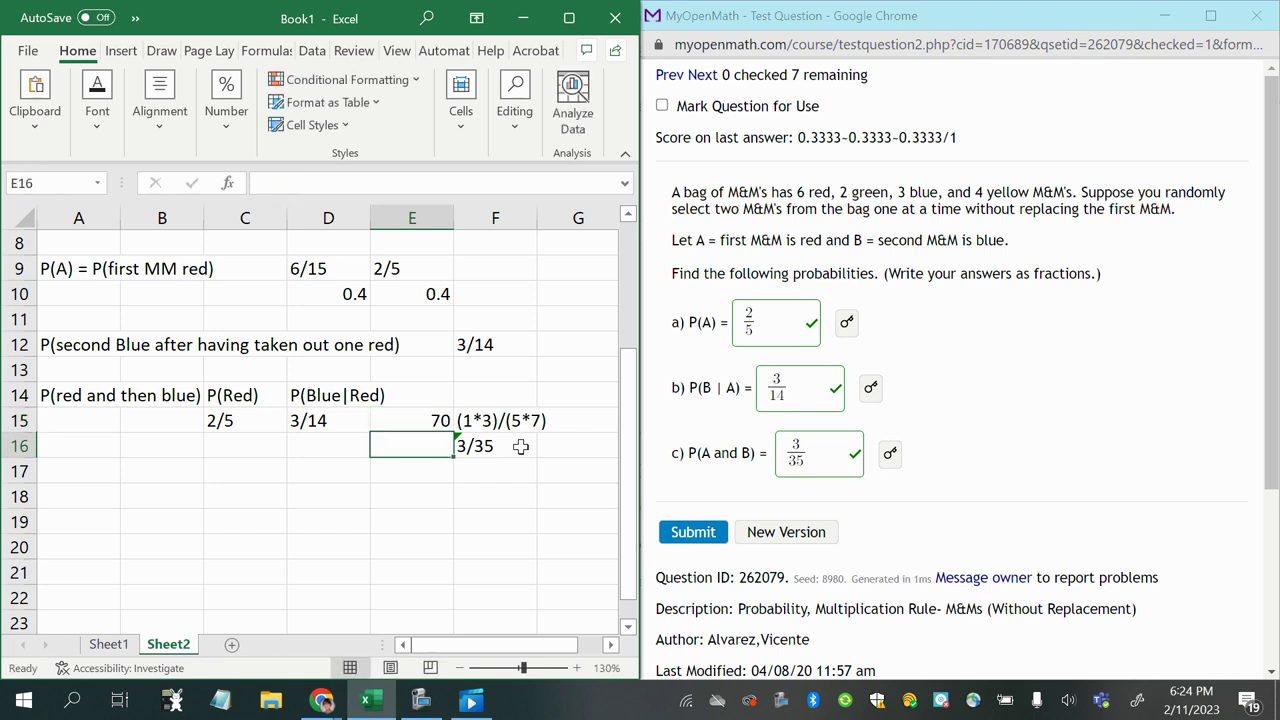
{"action": "left_click", "coordinate": [396, 421]}
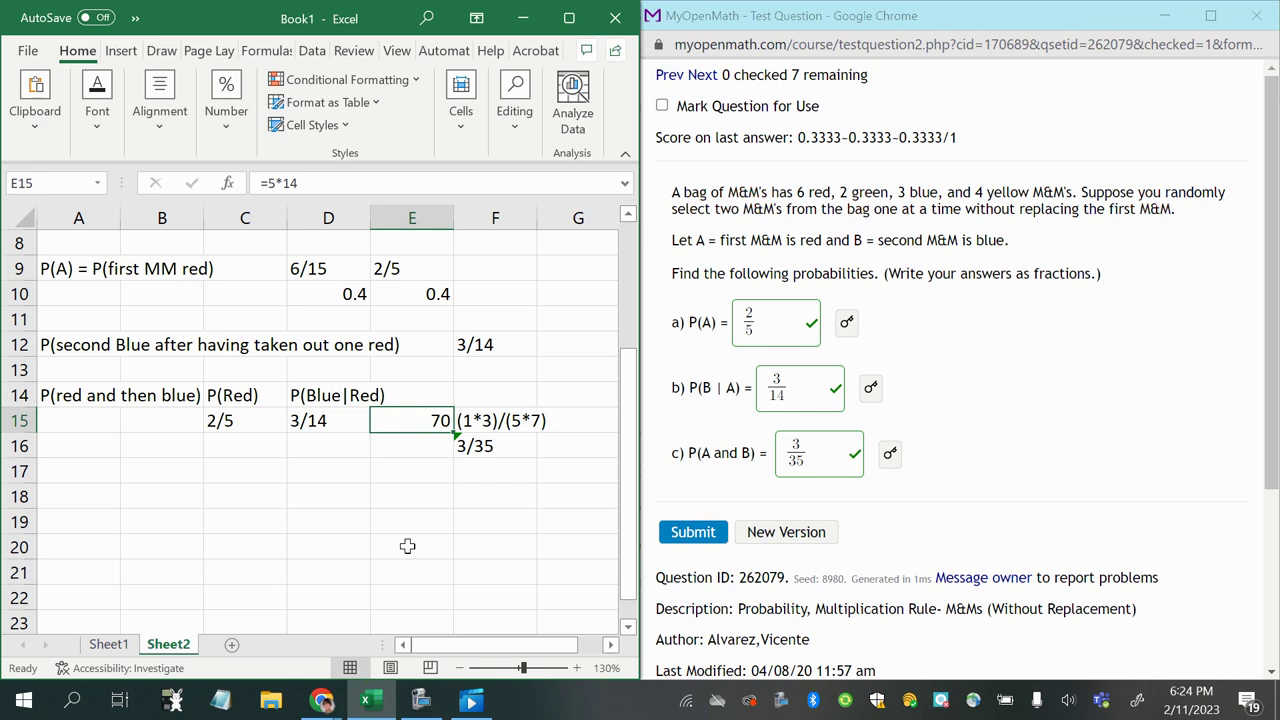
{"action": "type", "text": "6/"}
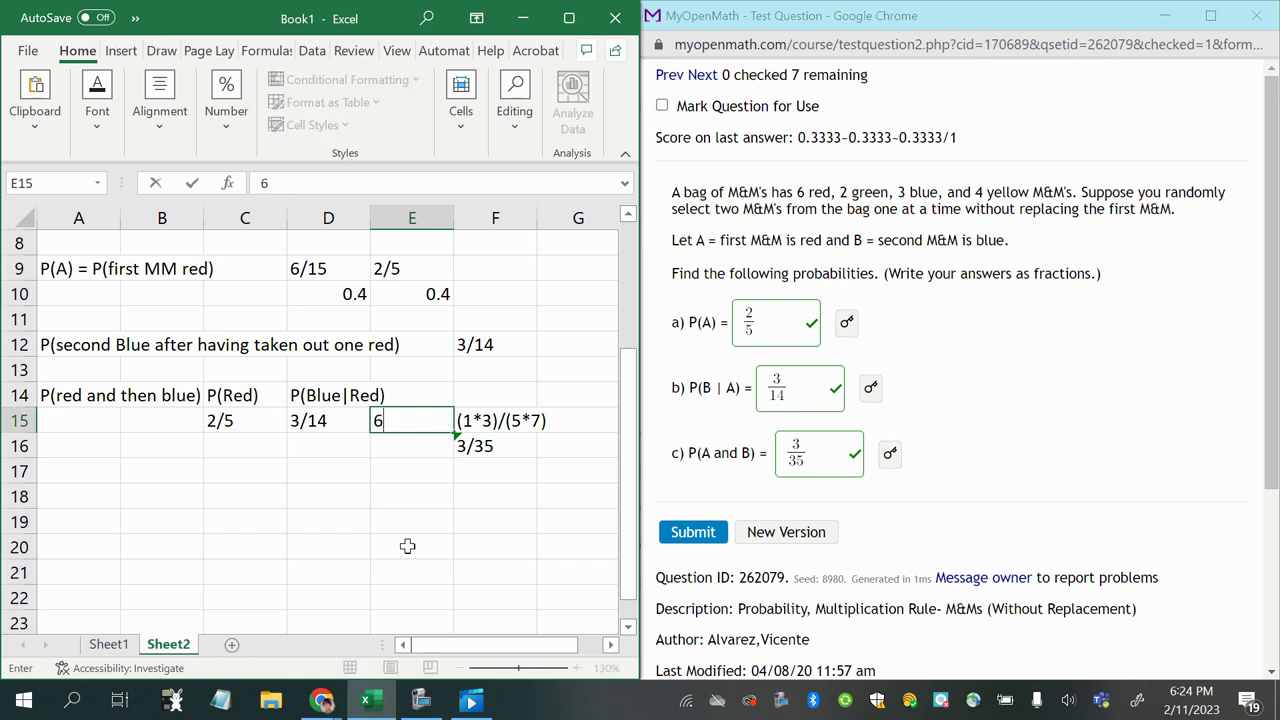
{"action": "key", "text": "BackSpace"}
{"action": "key", "text": "BackSpace"}
{"action": "type", "text": "'"}
{"action": "type", "text": "6/"}
{"action": "type", "text": "70"}
{"action": "left_click", "coordinate": [409, 443]}
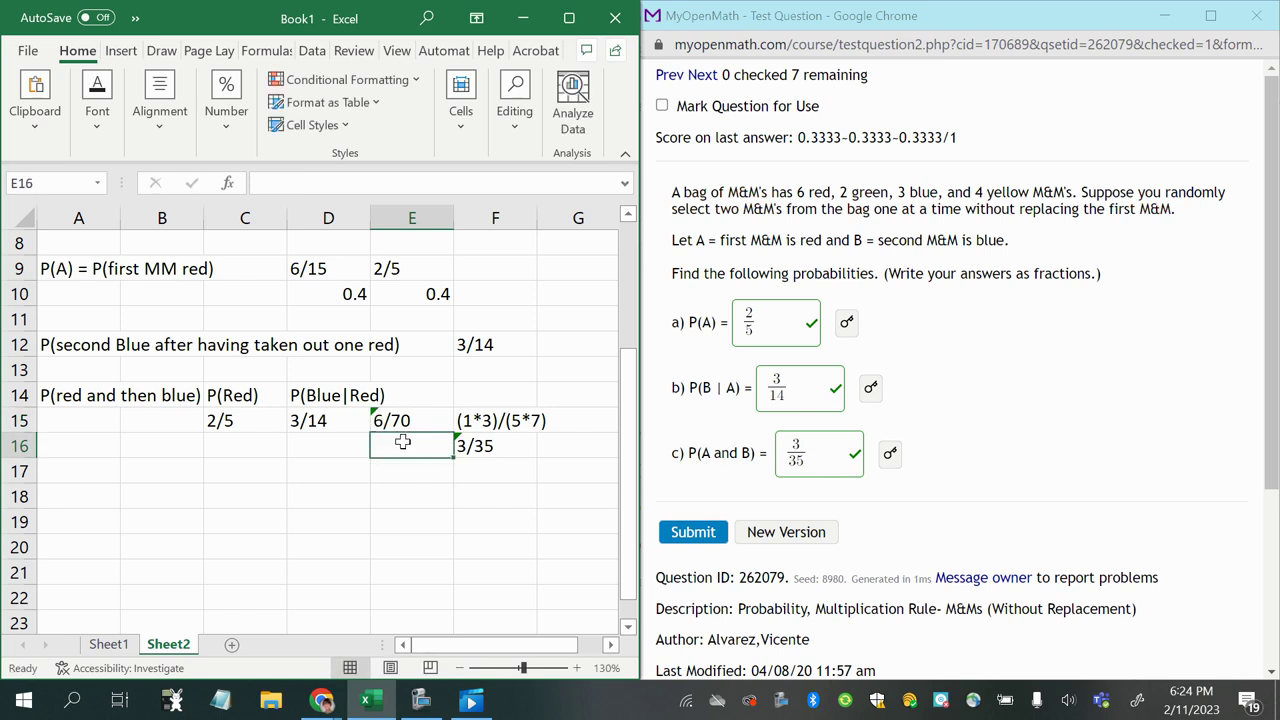
- Enter =6/70 in E16 and =3/35 in F17, both giving 0.08571
{"action": "type", "text": "'3/"}
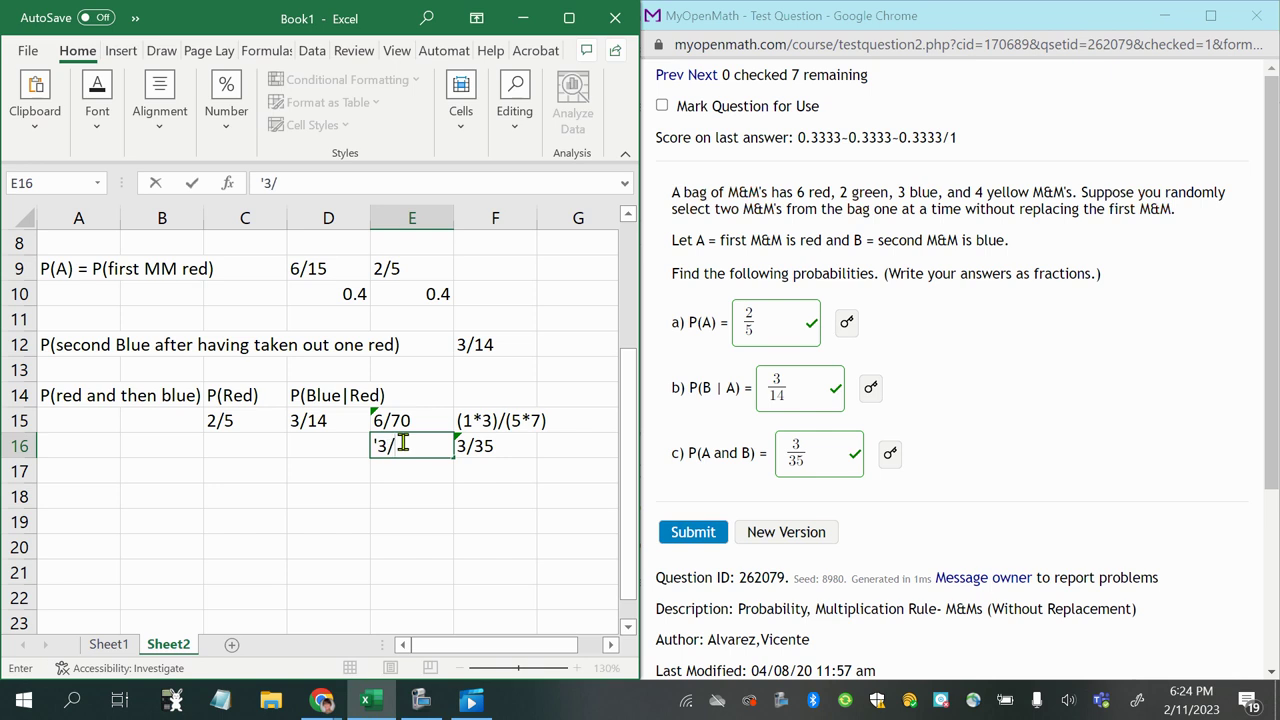
{"action": "key", "text": "BackSpace"}
{"action": "key", "text": "BackSpace"}
{"action": "key", "text": "BackSpace"}
{"action": "type", "text": "="}
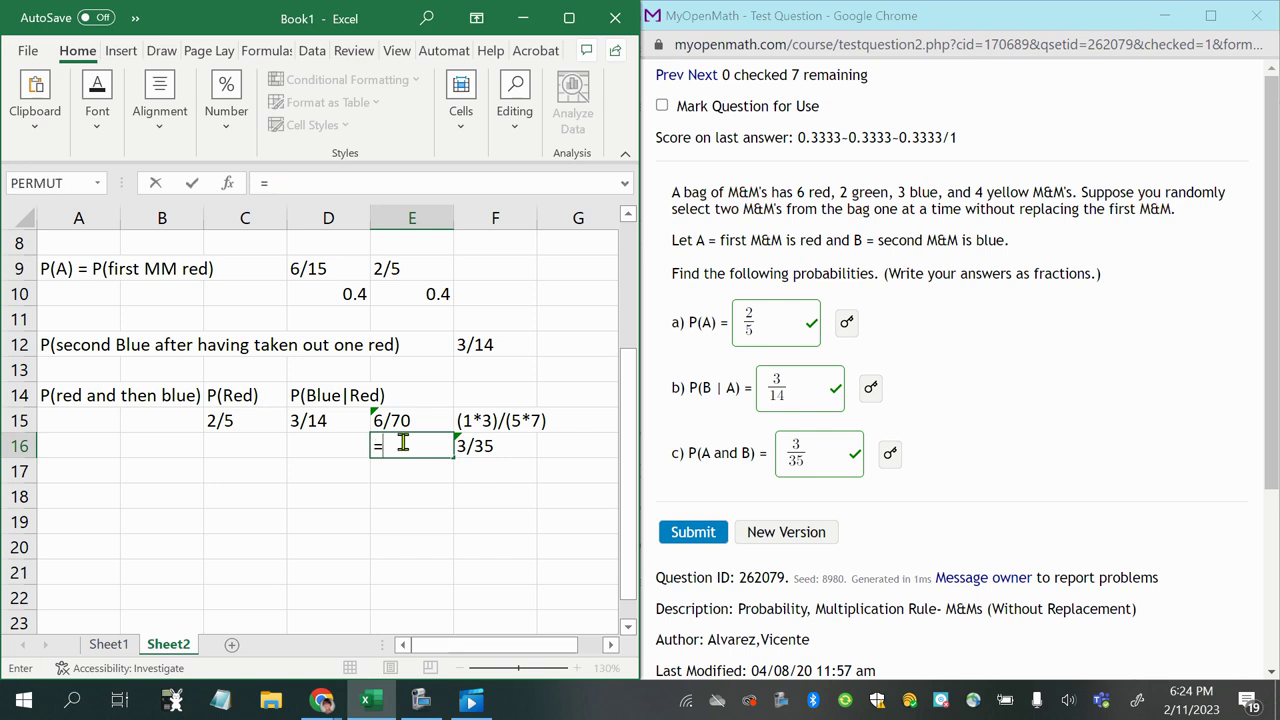
{"action": "type", "text": "6/70"}
{"action": "key", "text": "Return"}
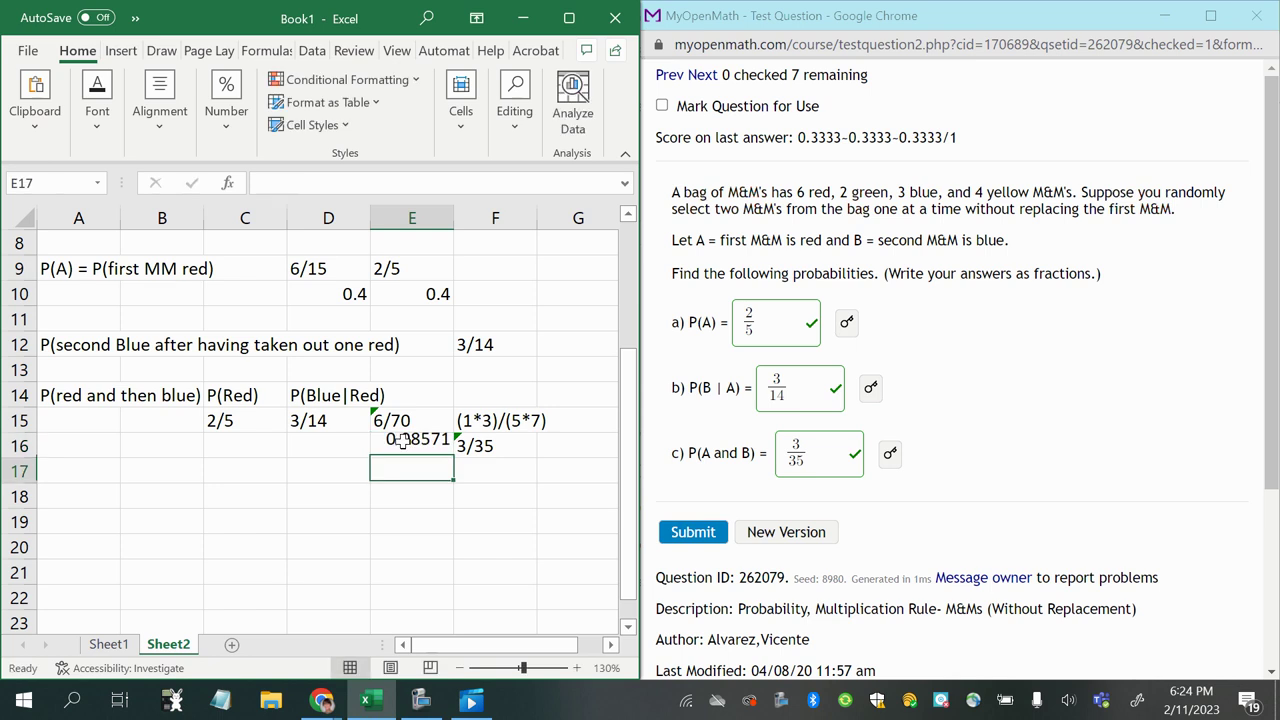
{"action": "left_click", "coordinate": [488, 468]}
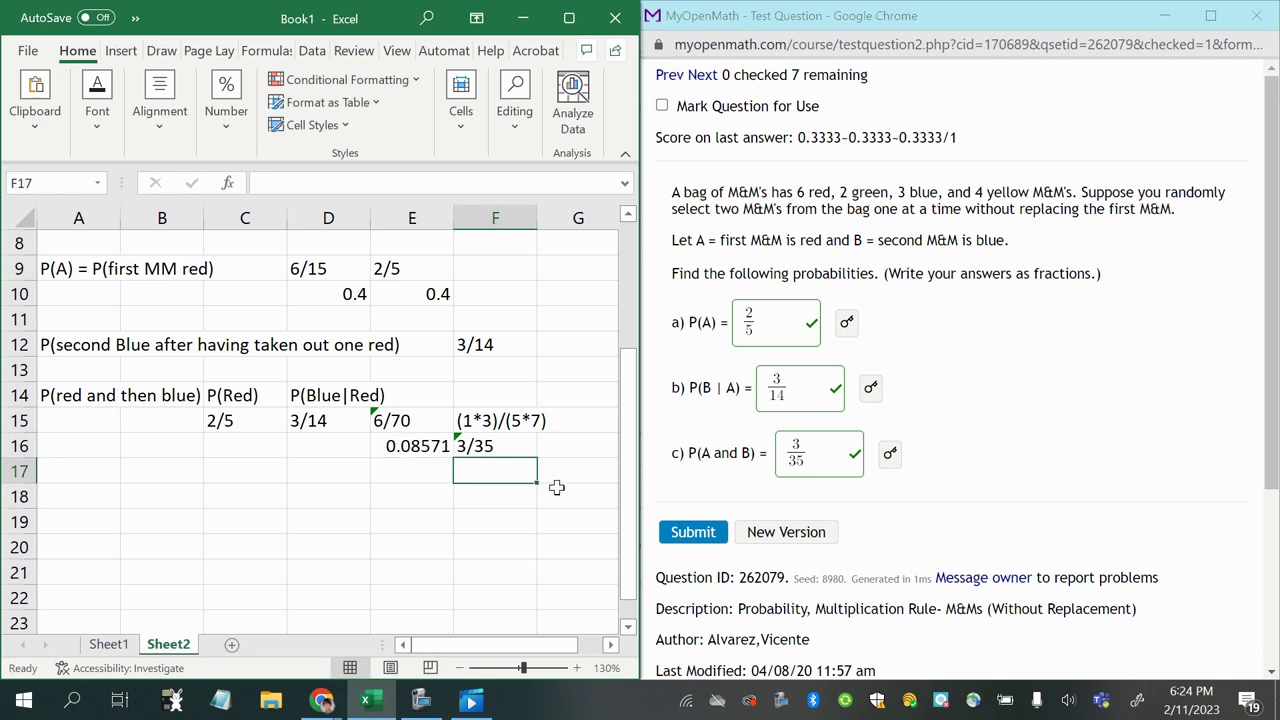
{"action": "type", "text": "=3/35"}
{"action": "key", "text": "Return"}
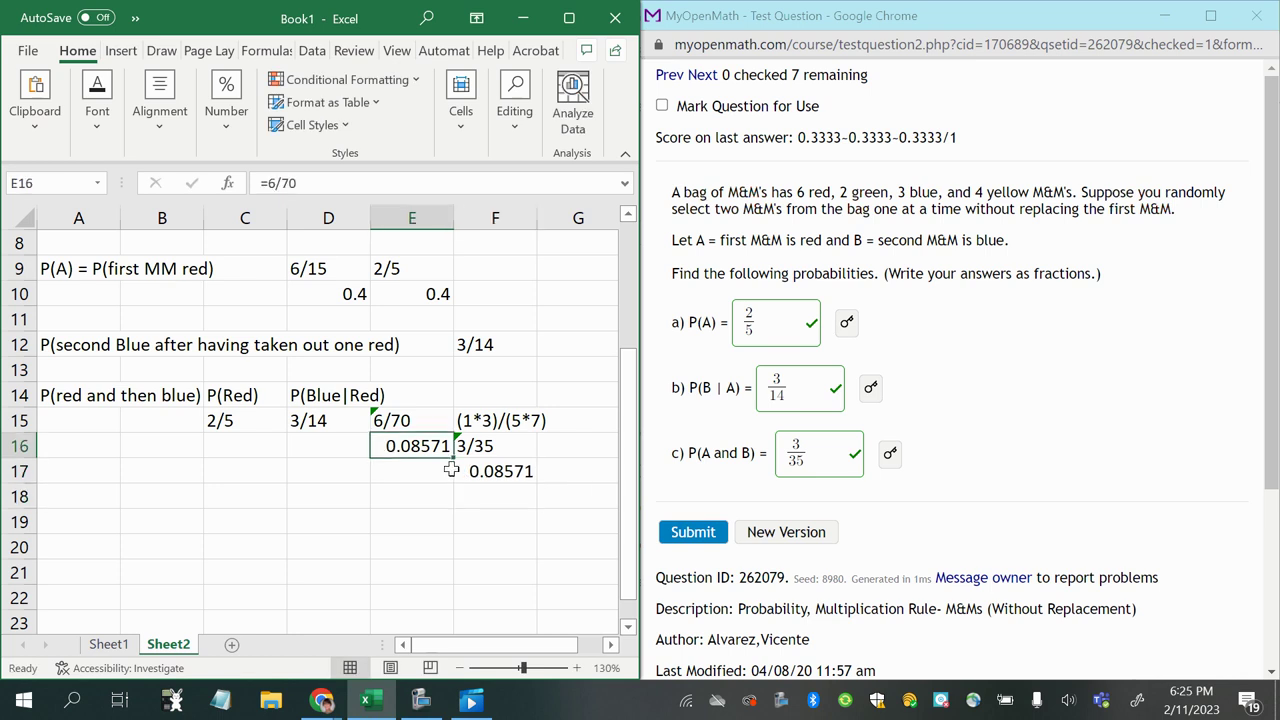
{"action": "left_click", "coordinate": [480, 471]}
{"action": "left_click", "coordinate": [456, 540]}
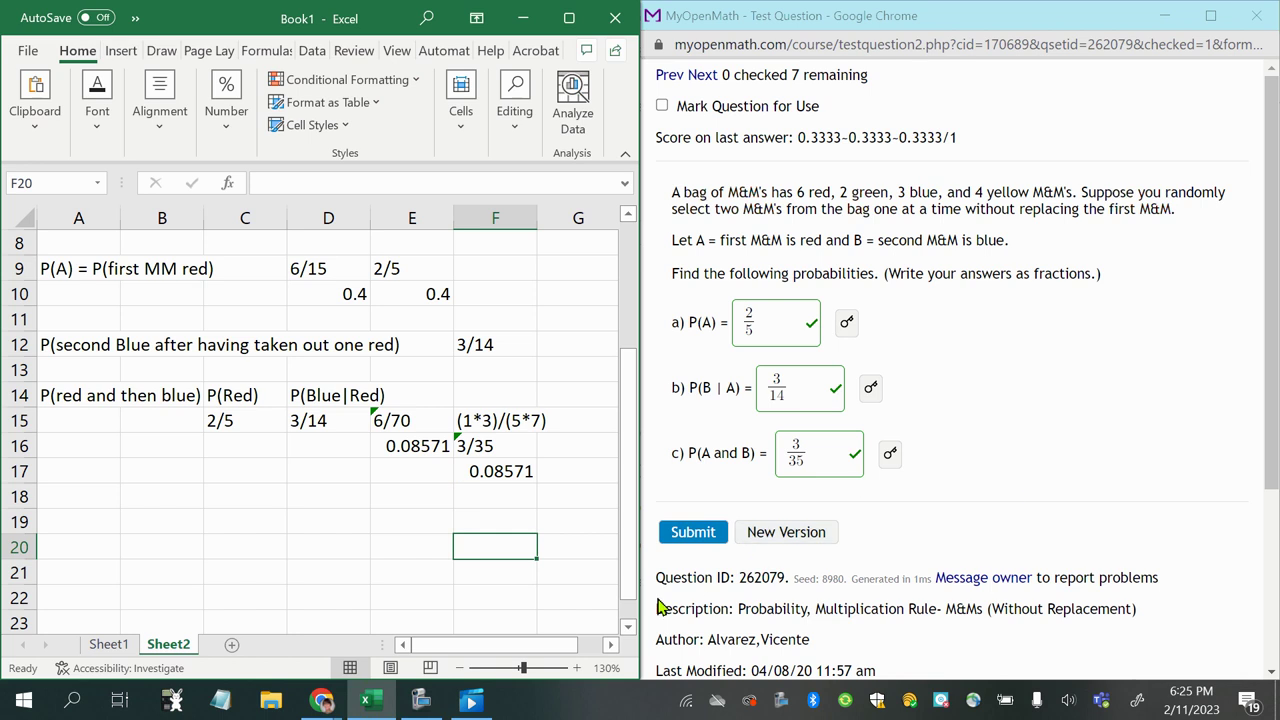
{"action": "left_click", "coordinate": [420, 703]}
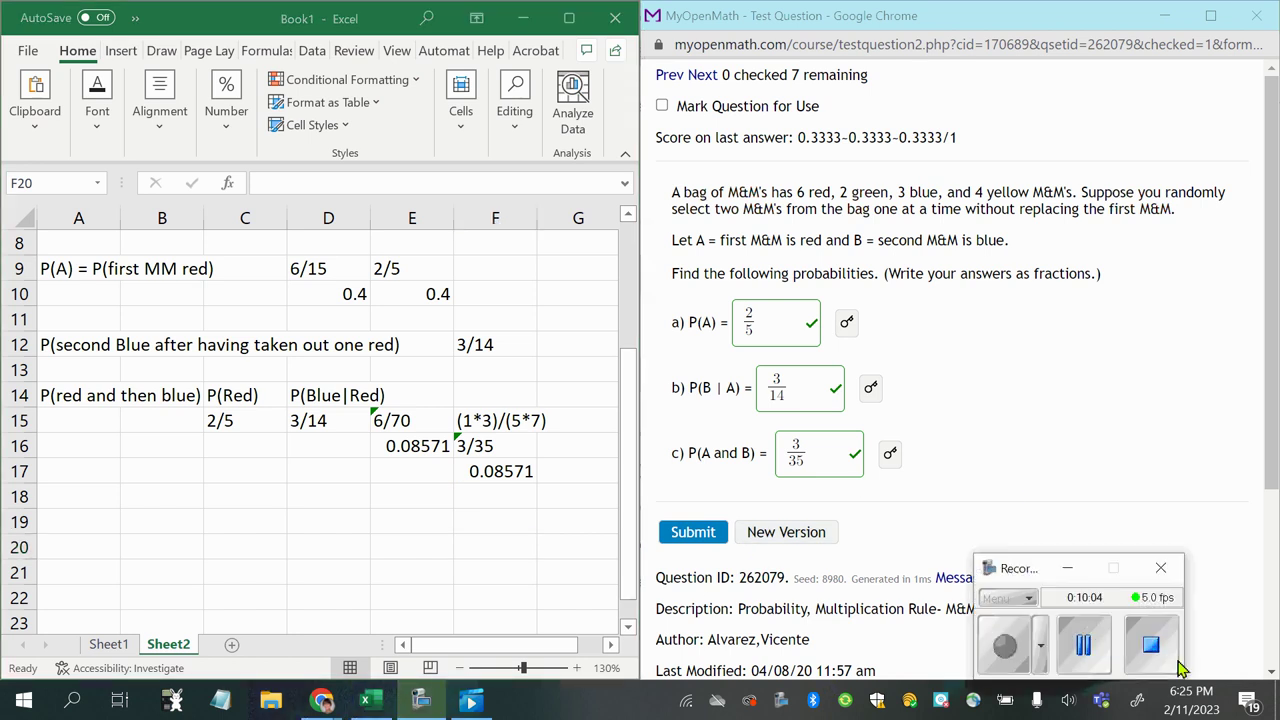